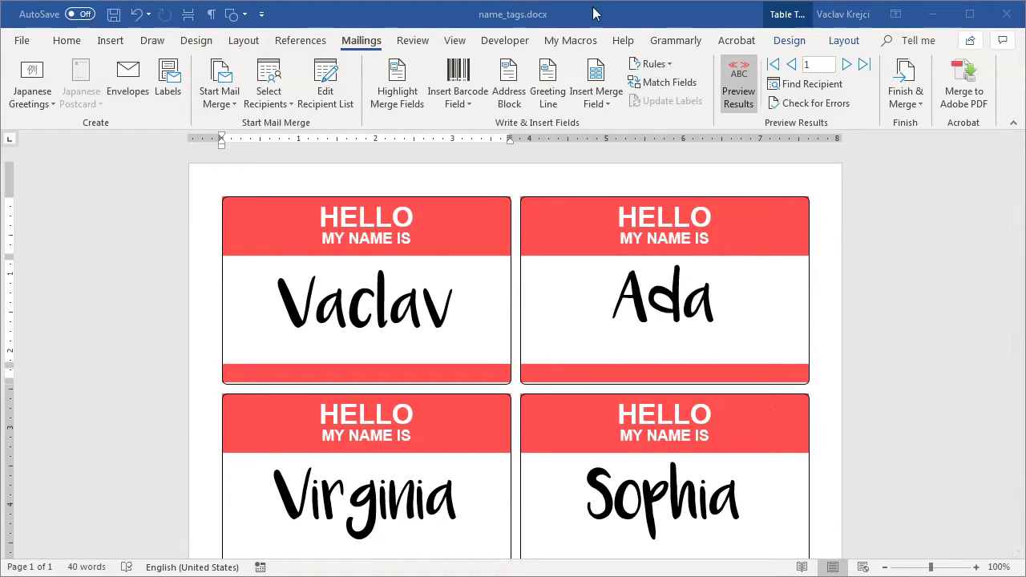
{"action": "key", "text": "alt+Tab"}
{"action": "scroll", "coordinate": [848, 327], "scroll_direction": "down", "scroll_amount": 10}
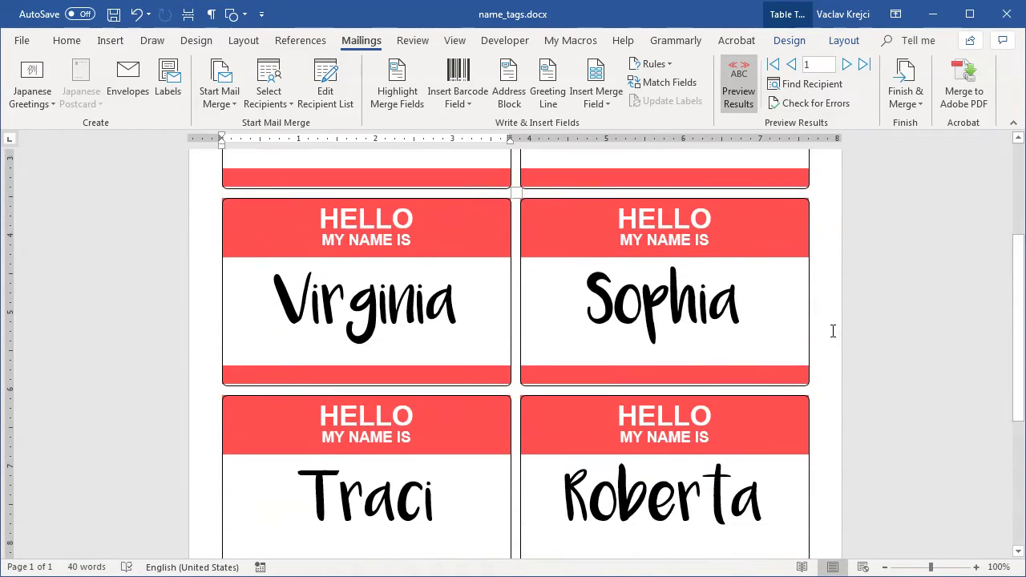
{"action": "scroll", "coordinate": [813, 335], "scroll_direction": "up", "scroll_amount": 9}
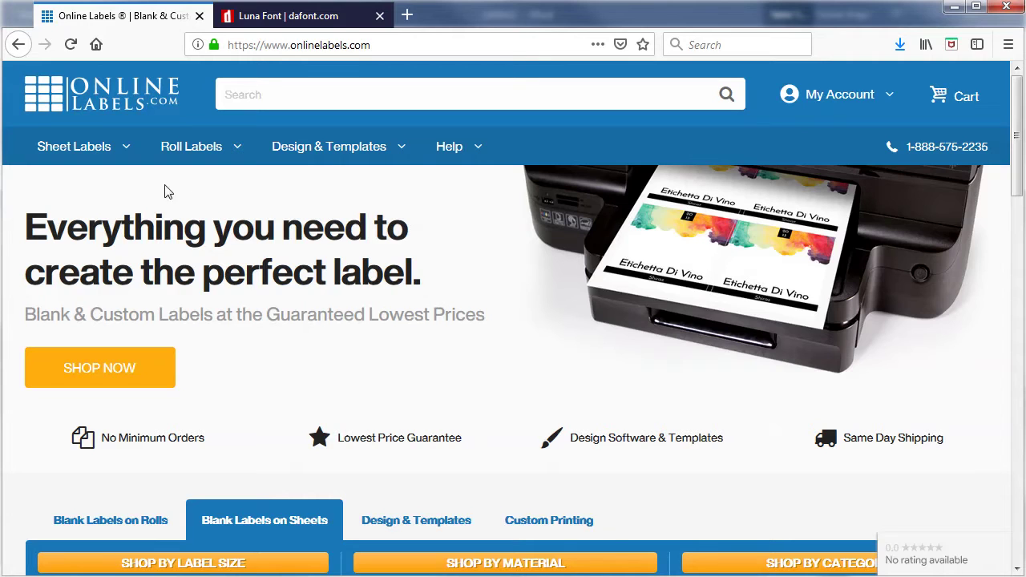
Browse the sheet labels by use on OnlineLabels and open the Name Badge Labels category.
{"action": "mouse_move", "coordinate": [80, 152]}
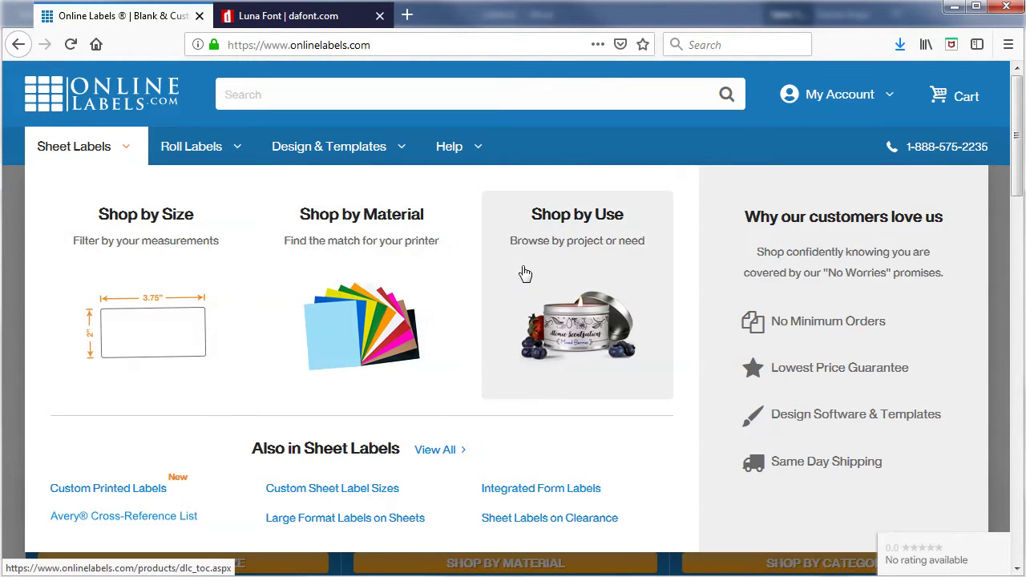
{"action": "left_click", "coordinate": [560, 229]}
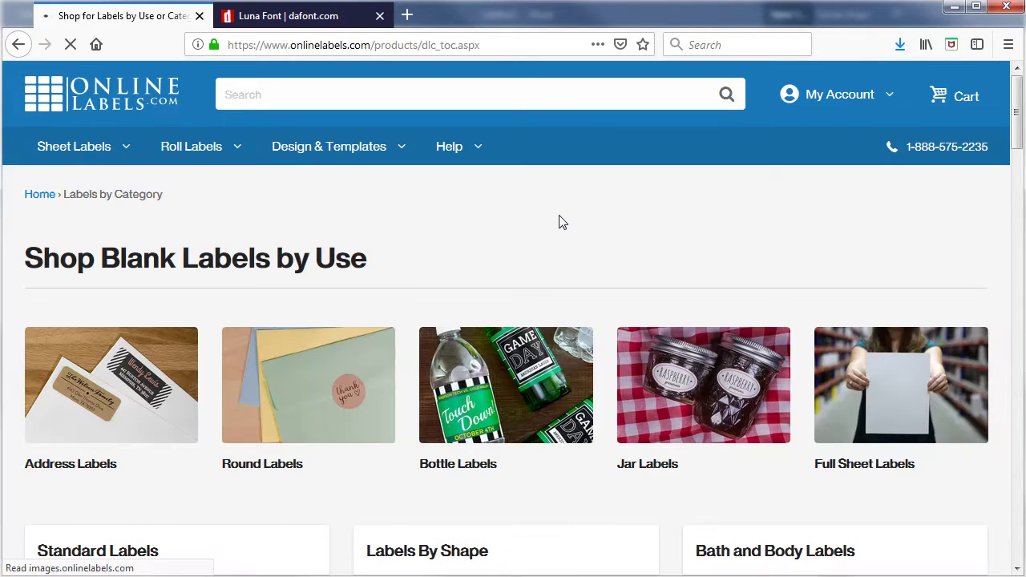
{"action": "left_click_drag", "start_coordinate": [1009, 150], "coordinate": [1001, 317]}
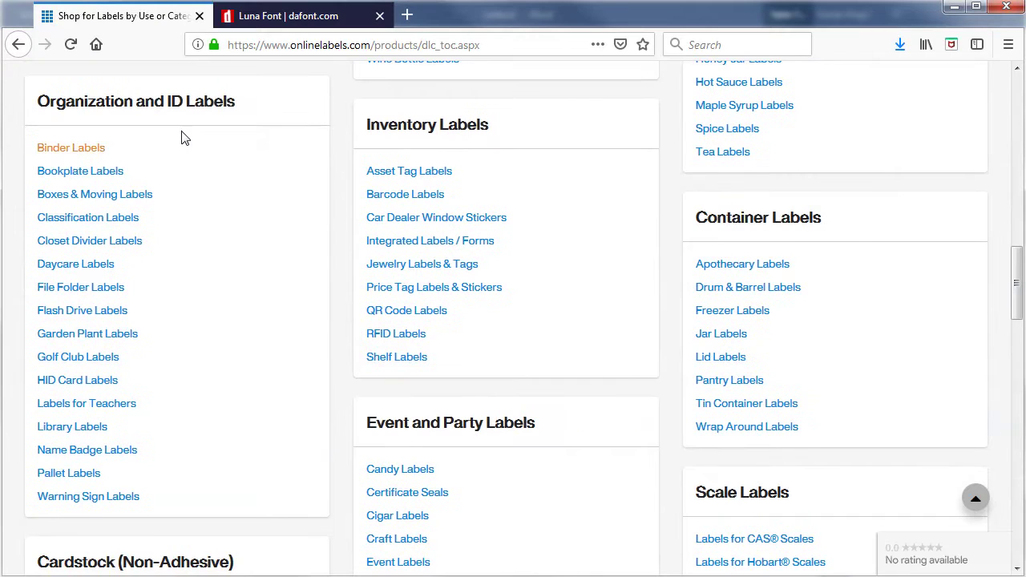
{"action": "left_click", "coordinate": [85, 451]}
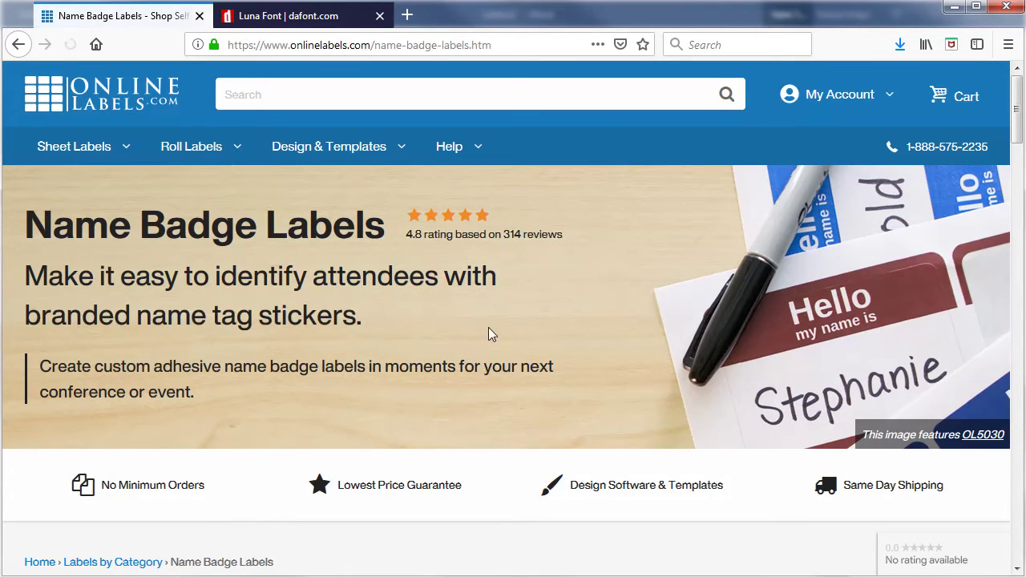
Open the product page of the 3.75" x 2.438" name badge label, OL575.
{"action": "scroll", "coordinate": [521, 321], "scroll_direction": "down", "scroll_amount": 5}
{"action": "scroll", "coordinate": [561, 313], "scroll_direction": "down", "scroll_amount": 2}
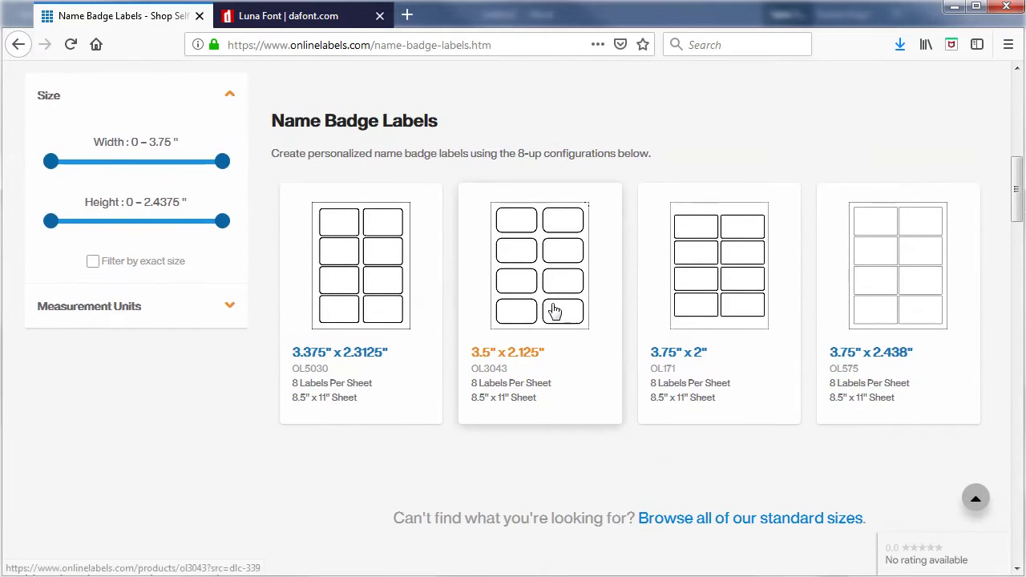
{"action": "scroll", "coordinate": [435, 247], "scroll_direction": "up", "scroll_amount": 1}
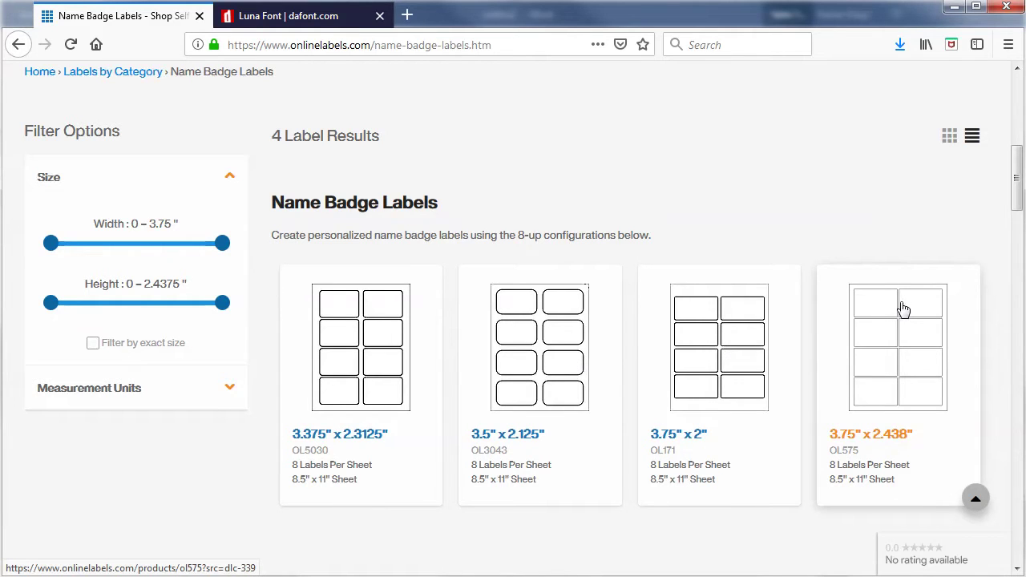
{"action": "left_click", "coordinate": [886, 355]}
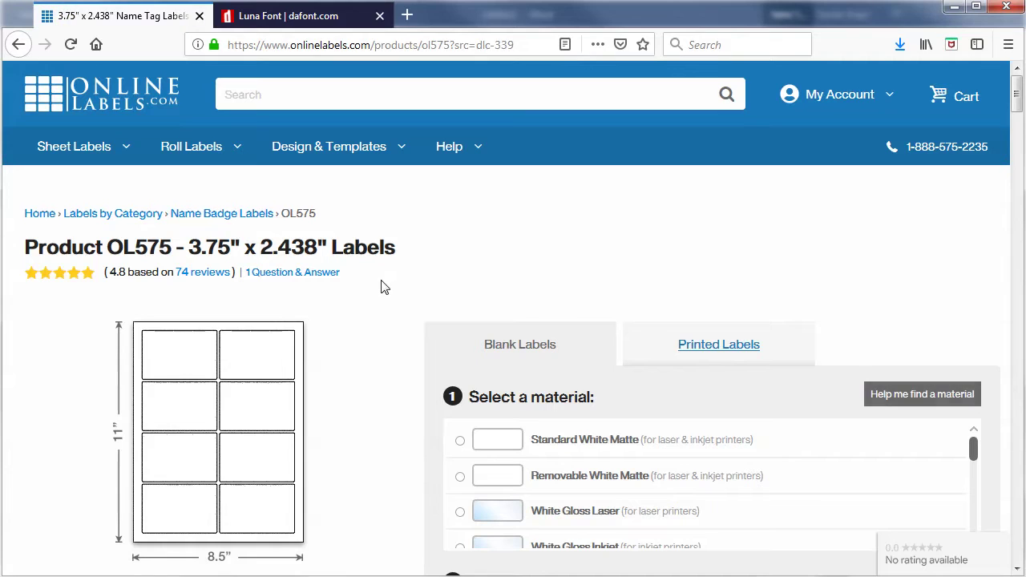
Download the blank Microsoft Word template for OL575 and open it in Microsoft Word.
{"action": "scroll", "coordinate": [384, 295], "scroll_direction": "down", "scroll_amount": 4}
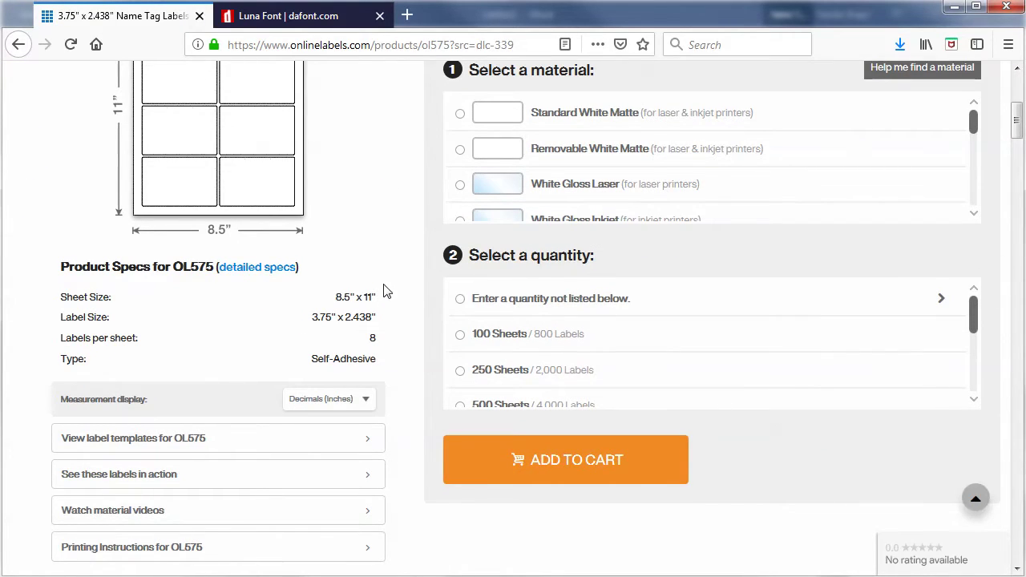
{"action": "scroll", "coordinate": [385, 297], "scroll_direction": "down", "scroll_amount": 1}
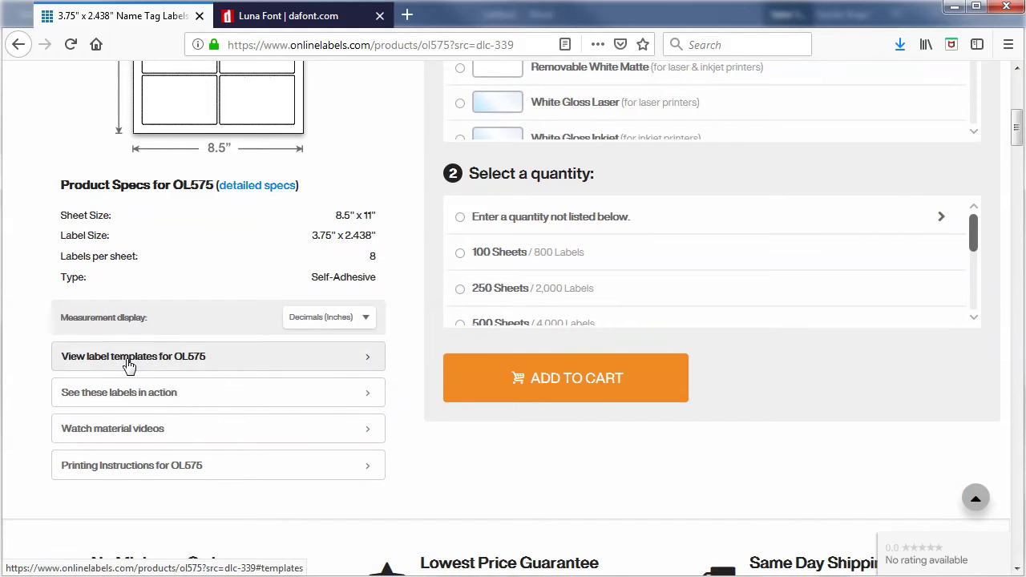
{"action": "left_click", "coordinate": [130, 362]}
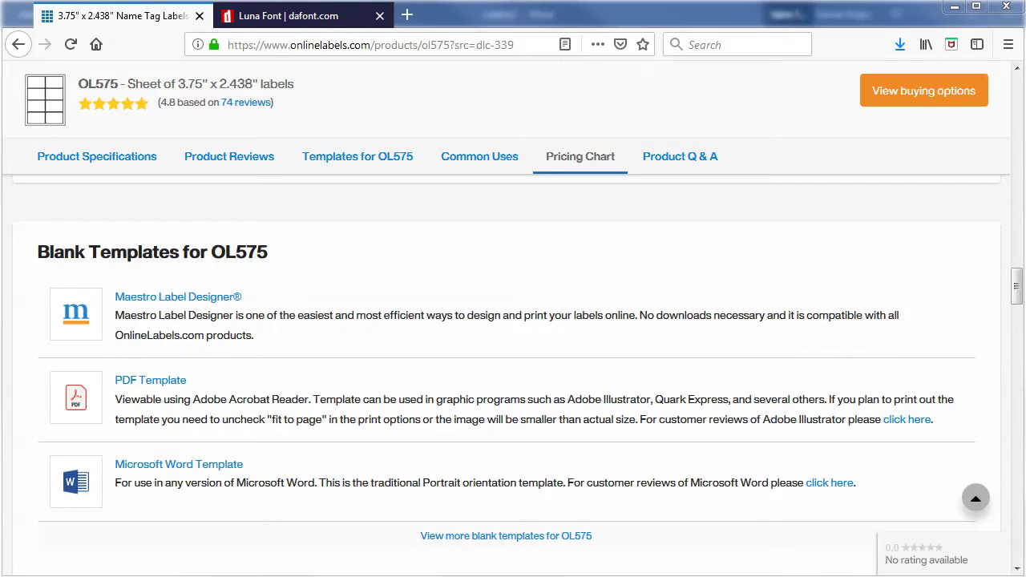
{"action": "left_click", "coordinate": [183, 466]}
{"action": "scroll", "coordinate": [505, 366], "scroll_direction": "down", "scroll_amount": 3}
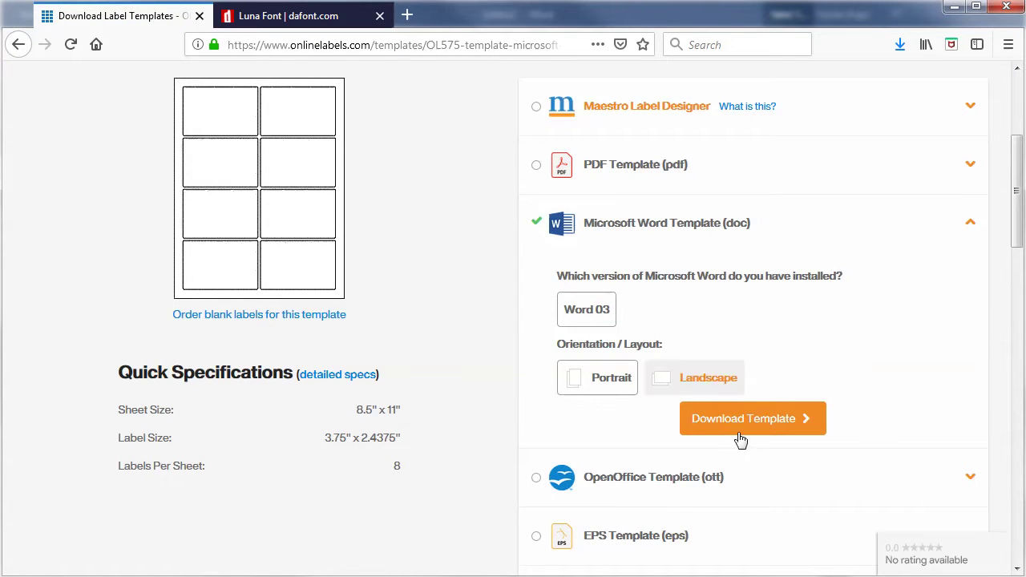
{"action": "left_click", "coordinate": [743, 421]}
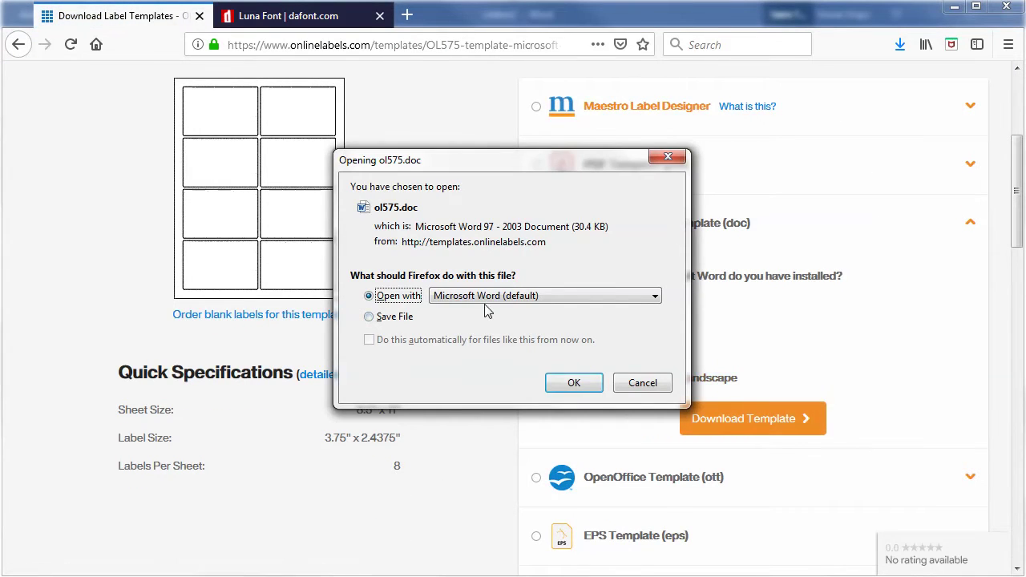
{"action": "left_click", "coordinate": [574, 383]}
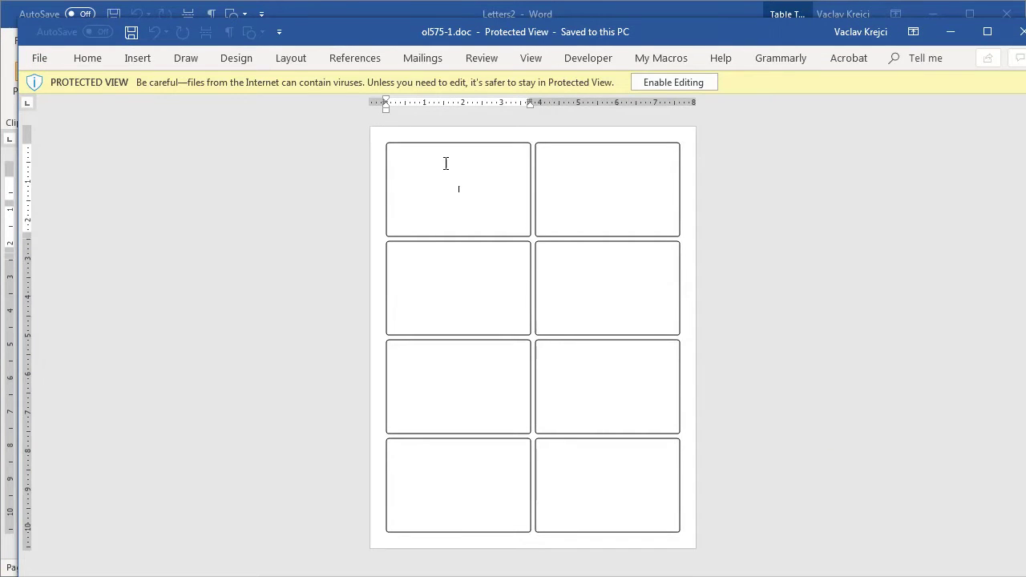
Enable editing of the downloaded label template and convert it from Compatibility Mode to the current Word format.
{"action": "left_click_drag", "start_coordinate": [390, 38], "coordinate": [374, 20]}
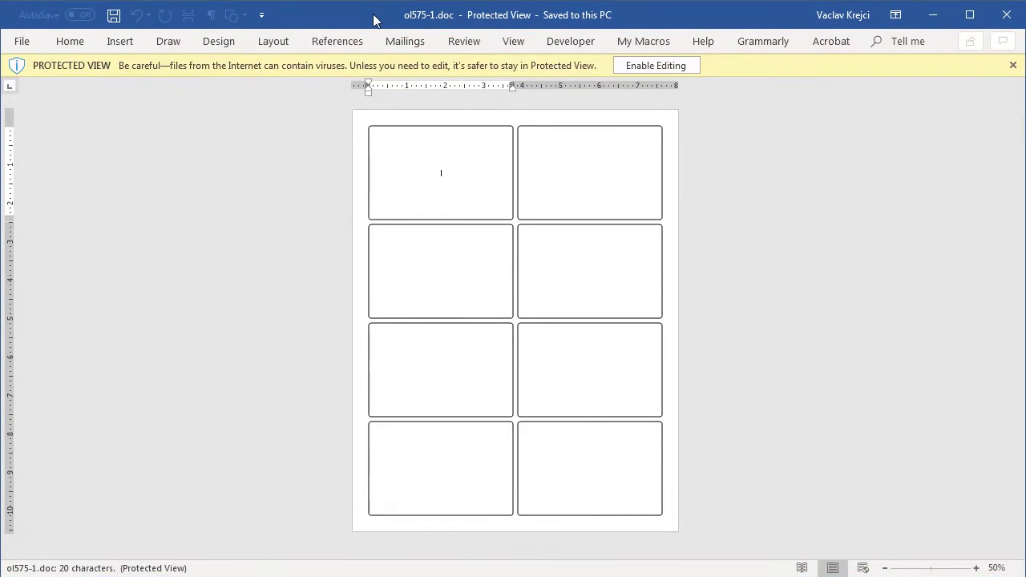
{"action": "left_click", "coordinate": [645, 66]}
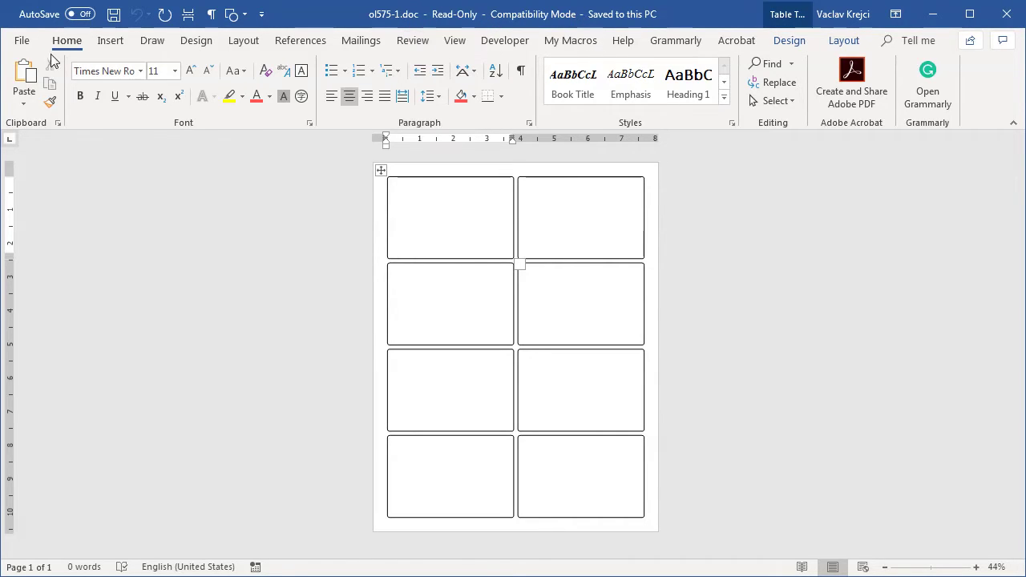
{"action": "left_click", "coordinate": [22, 42]}
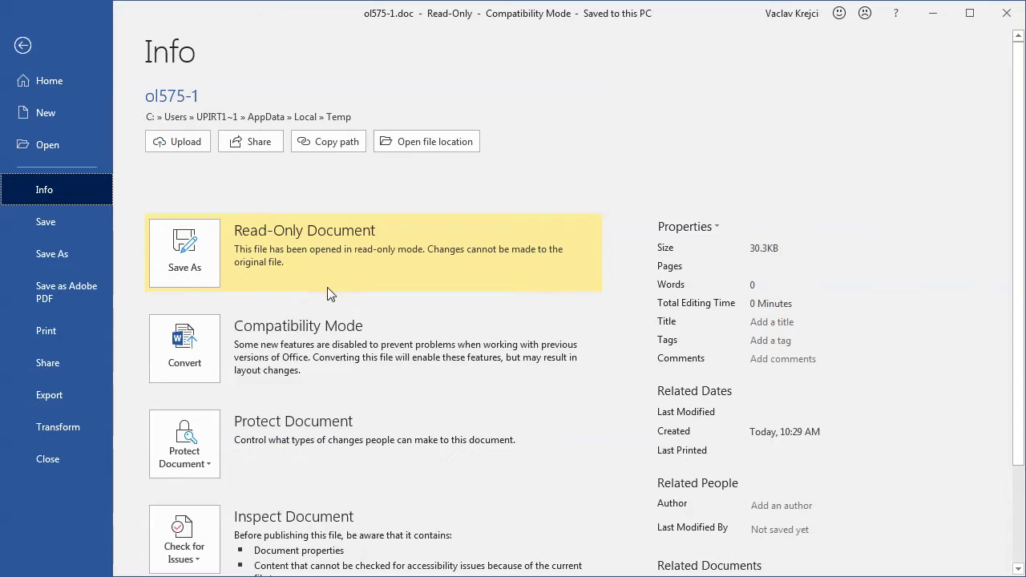
{"action": "left_click", "coordinate": [168, 347]}
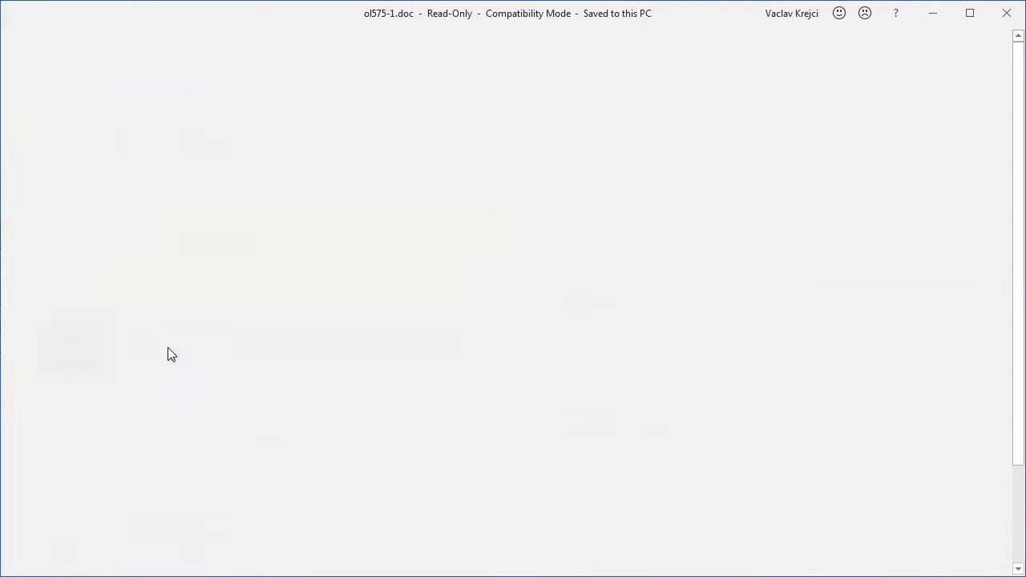
{"action": "left_click", "coordinate": [686, 339]}
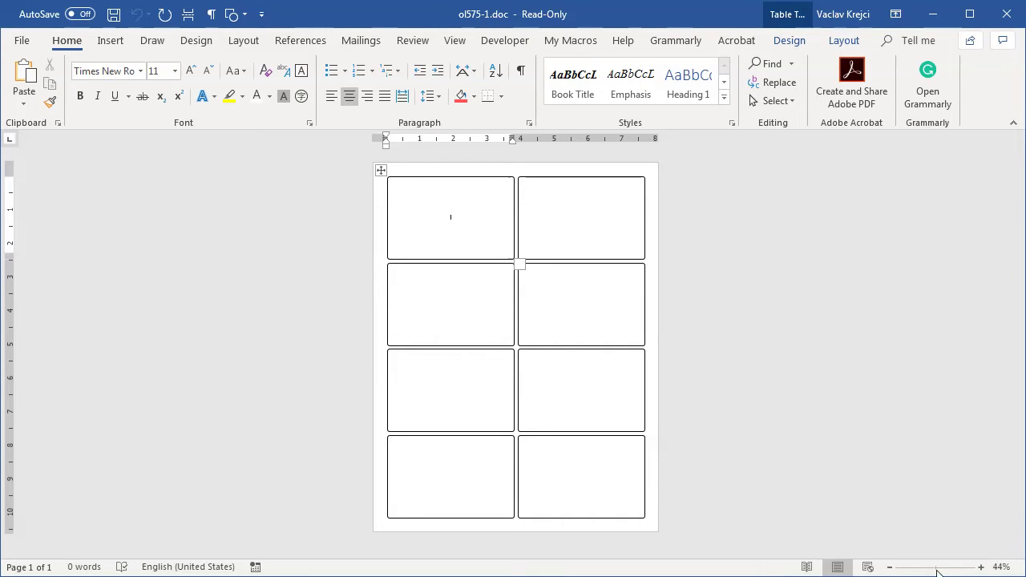
Switch the document's page movement to Vertical and enlarge the page to 68%.
{"action": "left_click", "coordinate": [450, 40]}
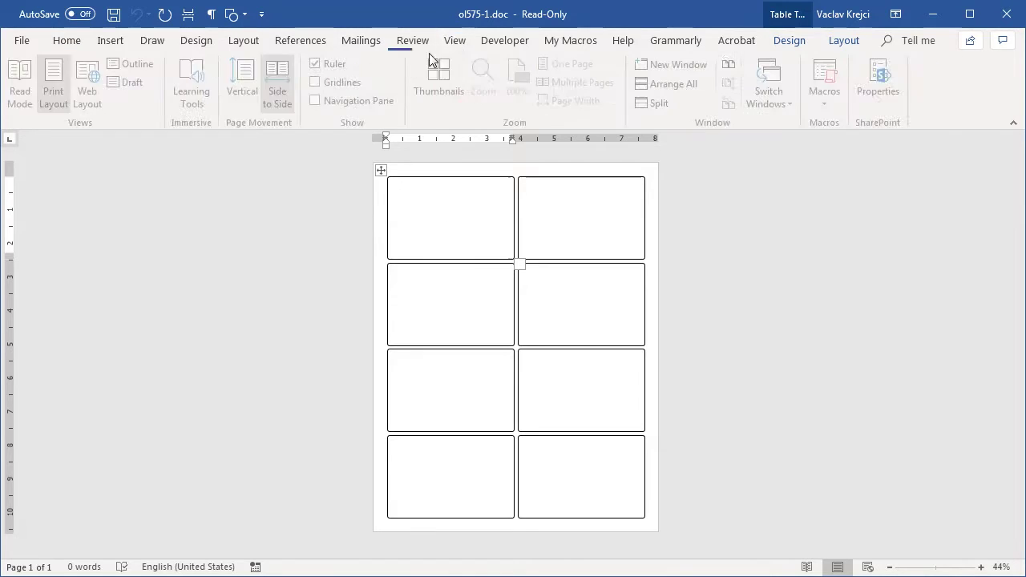
{"action": "left_click", "coordinate": [246, 92]}
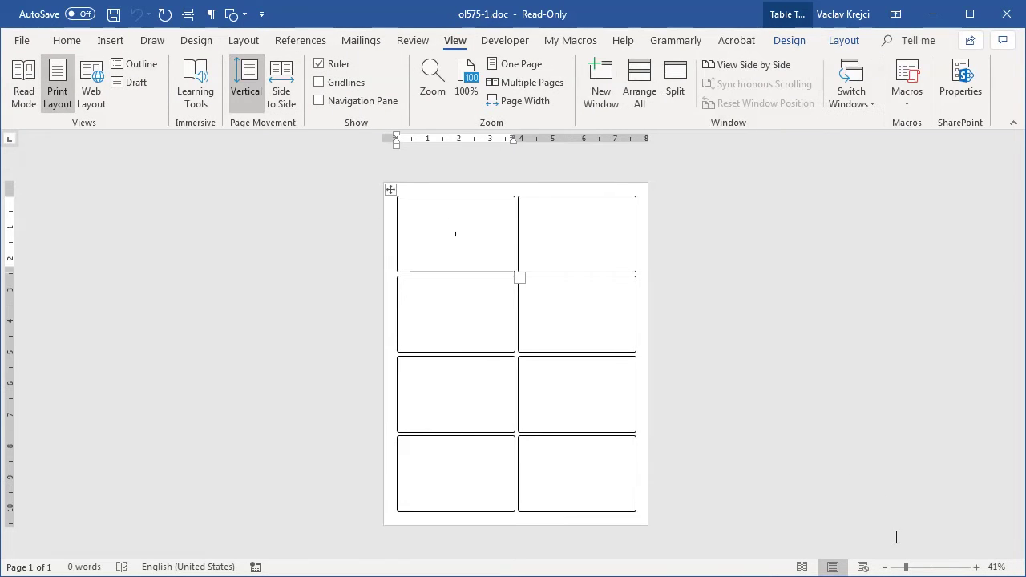
{"action": "left_click", "coordinate": [918, 568]}
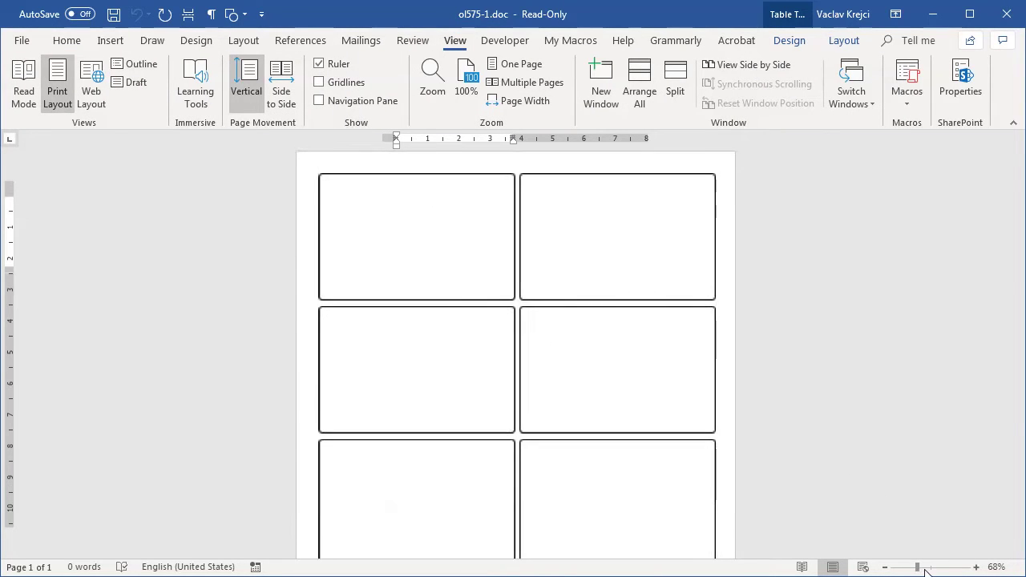
Hide all eight label outline shapes, AutoShape 2 through AutoShape 9, using the Selection pane.
{"action": "left_click", "coordinate": [73, 41]}
{"action": "left_click", "coordinate": [773, 100]}
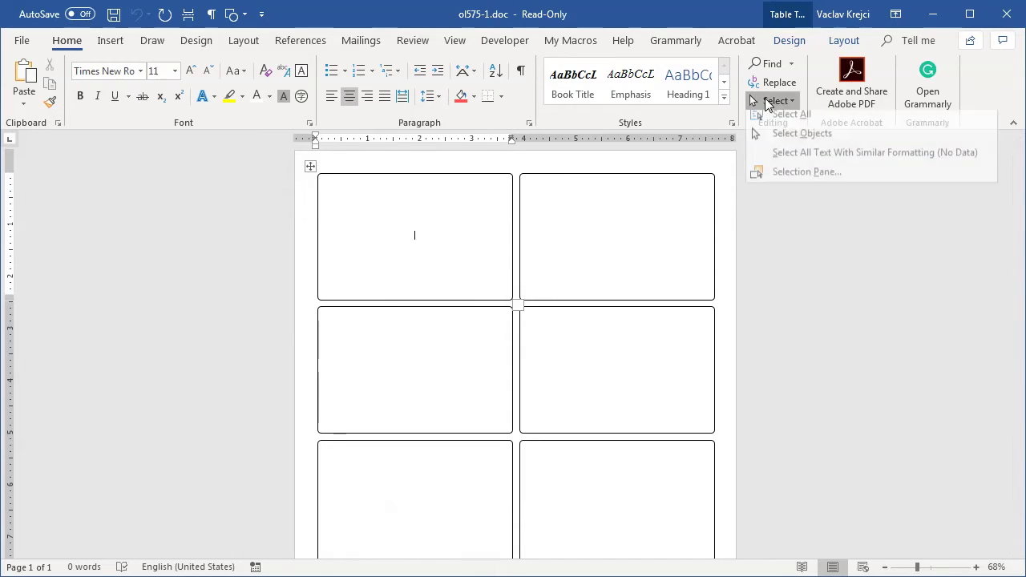
{"action": "left_click", "coordinate": [797, 175]}
{"action": "left_click_drag", "start_coordinate": [932, 281], "coordinate": [760, 280]}
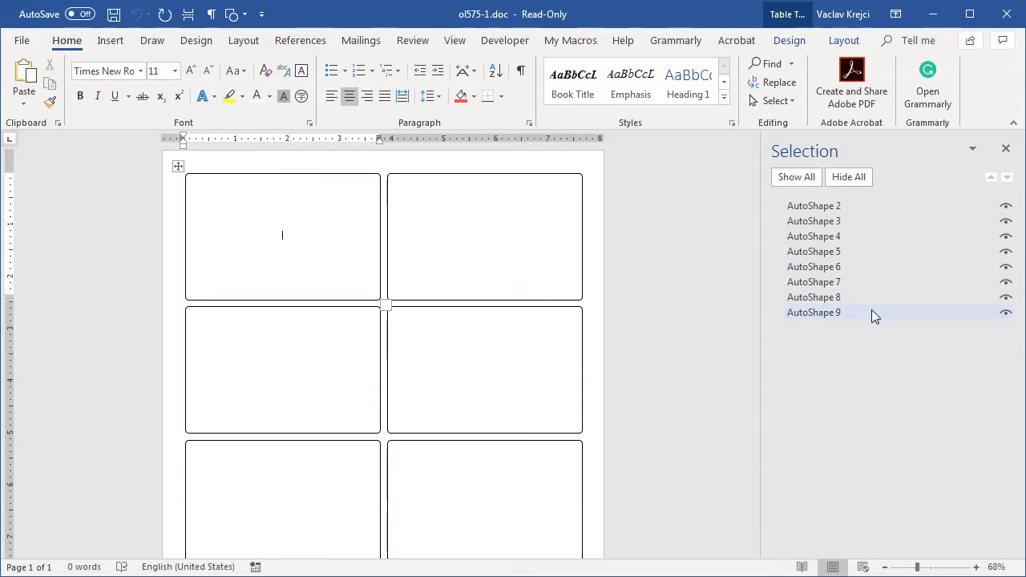
{"action": "left_click", "coordinate": [1006, 312]}
{"action": "left_click", "coordinate": [1006, 296]}
{"action": "left_click", "coordinate": [1007, 281]}
{"action": "left_click", "coordinate": [1007, 266]}
{"action": "left_click", "coordinate": [1006, 251]}
{"action": "left_click", "coordinate": [1007, 236]}
{"action": "left_click", "coordinate": [1006, 221]}
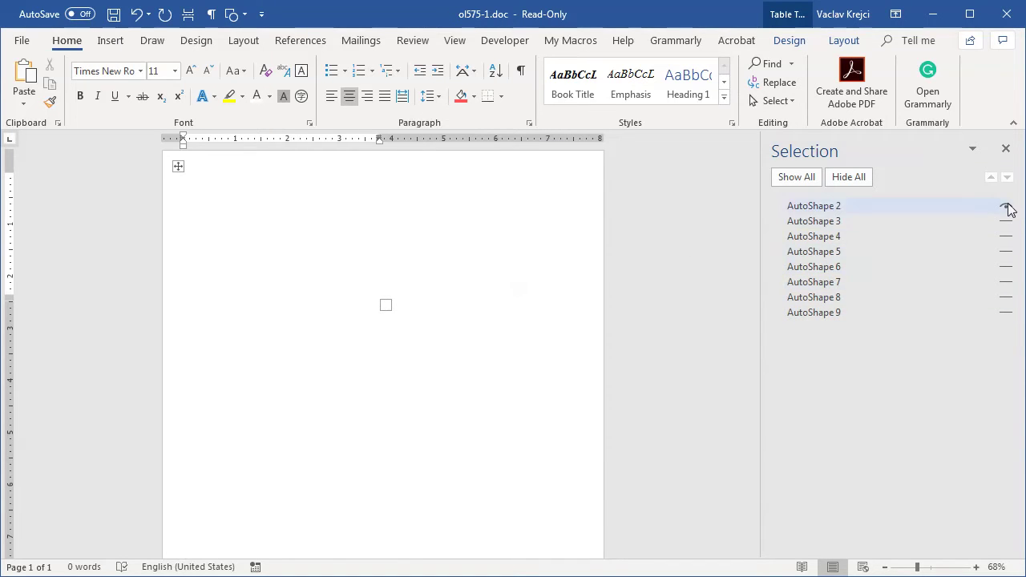
{"action": "left_click", "coordinate": [1007, 206]}
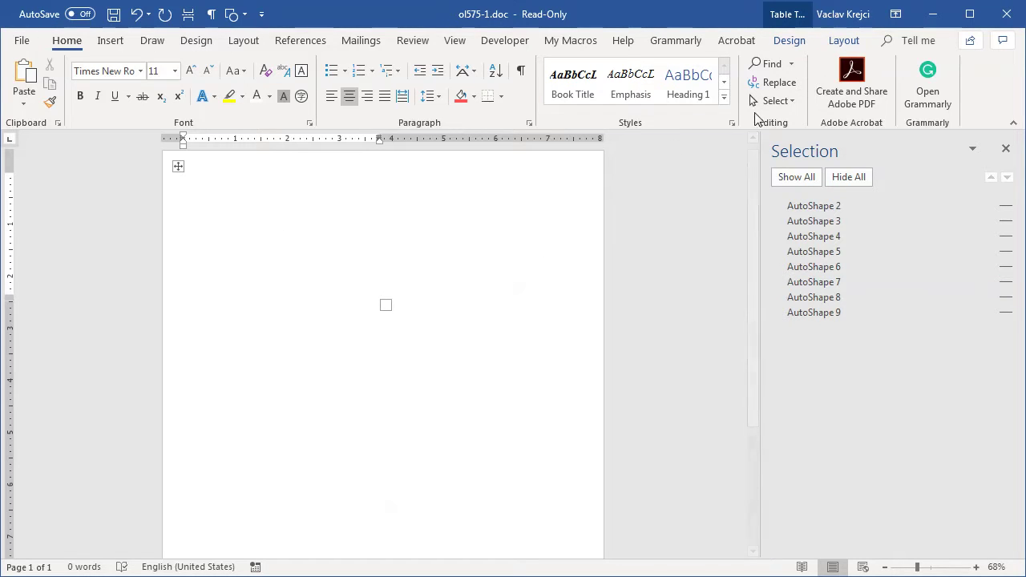
Display the gridlines of the label table.
{"action": "left_click", "coordinate": [804, 42]}
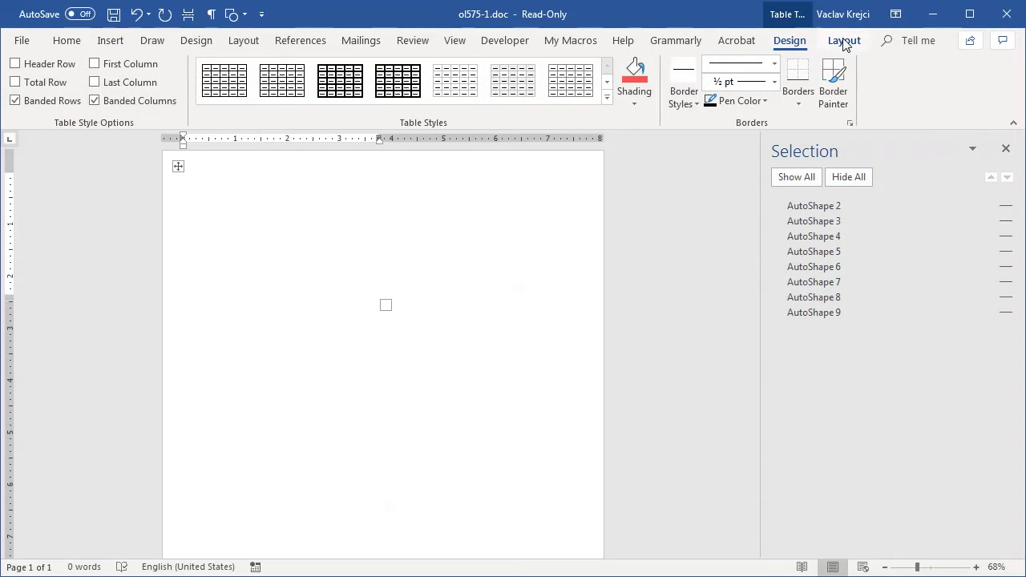
{"action": "left_click", "coordinate": [843, 41]}
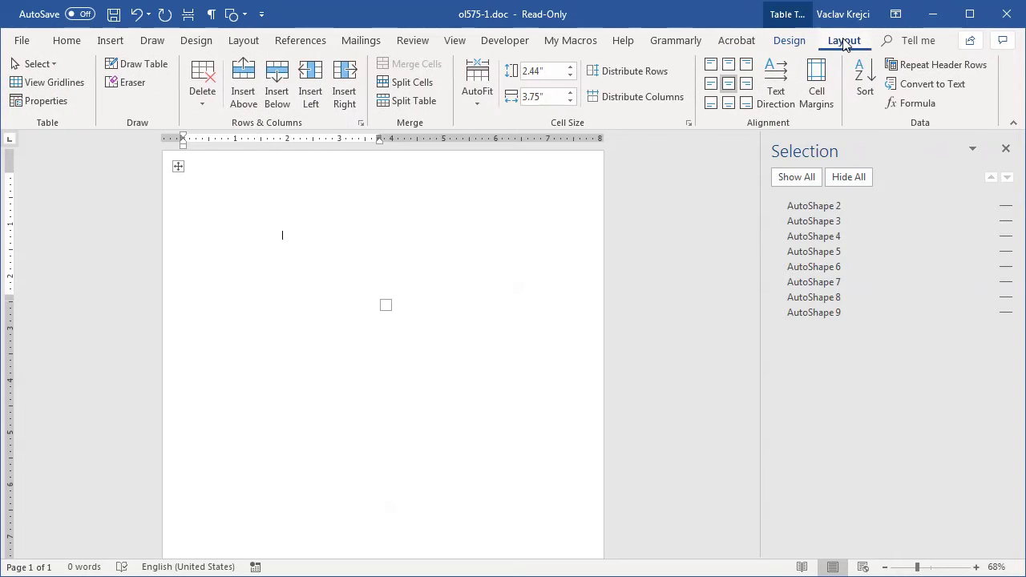
{"action": "left_click", "coordinate": [50, 83]}
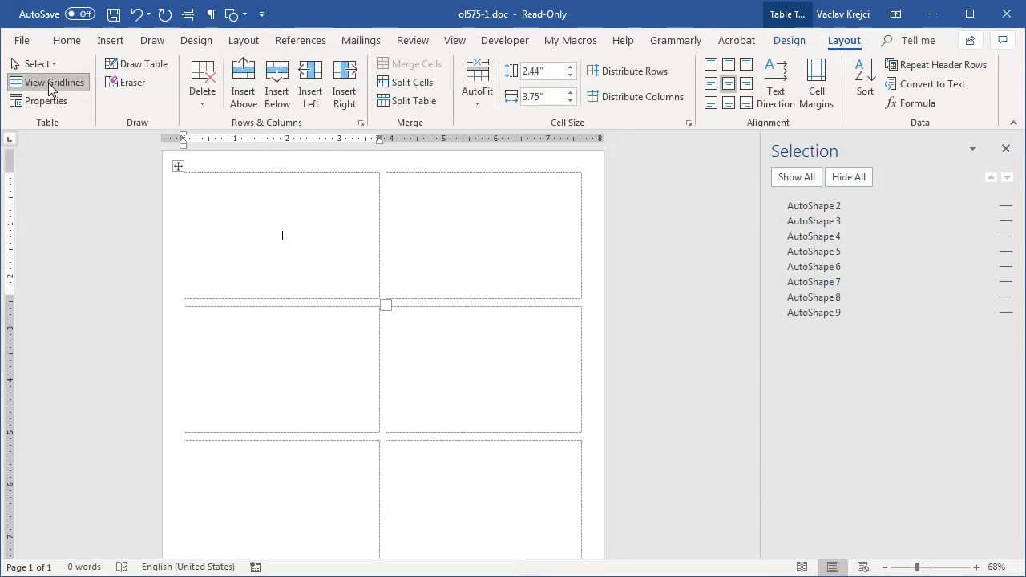
Inspect the label table's horizontal and vertical positioning settings in its table properties and close them without applying anything.
{"action": "left_click", "coordinate": [929, 567]}
{"action": "scroll", "coordinate": [441, 267], "scroll_direction": "up", "scroll_amount": 1}
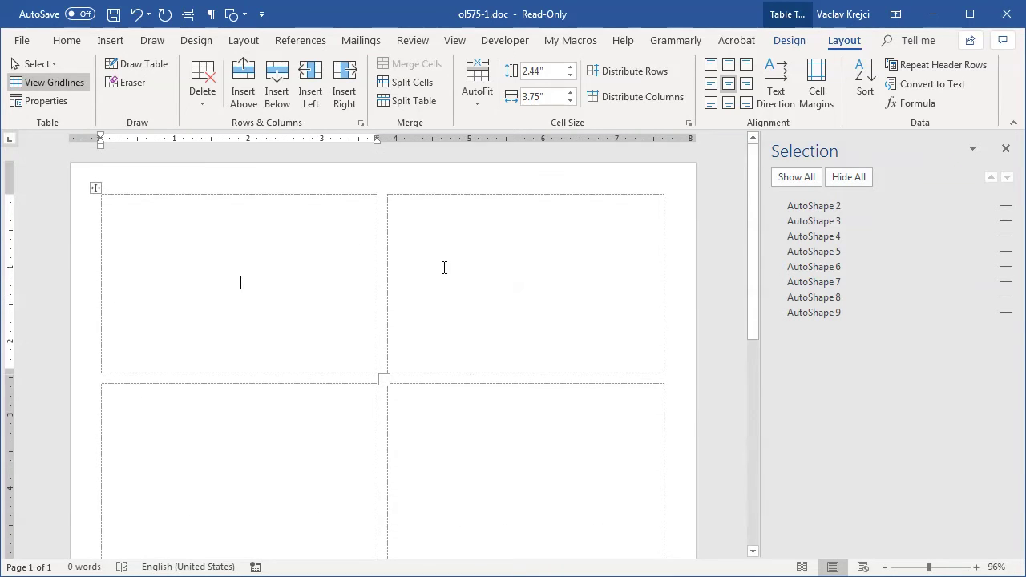
{"action": "scroll", "coordinate": [437, 273], "scroll_direction": "down", "scroll_amount": 3}
{"action": "scroll", "coordinate": [455, 308], "scroll_direction": "up", "scroll_amount": 2}
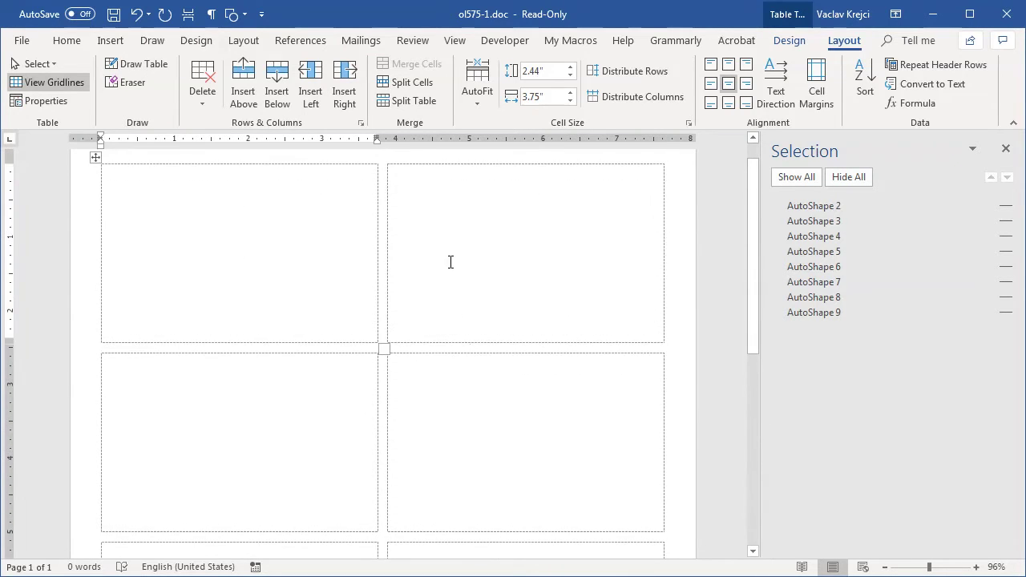
{"action": "left_click", "coordinate": [481, 256]}
{"action": "right_click", "coordinate": [525, 244]}
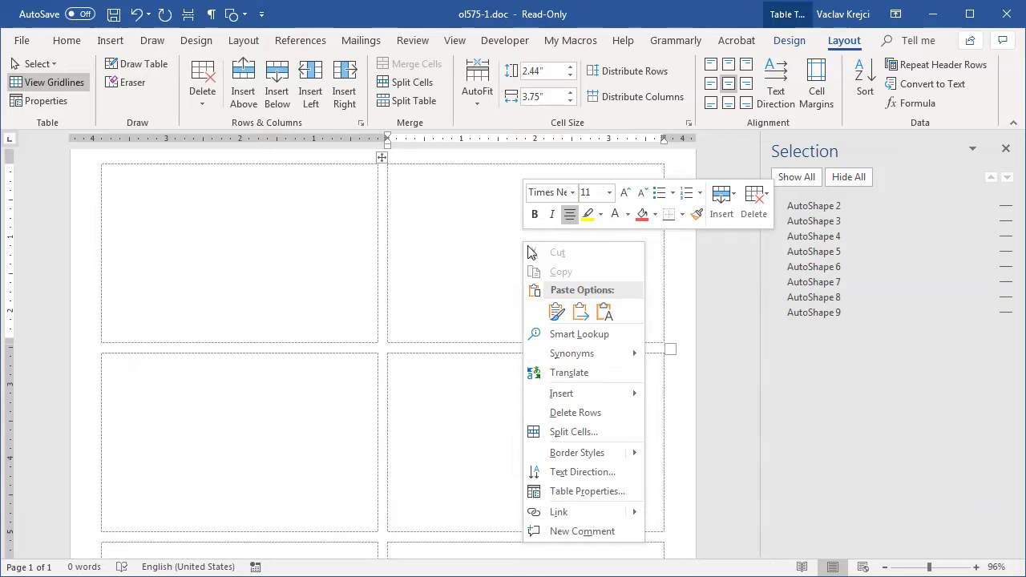
{"action": "left_click", "coordinate": [567, 492]}
{"action": "left_click", "coordinate": [796, 309]}
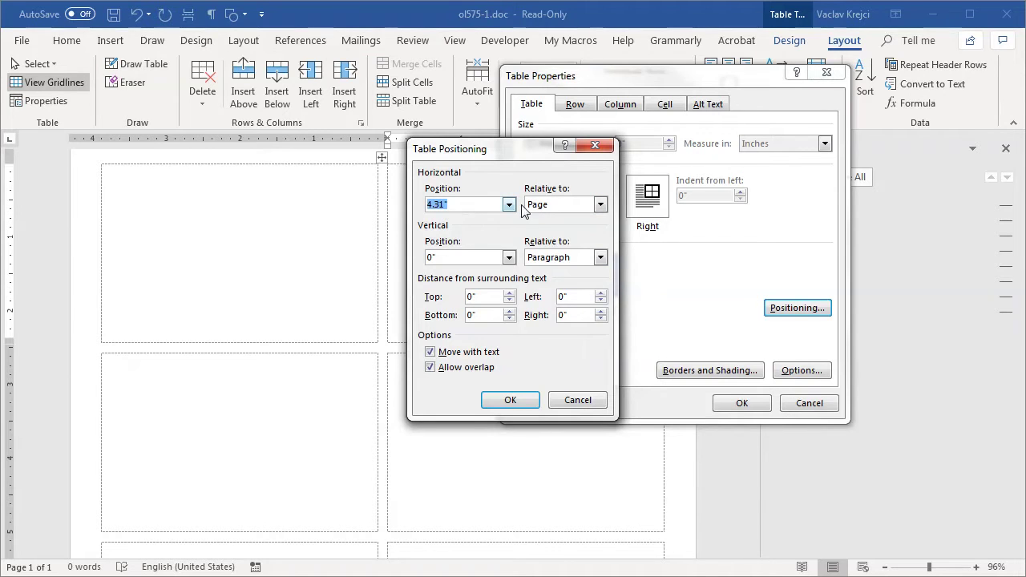
{"action": "left_click", "coordinate": [578, 402]}
{"action": "left_click", "coordinate": [817, 403]}
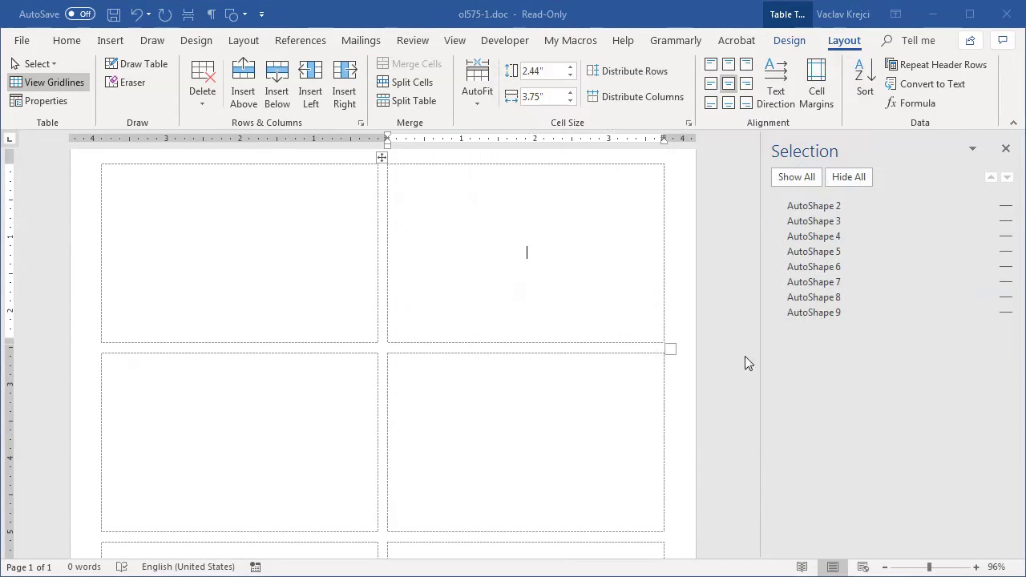
Try splitting the first label cell into one column and three rows.
{"action": "left_click", "coordinate": [255, 229]}
{"action": "left_click", "coordinate": [524, 265]}
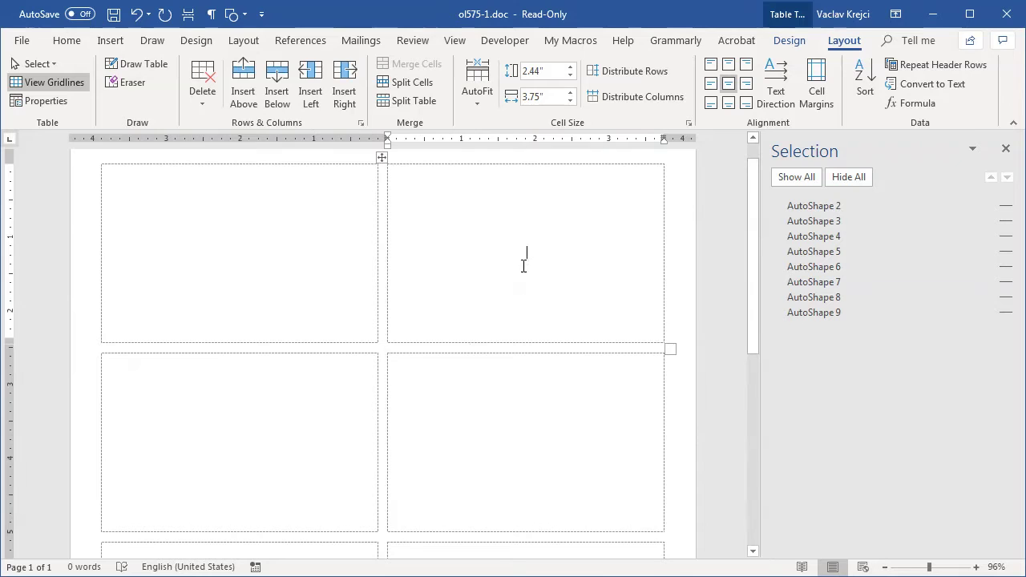
{"action": "left_click", "coordinate": [272, 232]}
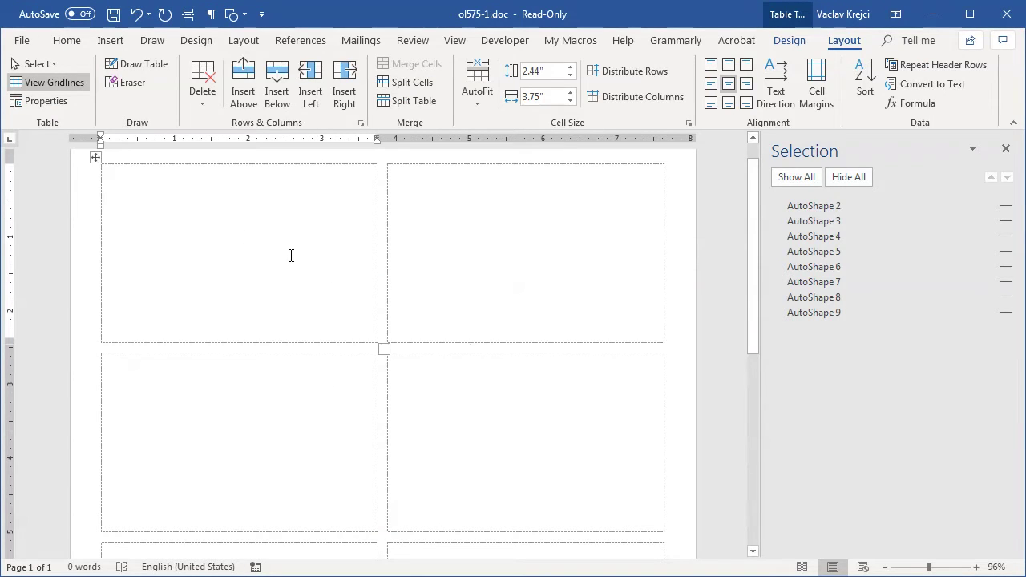
{"action": "left_click", "coordinate": [405, 82]}
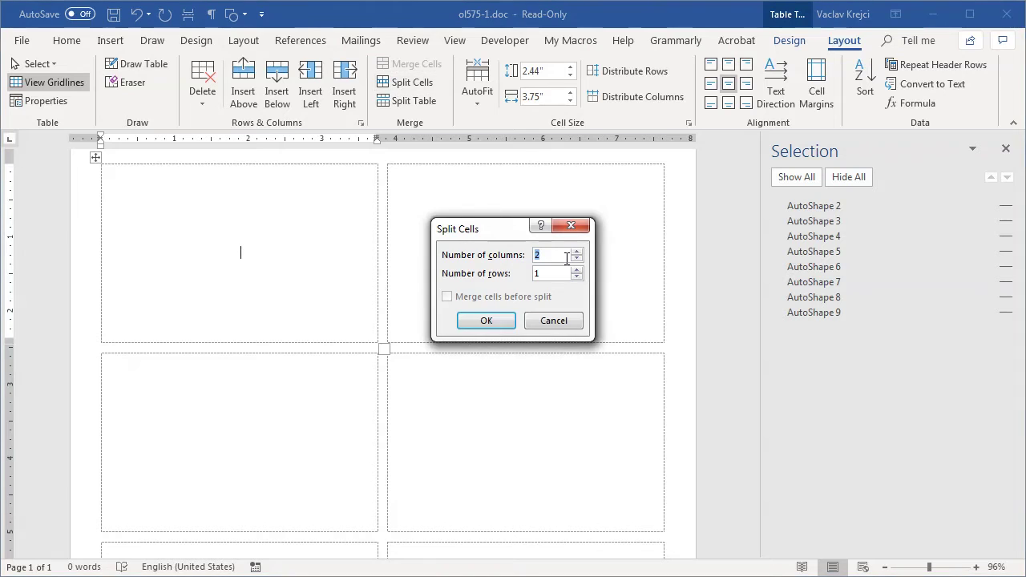
{"action": "left_click", "coordinate": [577, 258]}
{"action": "left_click", "coordinate": [577, 269]}
{"action": "left_click", "coordinate": [577, 270]}
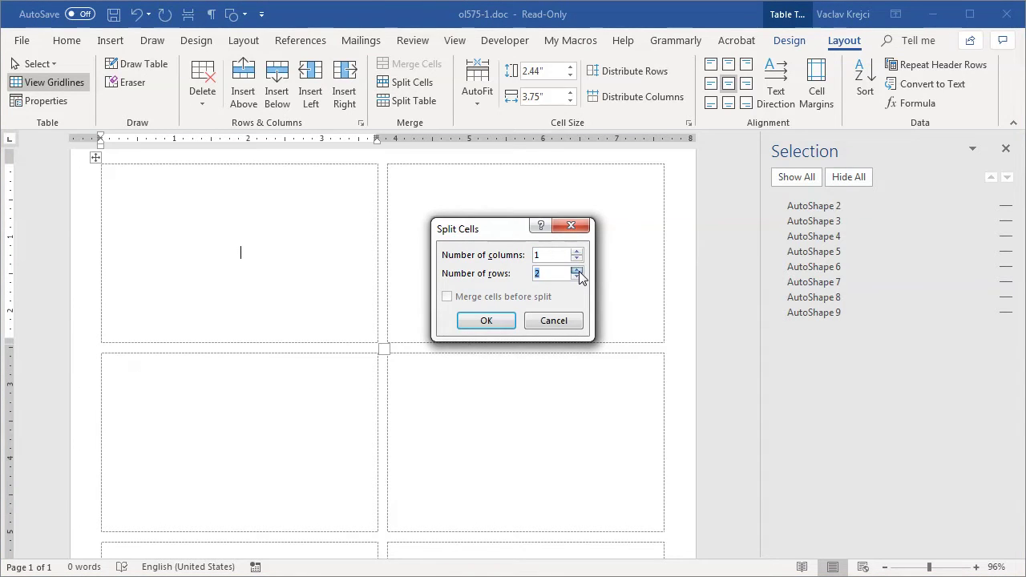
{"action": "left_click", "coordinate": [486, 321]}
Reduce the split label's middle row to about 0.53" high and make its top row slightly taller.
{"action": "left_click", "coordinate": [316, 256]}
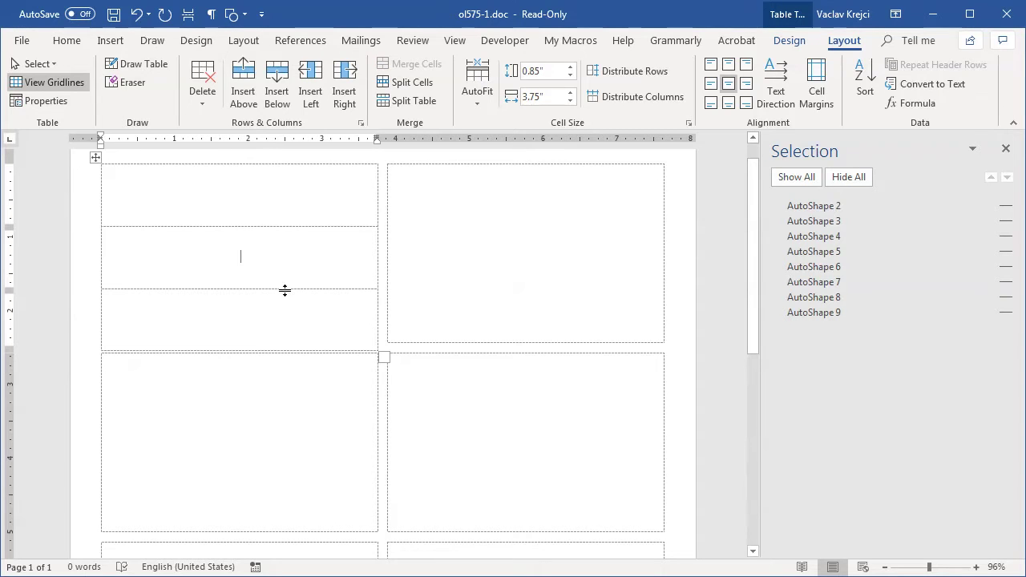
{"action": "left_click_drag", "start_coordinate": [284, 290], "coordinate": [284, 265]}
{"action": "mouse_move", "coordinate": [281, 228]}
{"action": "left_mouse_down"}
{"action": "mouse_move", "coordinate": [280, 195]}
{"action": "mouse_move", "coordinate": [280, 265]}
{"action": "mouse_move", "coordinate": [277, 233]}
{"action": "left_mouse_up"}
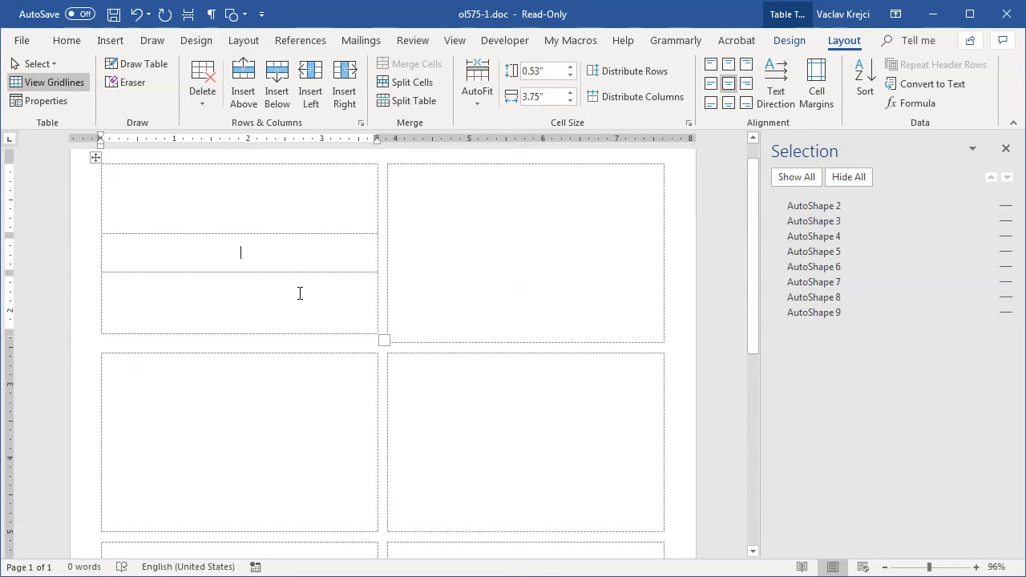
Undo both row height changes and the splitting of the first label cell.
{"action": "left_click", "coordinate": [134, 16]}
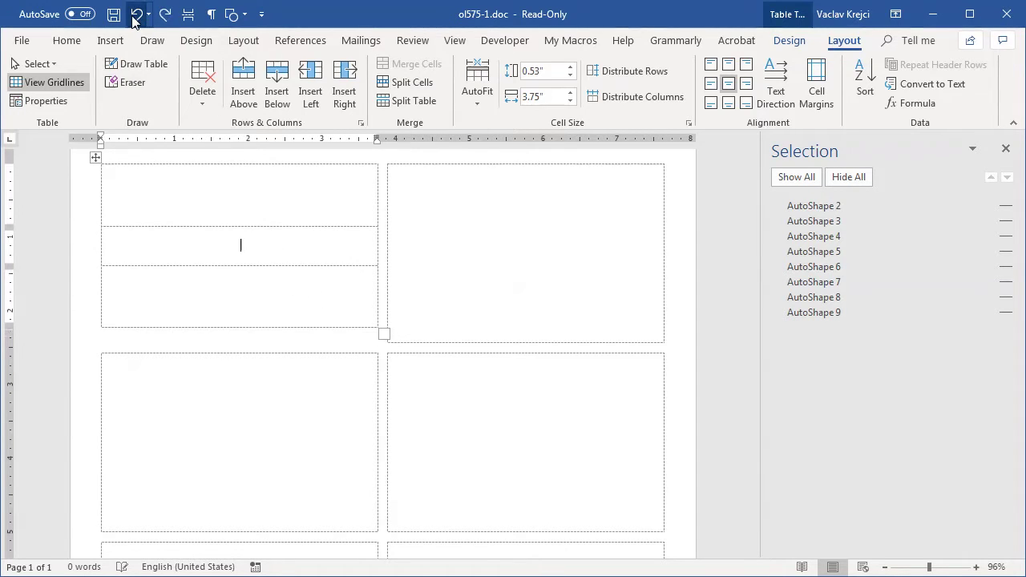
{"action": "left_click", "coordinate": [134, 16]}
{"action": "left_click", "coordinate": [134, 16]}
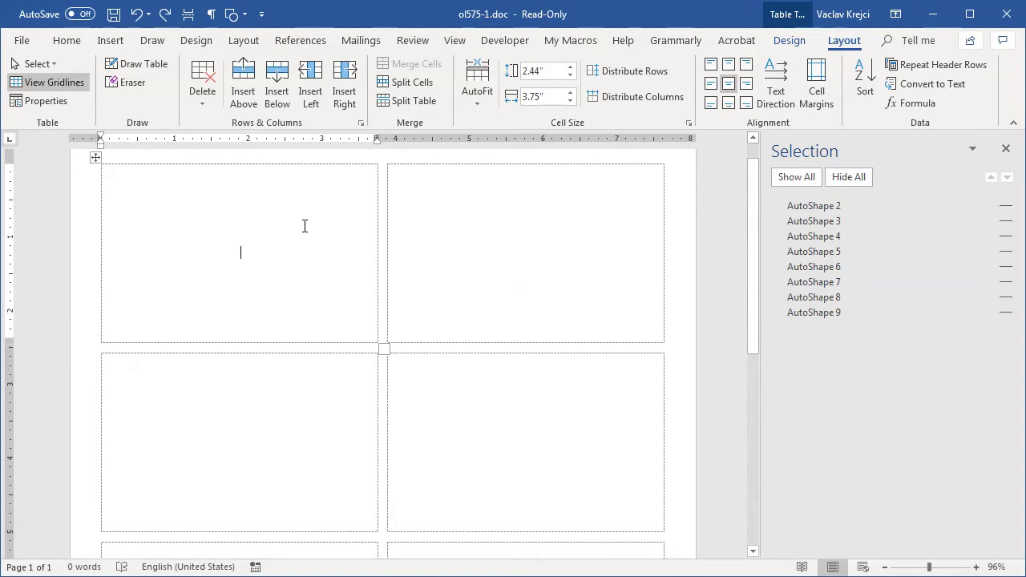
Draw two horizontal dividers across the first label cell with Draw Table, making the top row about 0.79" and the middle row about 1.41" high.
{"action": "left_click", "coordinate": [136, 65]}
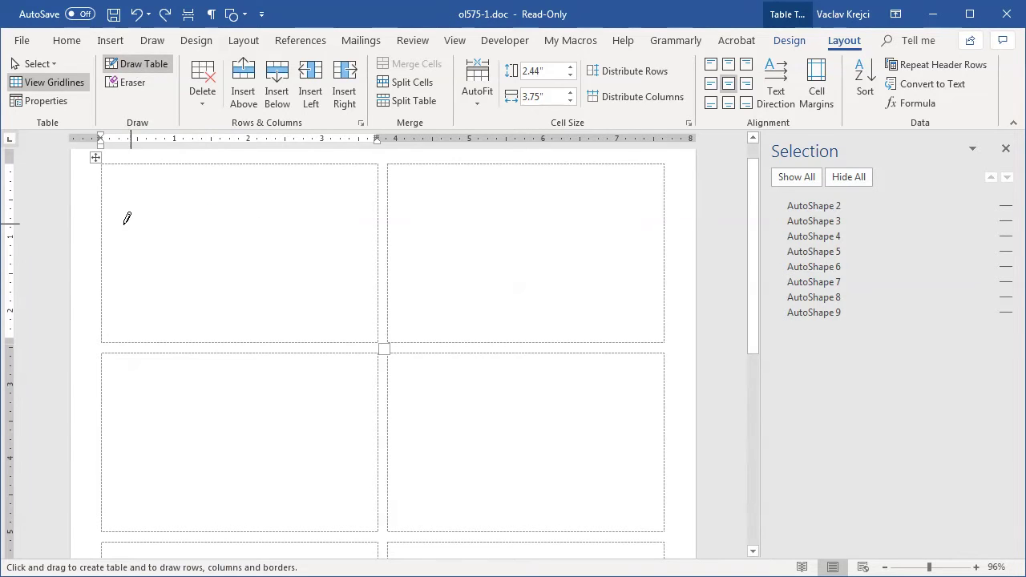
{"action": "mouse_move", "coordinate": [123, 216]}
{"action": "left_mouse_down"}
{"action": "mouse_move", "coordinate": [337, 211]}
{"action": "mouse_move", "coordinate": [369, 226]}
{"action": "left_mouse_up"}
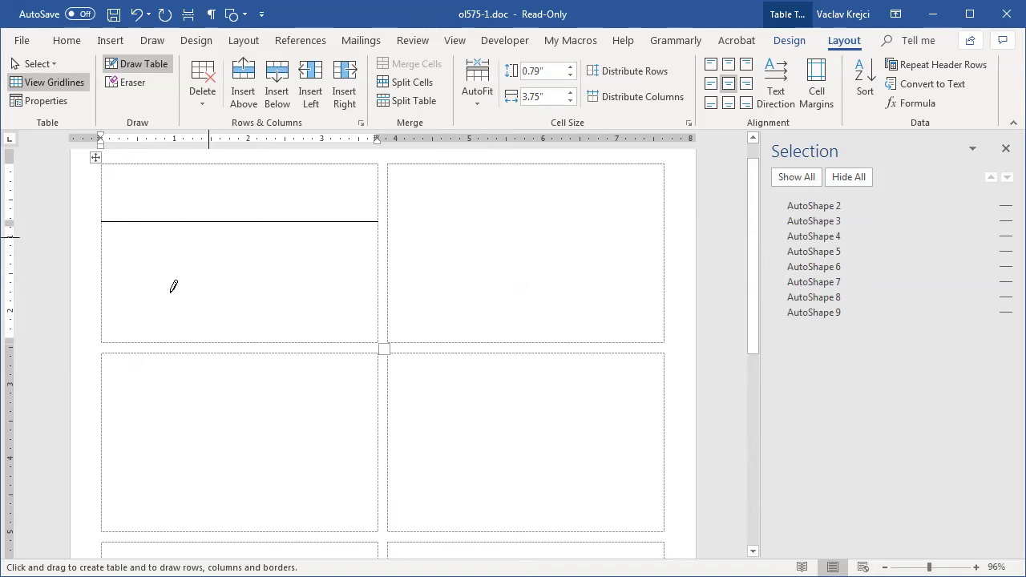
{"action": "left_click_drag", "start_coordinate": [105, 325], "coordinate": [358, 322]}
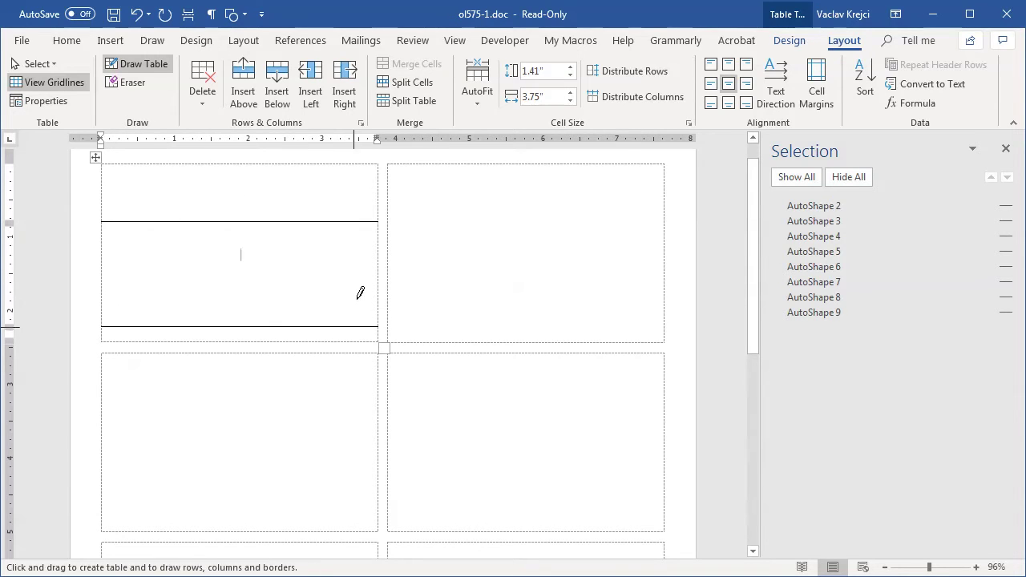
{"action": "left_click", "coordinate": [145, 63]}
Enter HELLO and MY NAME IS on two lines in the label's top row and a first name in the middle row.
{"action": "left_click", "coordinate": [254, 192]}
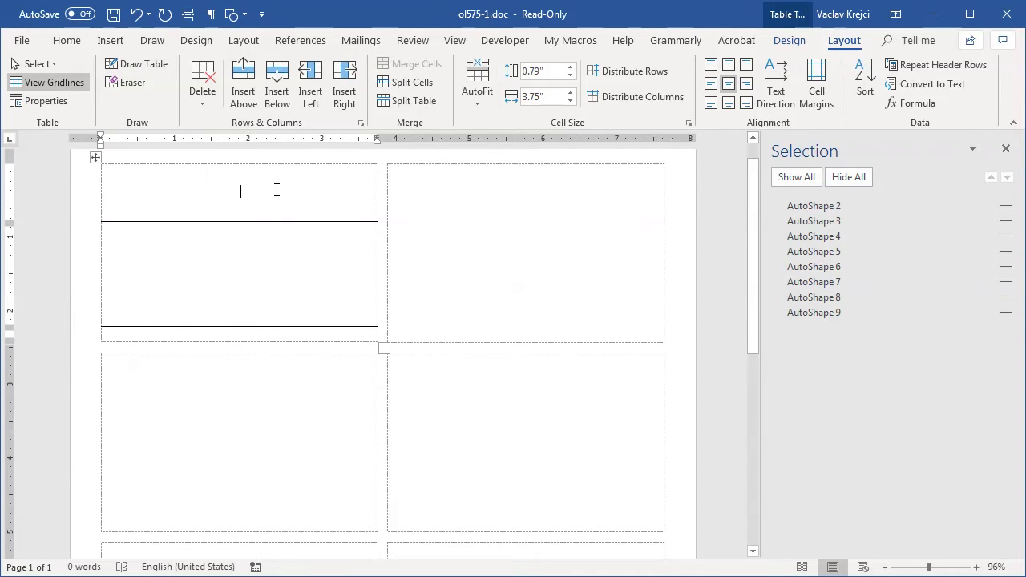
{"action": "type", "text": "HELLO"}
{"action": "key", "text": "Return"}
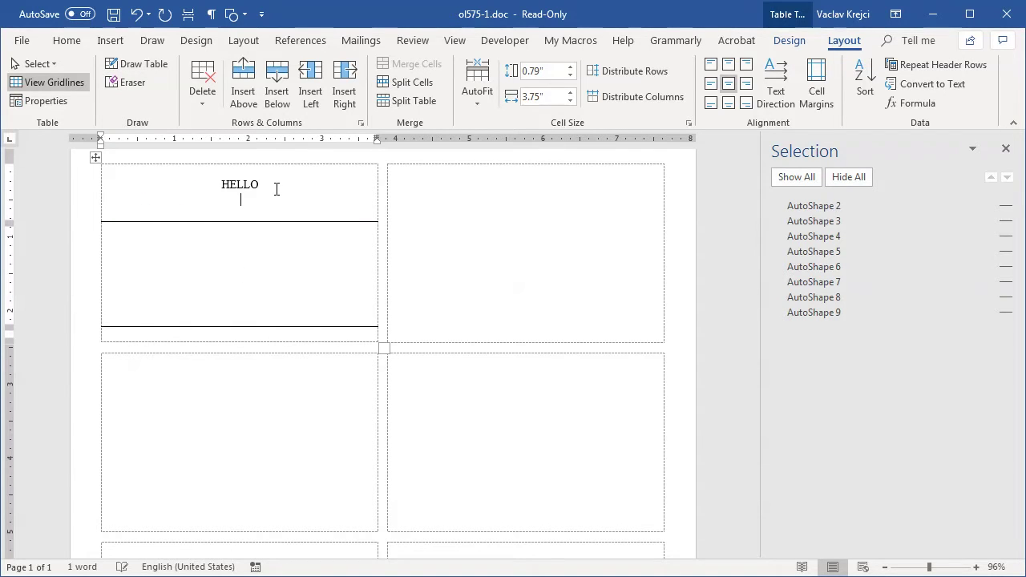
{"action": "type", "text": "M?Y"}
{"action": "key", "text": "BackSpace"}
{"action": "key", "text": "BackSpace"}
{"action": "type", "text": "Y NAME IS"}
{"action": "left_click", "coordinate": [275, 262]}
{"action": "type", "text": "Vaclav"}
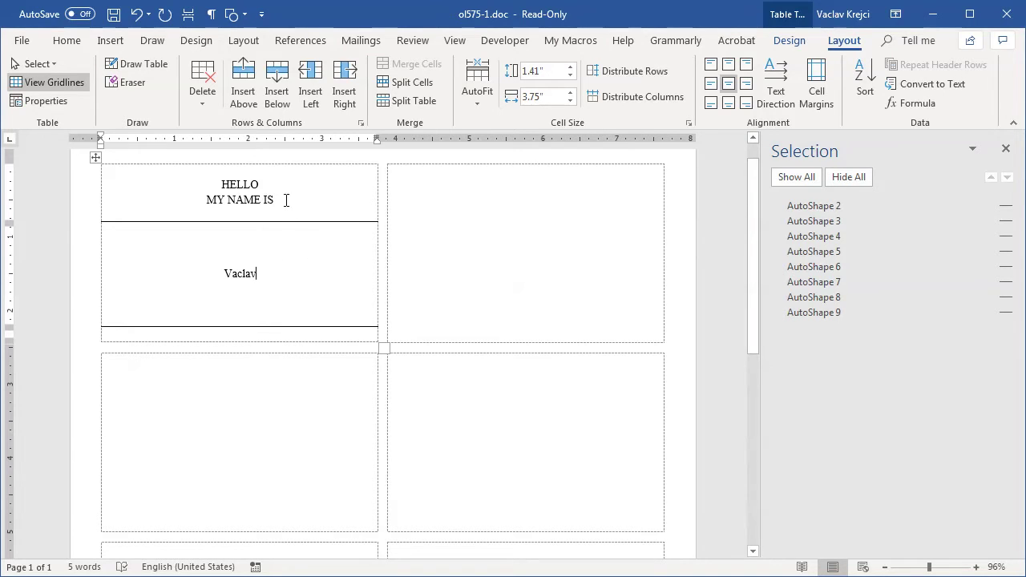
Set the font of the two heading lines, HELLO and MY NAME IS, to Arial.
{"action": "left_click_drag", "start_coordinate": [286, 201], "coordinate": [197, 181]}
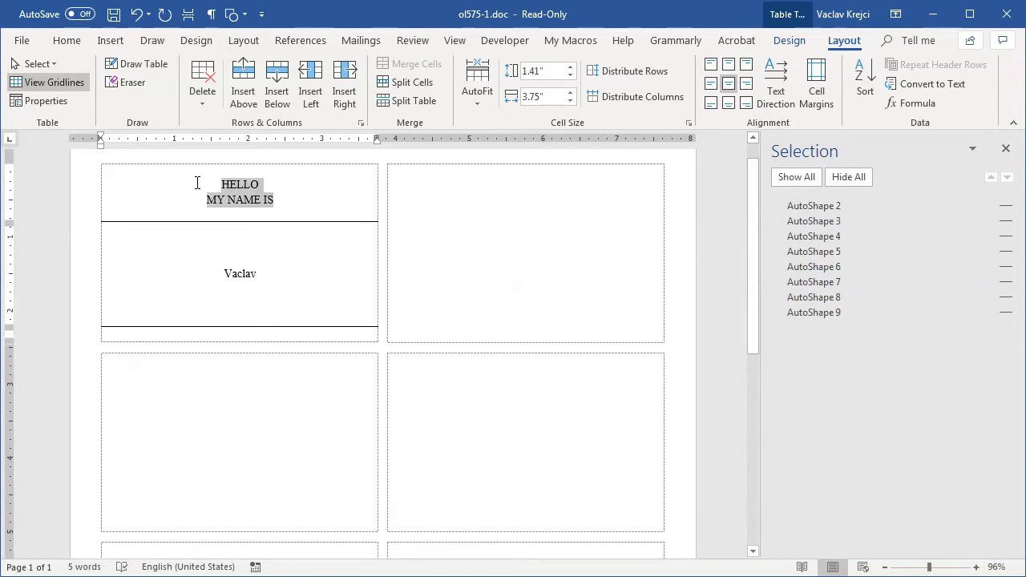
{"action": "left_click", "coordinate": [67, 40]}
{"action": "left_click", "coordinate": [135, 72]}
{"action": "type", "text": "Arial"}
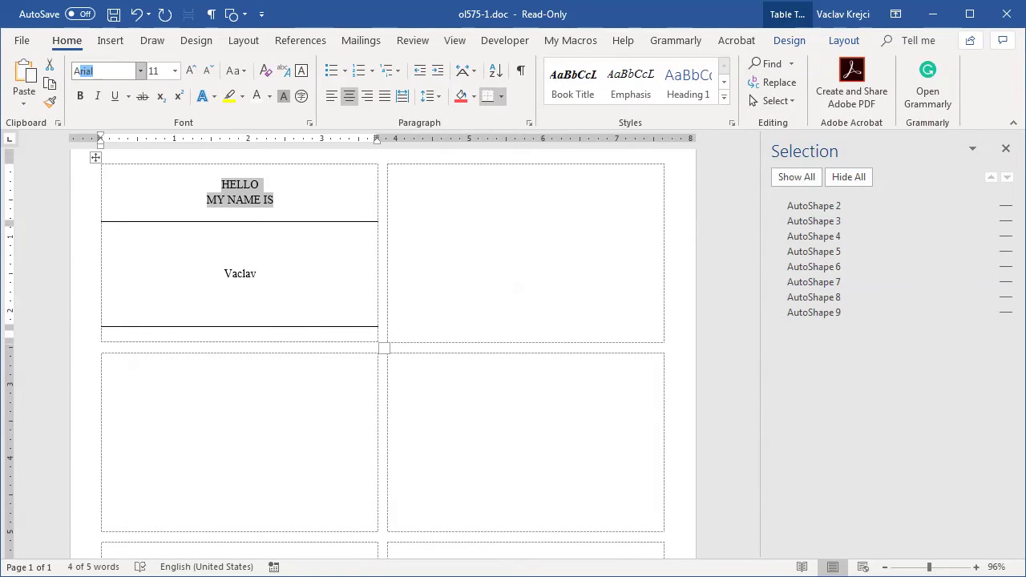
{"action": "key", "text": "Return"}
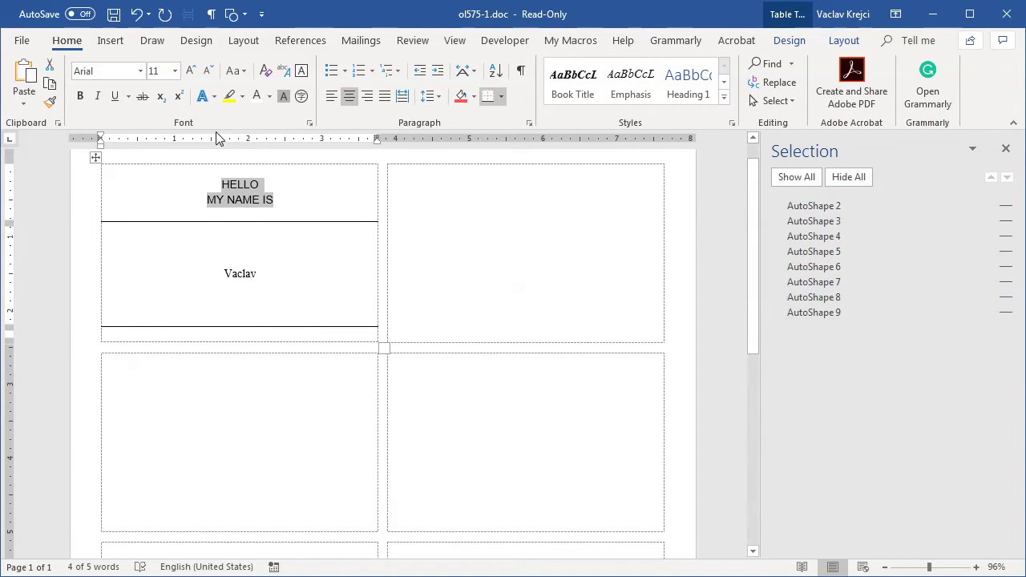
Enlarge HELLO to 16 pt and MY NAME IS to 14 pt.
{"action": "left_click", "coordinate": [217, 184]}
{"action": "left_click_drag", "start_coordinate": [190, 187], "coordinate": [246, 185]}
{"action": "left_click", "coordinate": [192, 72]}
{"action": "left_click", "coordinate": [192, 71]}
{"action": "left_click", "coordinate": [193, 71]}
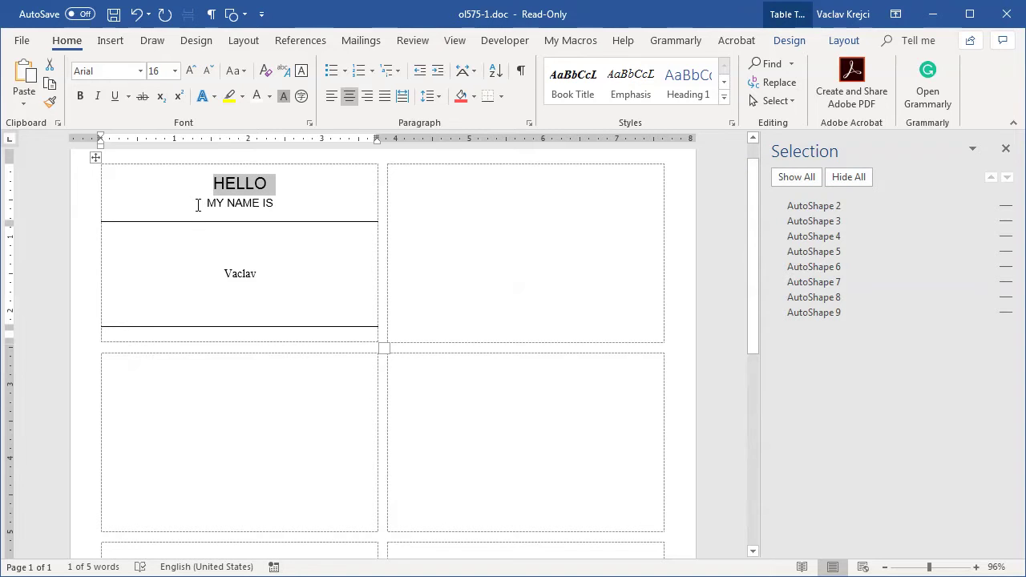
{"action": "left_click_drag", "start_coordinate": [198, 204], "coordinate": [275, 203]}
{"action": "left_click", "coordinate": [192, 72]}
{"action": "left_click", "coordinate": [192, 72]}
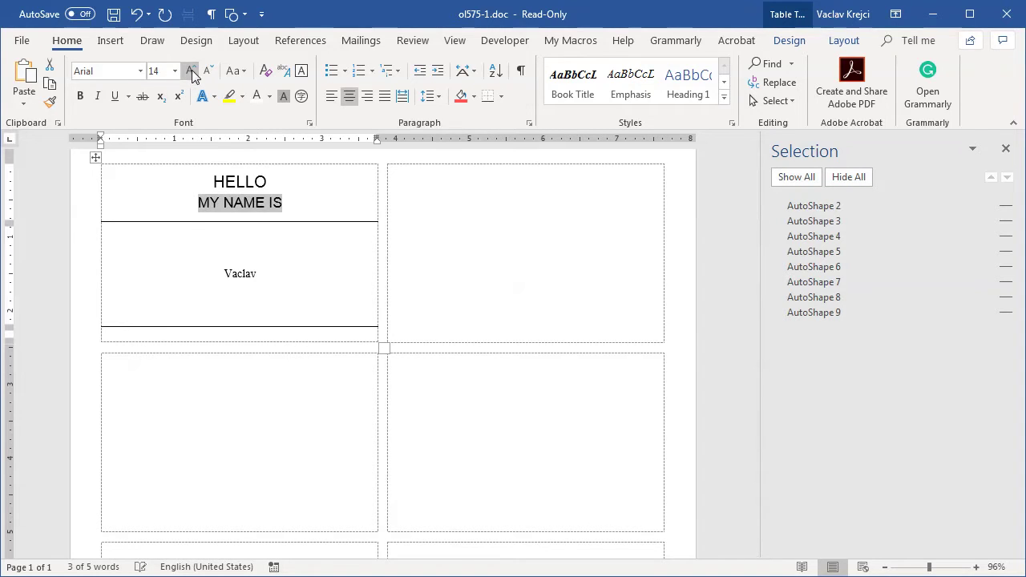
Enlarge HELLO by one more font size and make both heading lines bold.
{"action": "left_click", "coordinate": [258, 207]}
{"action": "double_click", "coordinate": [218, 181]}
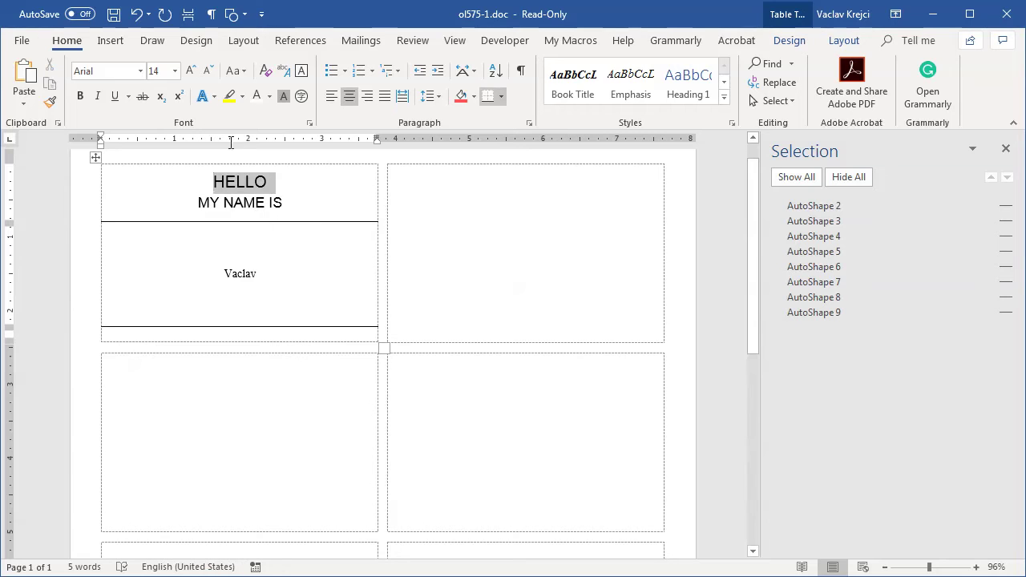
{"action": "left_click", "coordinate": [192, 71]}
{"action": "key", "text": "Left"}
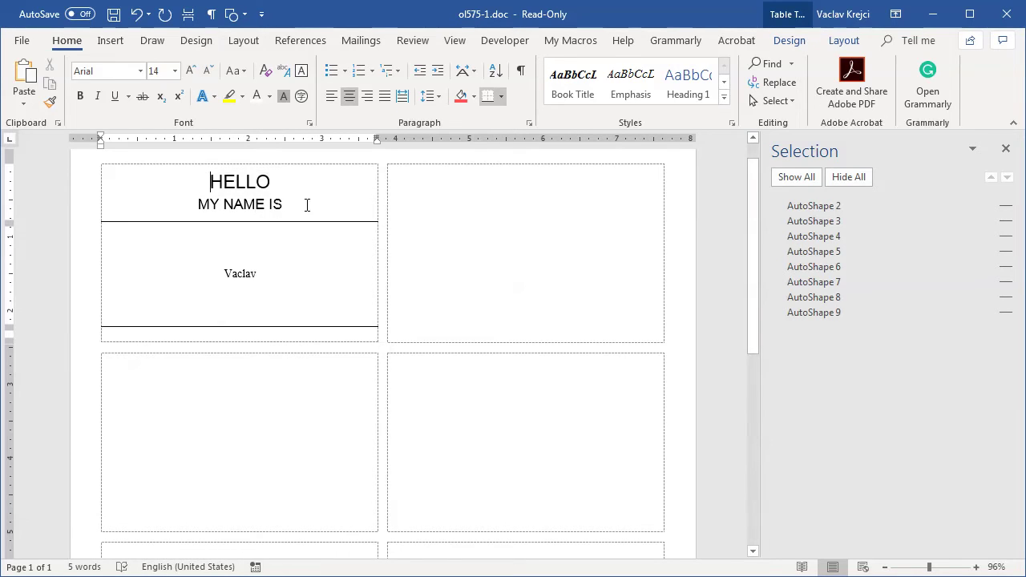
{"action": "left_click", "coordinate": [307, 204], "text": "shift"}
{"action": "left_click", "coordinate": [80, 96]}
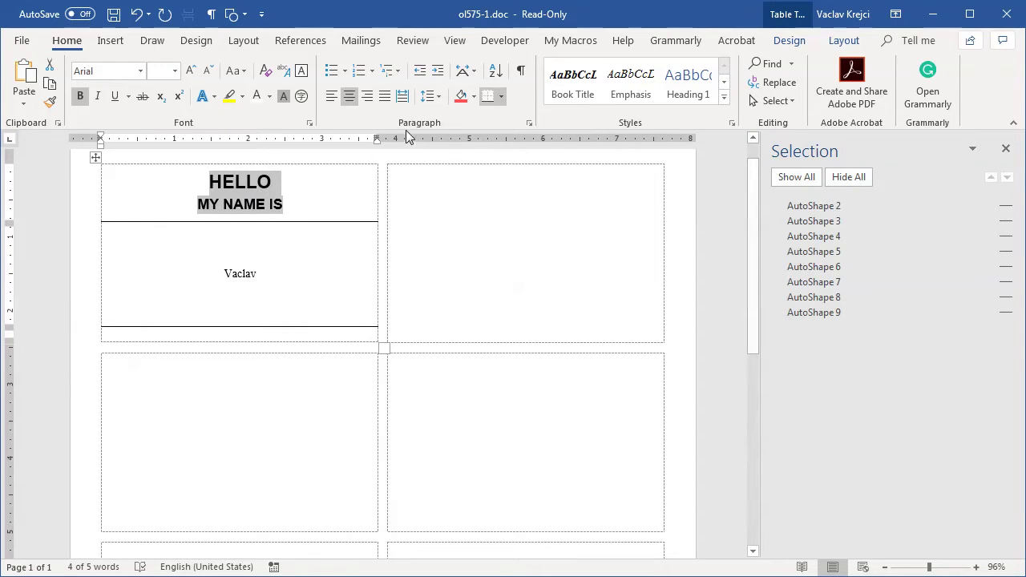
Set the line spacing of both heading lines to Multiple at 0.8 and change their font colour to white.
{"action": "left_click", "coordinate": [429, 96]}
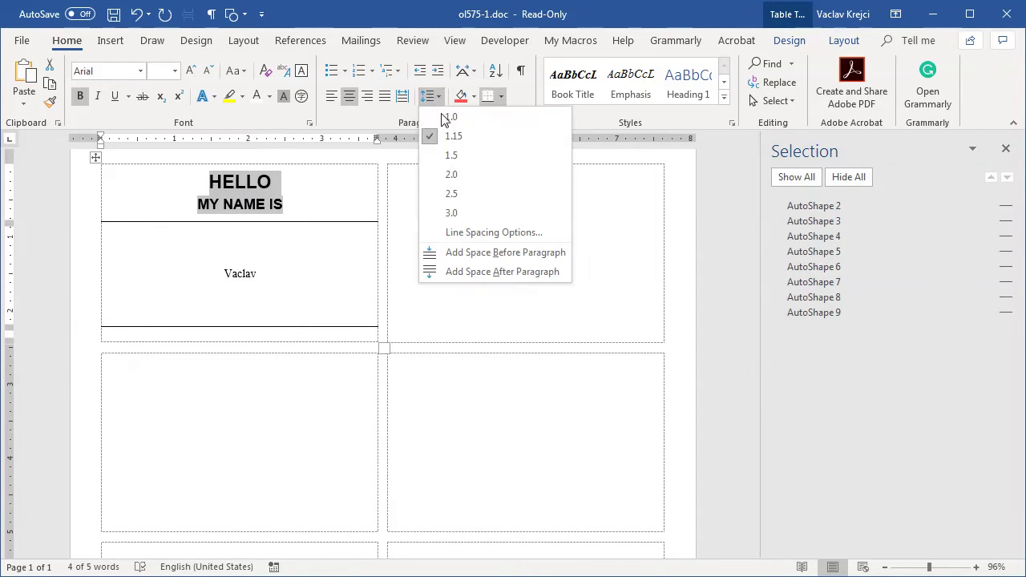
{"action": "left_click", "coordinate": [469, 232]}
{"action": "double_click", "coordinate": [764, 253]}
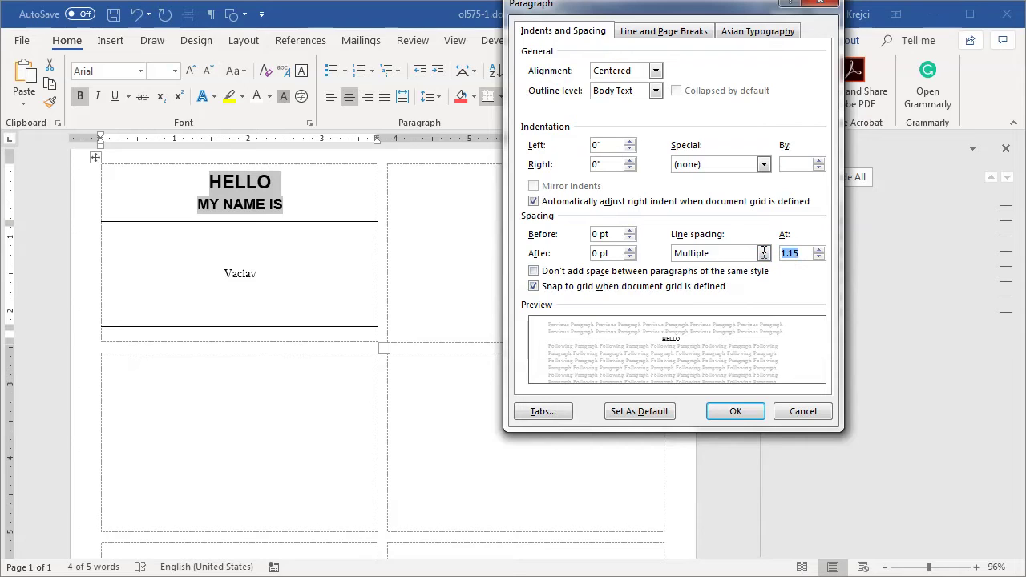
{"action": "type", "text": "0.8"}
{"action": "left_click", "coordinate": [735, 411]}
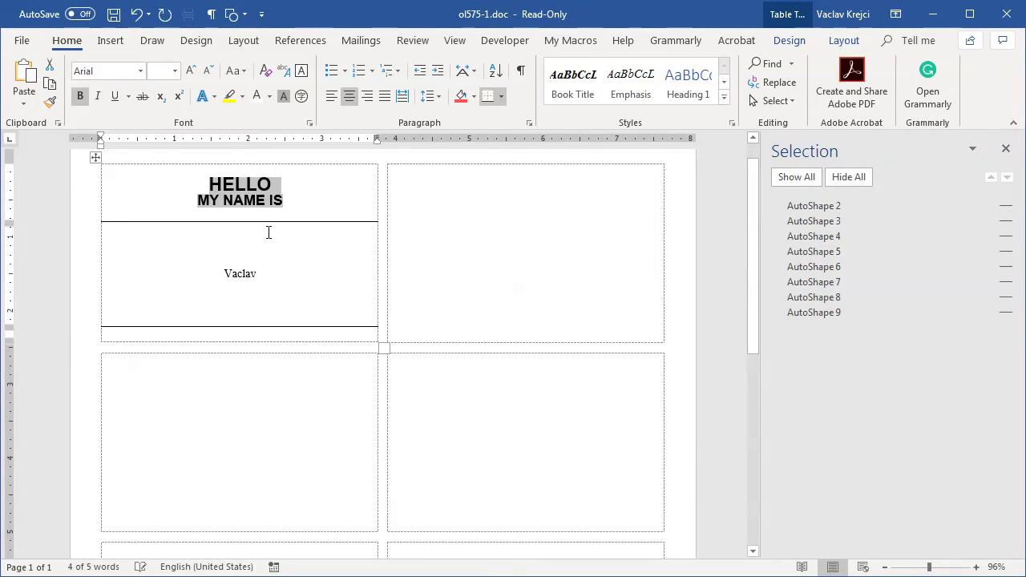
{"action": "left_click", "coordinate": [269, 97]}
{"action": "left_click", "coordinate": [257, 152]}
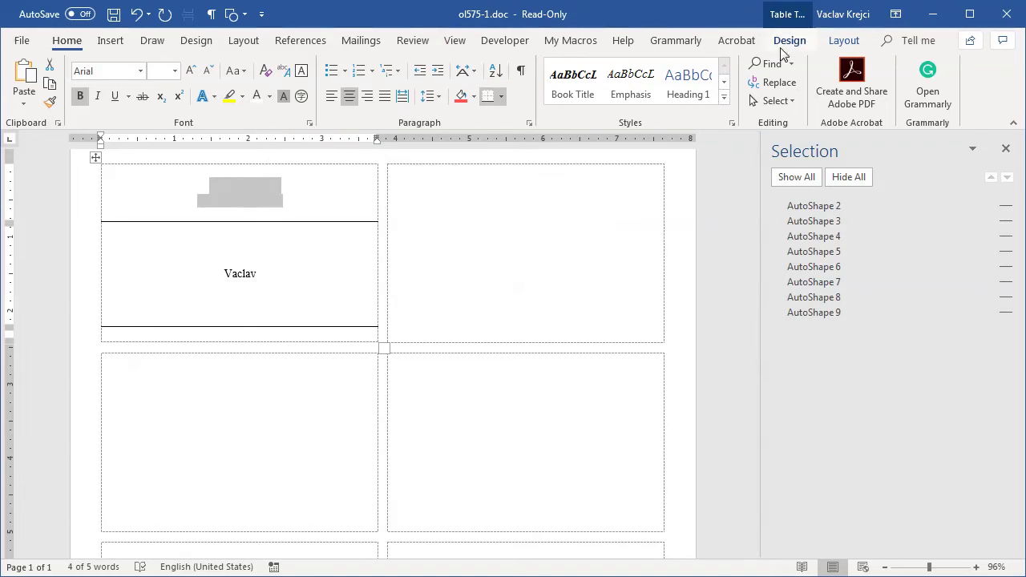
Shade the label's top row with a light red from the standard colour palette and apply the same shading to the narrow bottom row.
{"action": "left_click", "coordinate": [810, 42]}
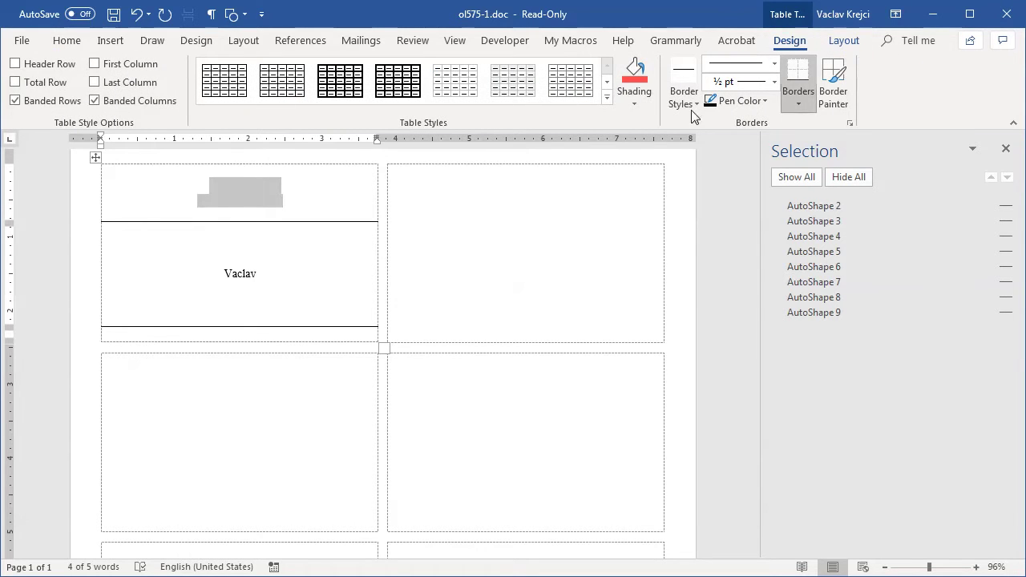
{"action": "left_click", "coordinate": [634, 102]}
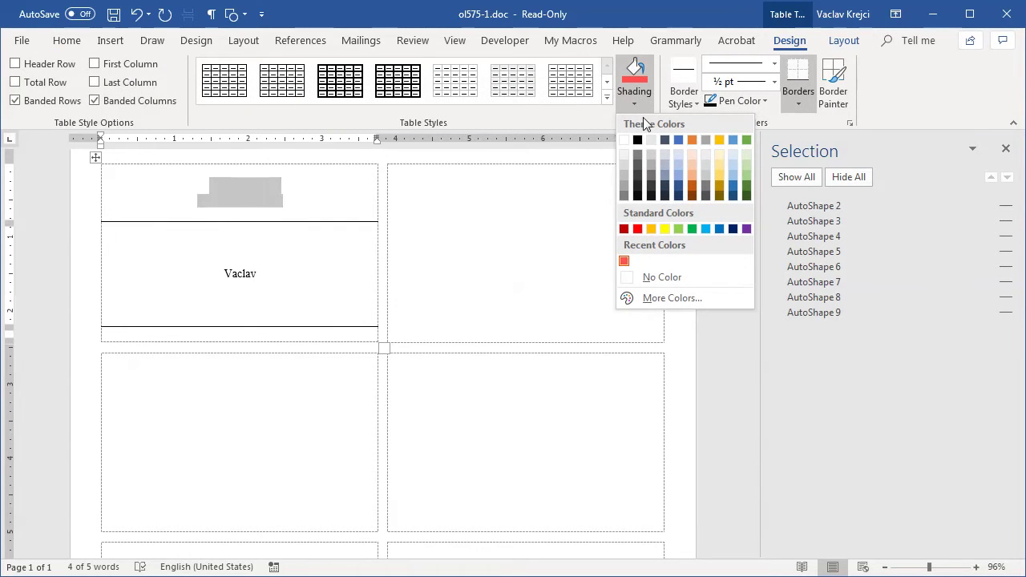
{"action": "left_click", "coordinate": [672, 298]}
{"action": "left_click", "coordinate": [646, 326]}
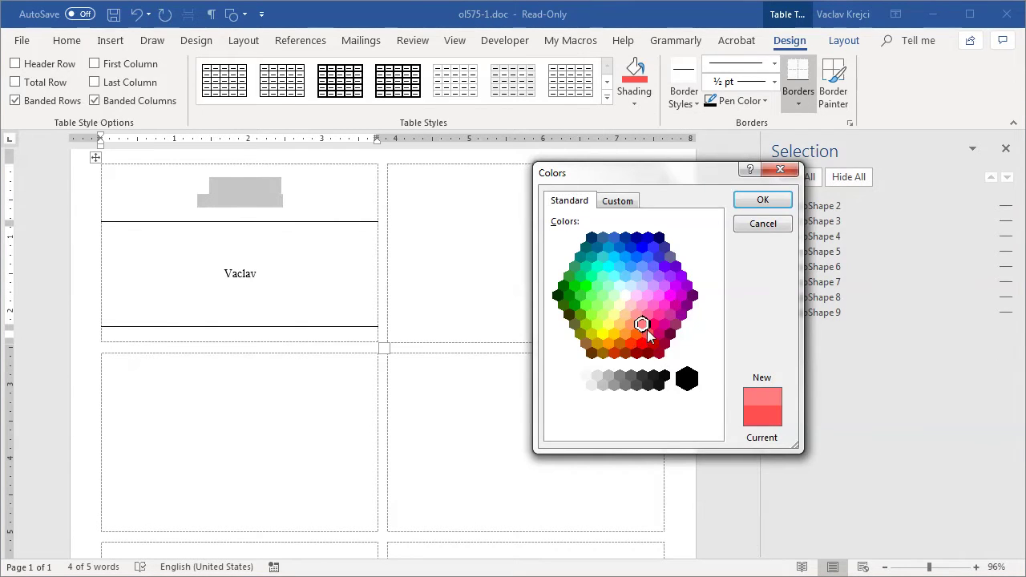
{"action": "left_click", "coordinate": [650, 334]}
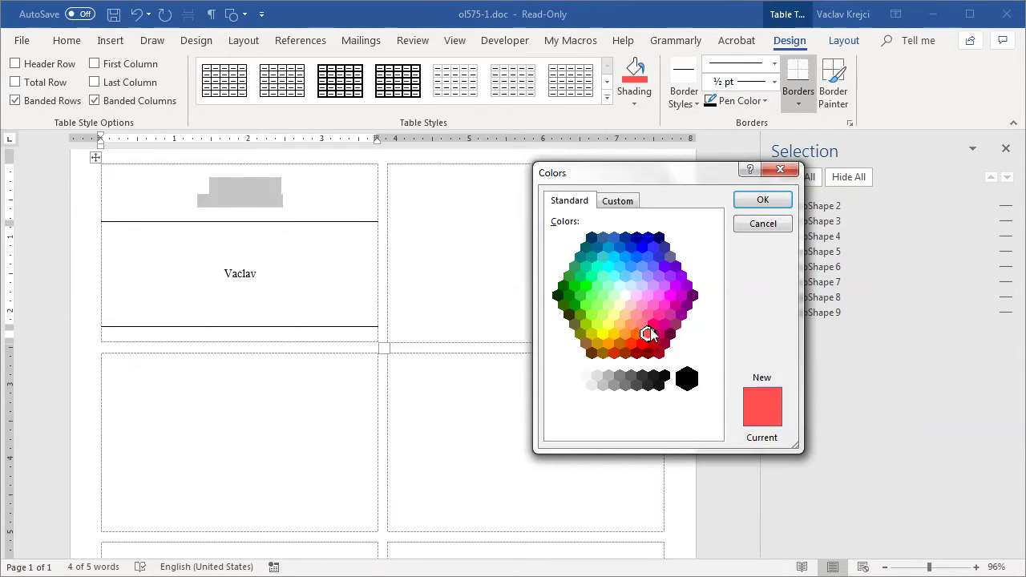
{"action": "left_click", "coordinate": [754, 202]}
{"action": "left_click", "coordinate": [197, 333]}
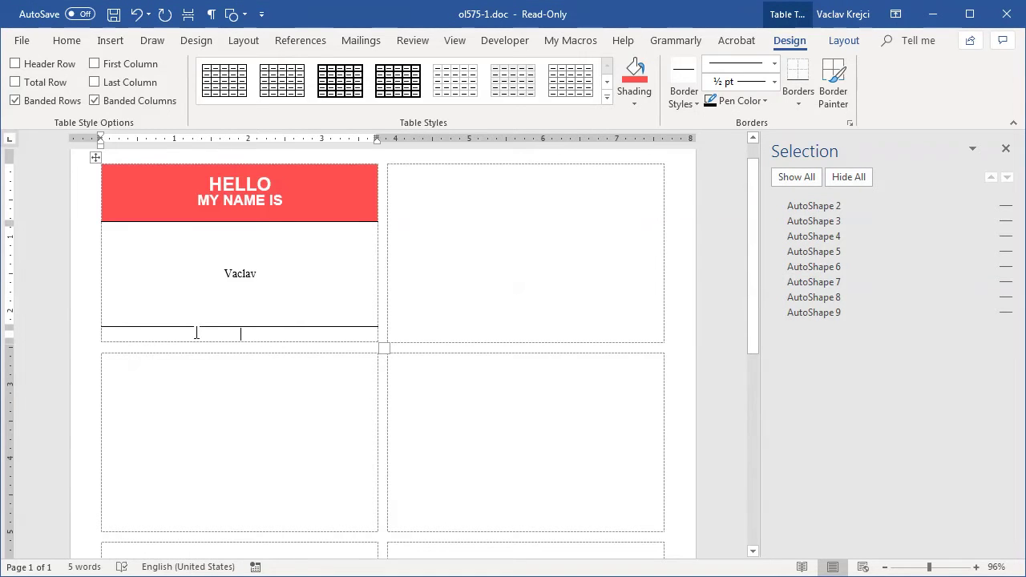
{"action": "left_click", "coordinate": [634, 71]}
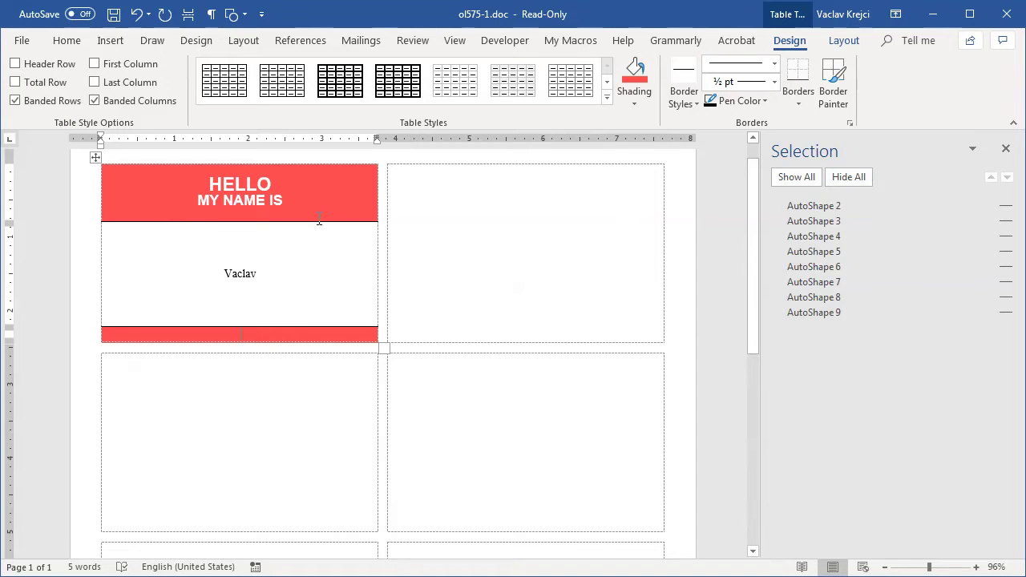
Remove all borders from the three rows of the first label, leaving No Border applied.
{"action": "left_click_drag", "start_coordinate": [301, 209], "coordinate": [293, 328]}
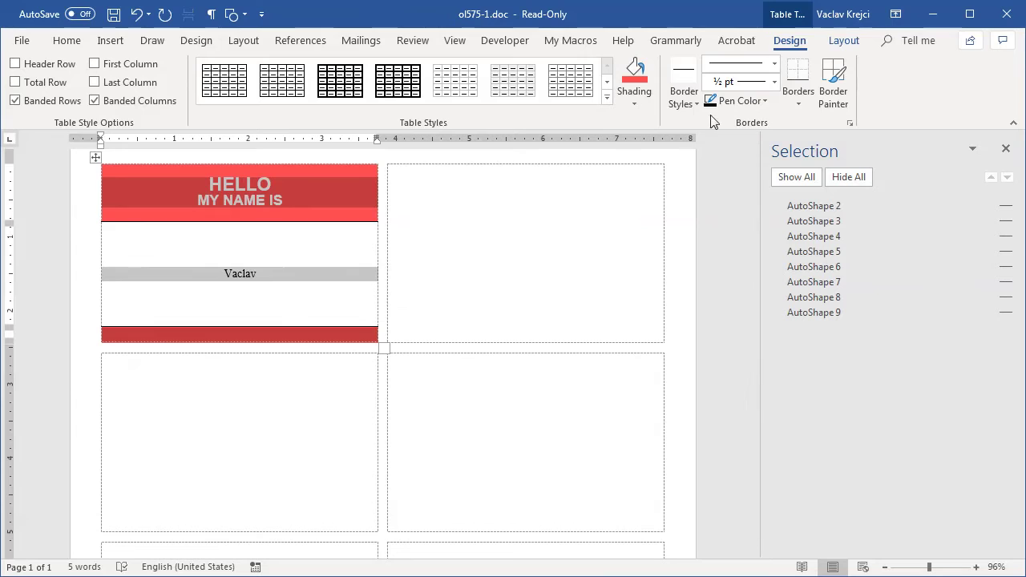
{"action": "left_click", "coordinate": [808, 105]}
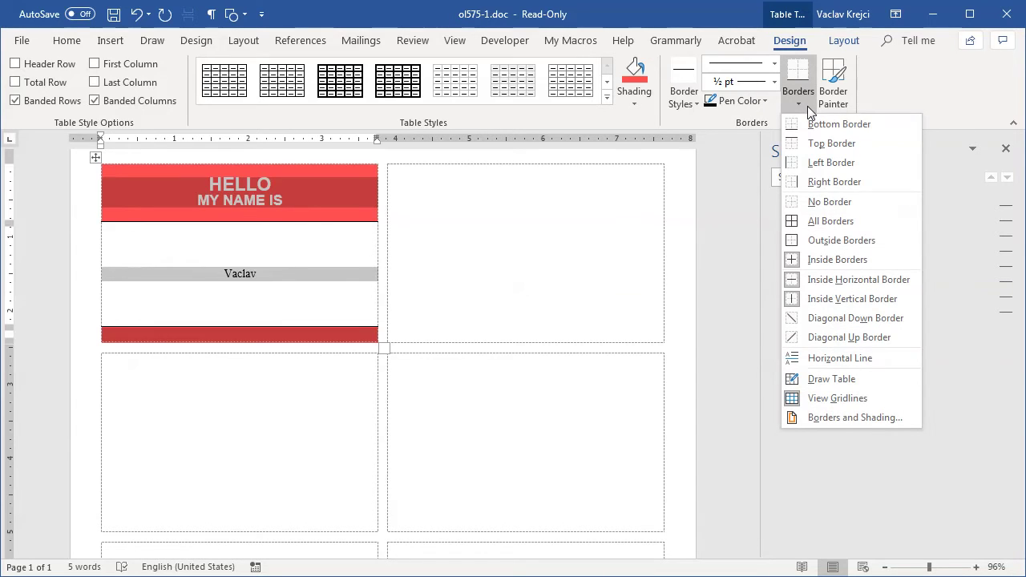
{"action": "left_click", "coordinate": [830, 202]}
{"action": "left_click", "coordinate": [275, 271]}
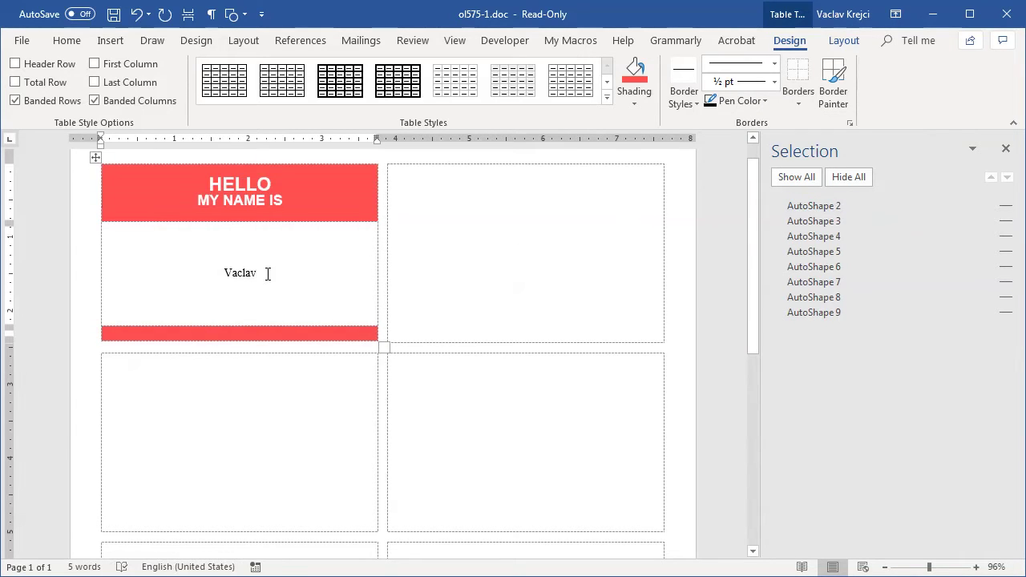
Switch to the browser and look over the Luna font page on dafont.com.
{"action": "double_click", "coordinate": [267, 274]}
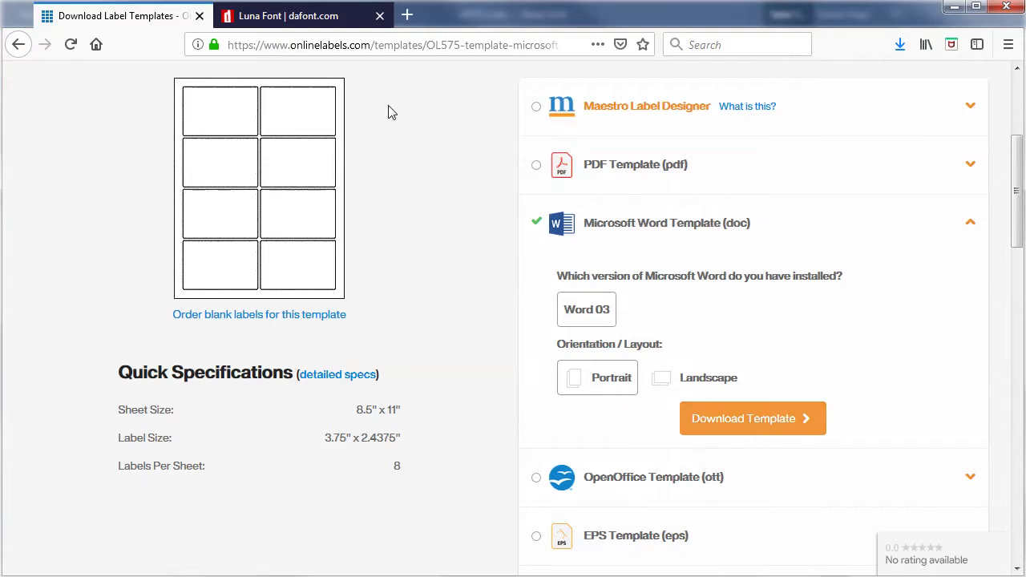
{"action": "left_click", "coordinate": [309, 20]}
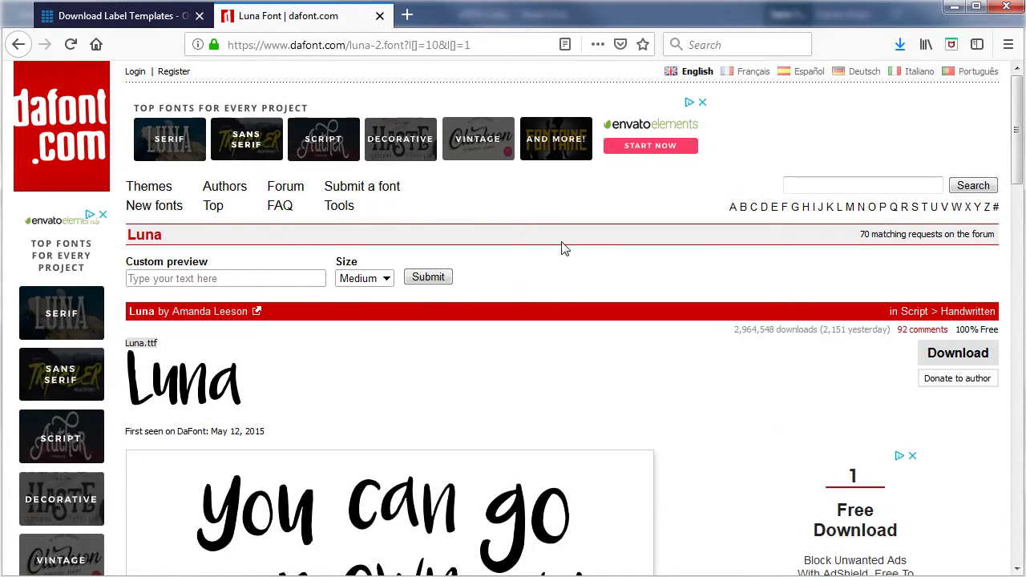
{"action": "scroll", "coordinate": [587, 256], "scroll_direction": "down", "scroll_amount": 2}
{"action": "scroll", "coordinate": [587, 257], "scroll_direction": "down", "scroll_amount": 2}
{"action": "scroll", "coordinate": [415, 193], "scroll_direction": "up", "scroll_amount": 2}
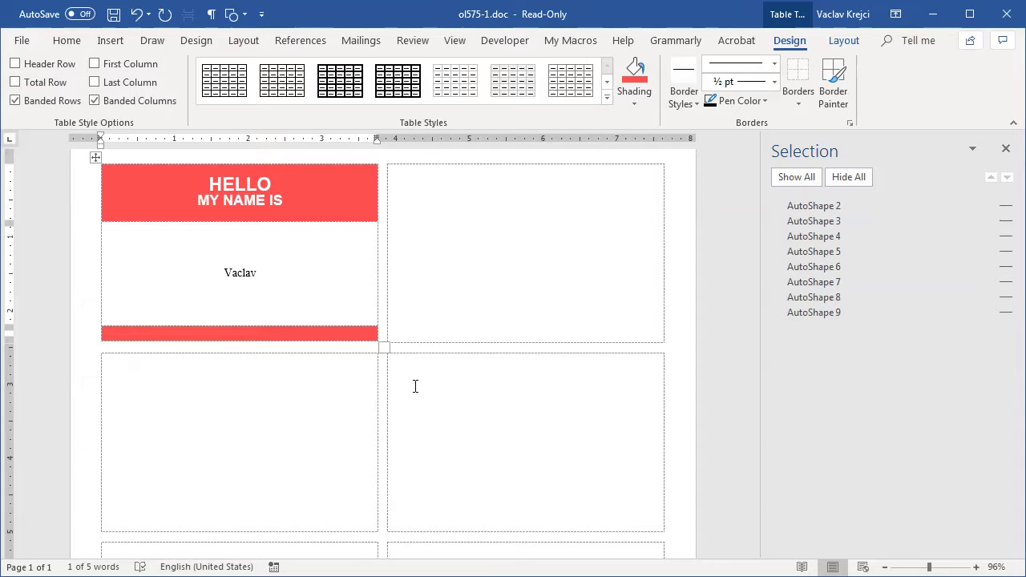
Set the font of the name in the first tag's middle row to Luna.
{"action": "double_click", "coordinate": [240, 273]}
{"action": "left_click", "coordinate": [69, 40]}
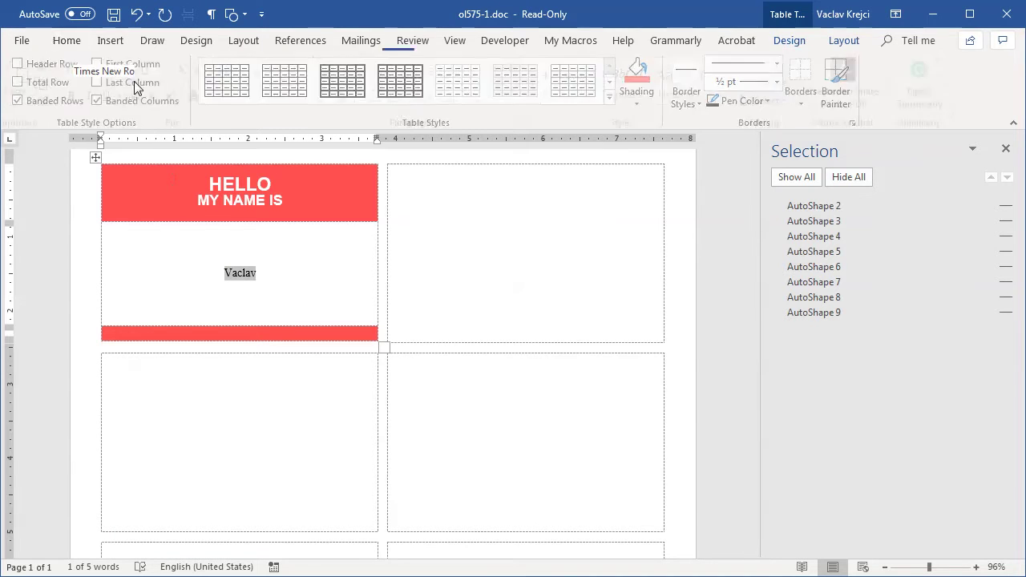
{"action": "left_click", "coordinate": [113, 73]}
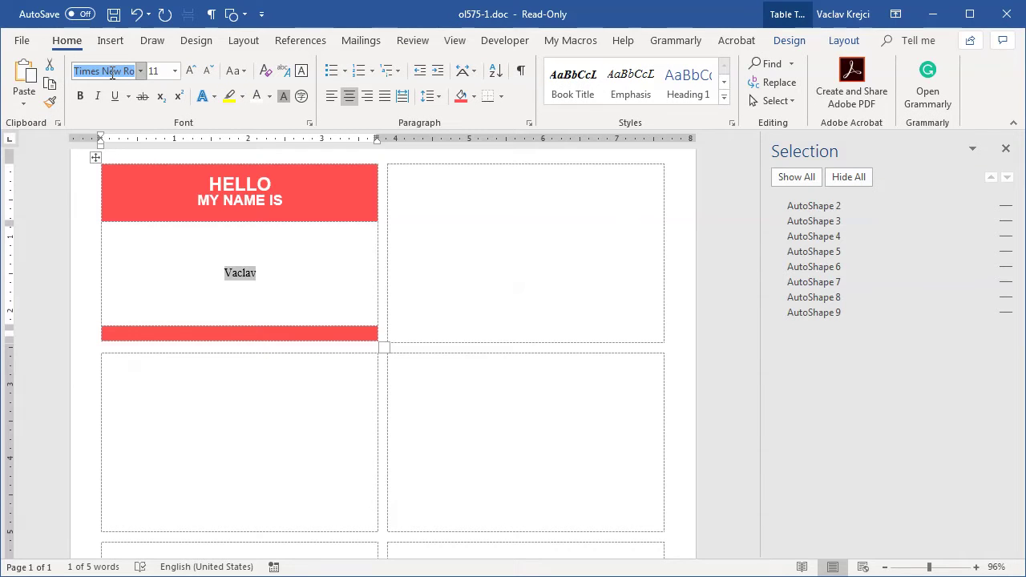
{"action": "type", "text": "Luna"}
{"action": "key", "text": "Return"}
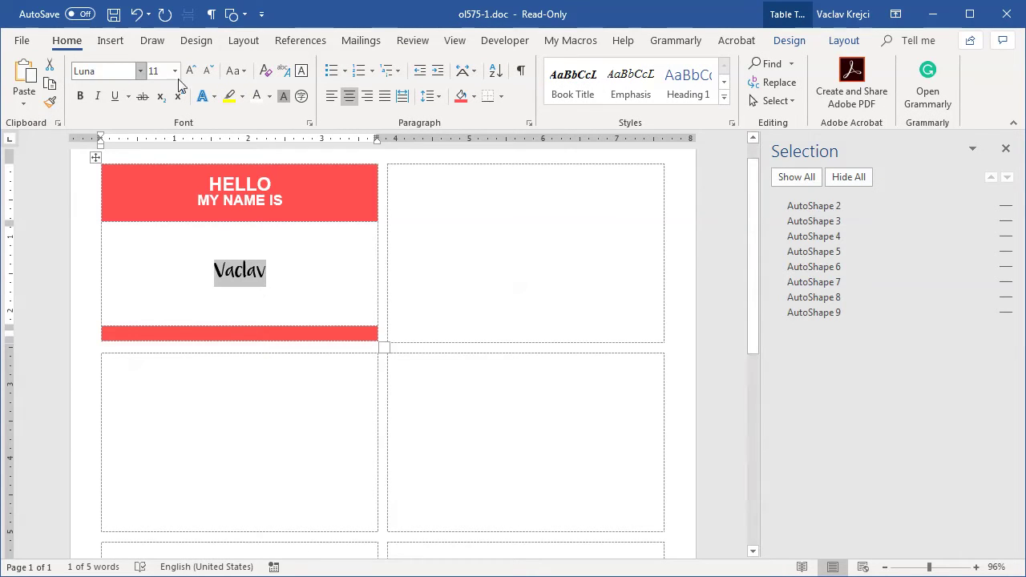
Enlarge the name in the first tag to a font size of 36.
{"action": "left_click", "coordinate": [190, 70]}
{"action": "left_click", "coordinate": [190, 70]}
{"action": "left_click", "coordinate": [190, 71]}
{"action": "left_click", "coordinate": [190, 70]}
{"action": "left_click", "coordinate": [190, 70]}
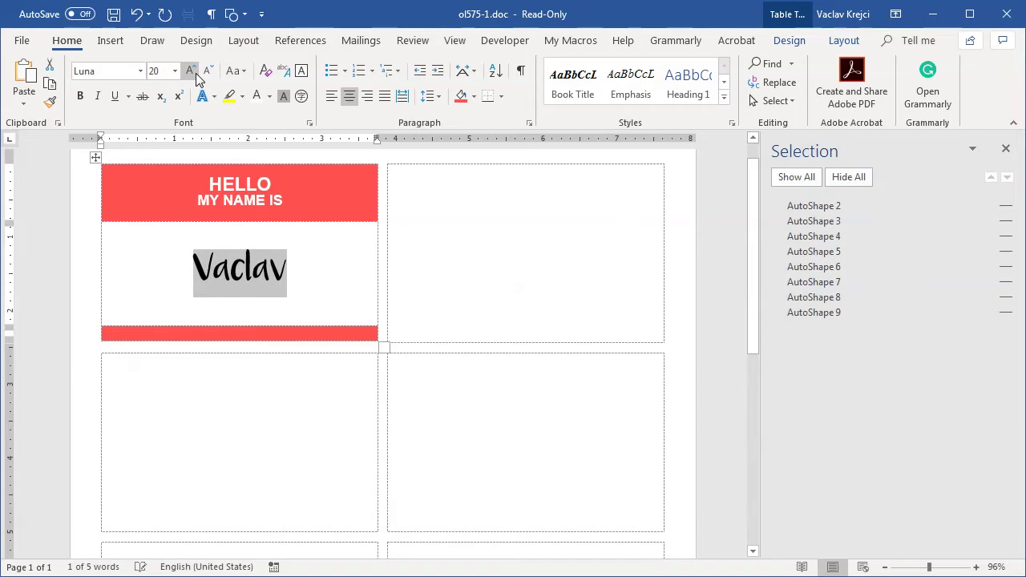
{"action": "left_click", "coordinate": [196, 72]}
{"action": "left_click", "coordinate": [195, 71]}
{"action": "left_click", "coordinate": [195, 71]}
{"action": "left_click", "coordinate": [196, 71]}
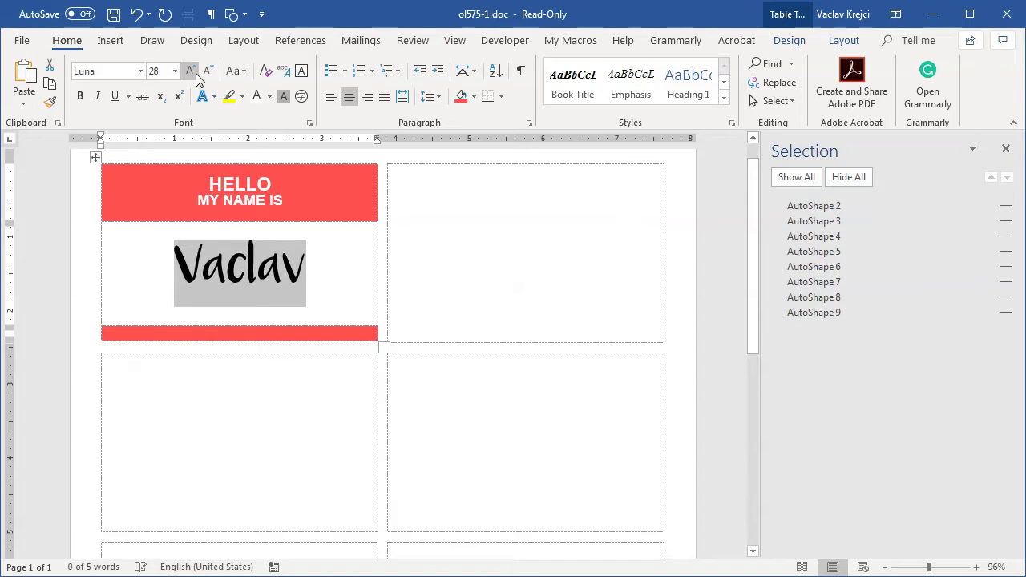
{"action": "left_click", "coordinate": [196, 72]}
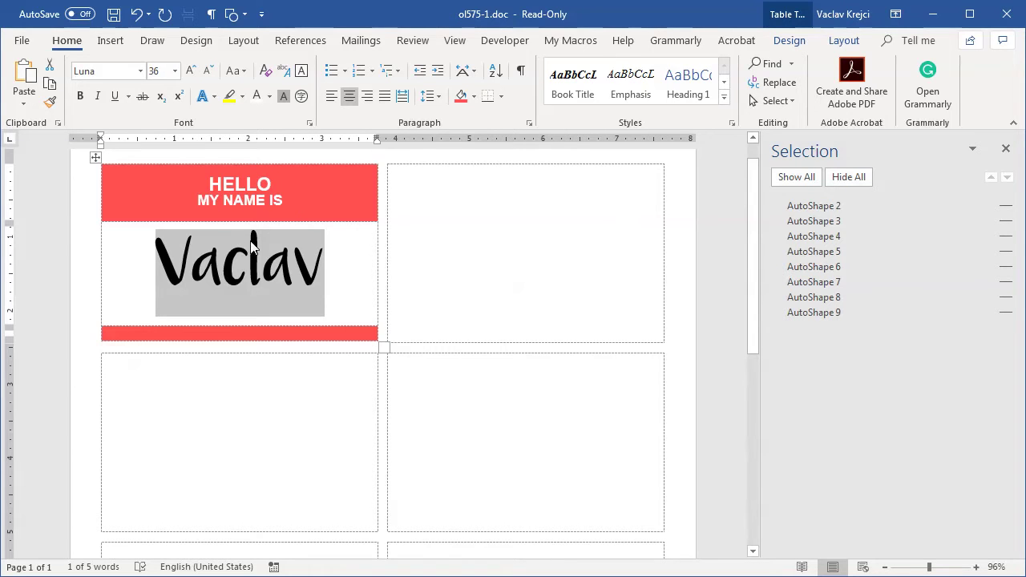
Set the line spacing of the name in the first tag to Single.
{"action": "left_click", "coordinate": [439, 103]}
{"action": "left_click", "coordinate": [473, 232]}
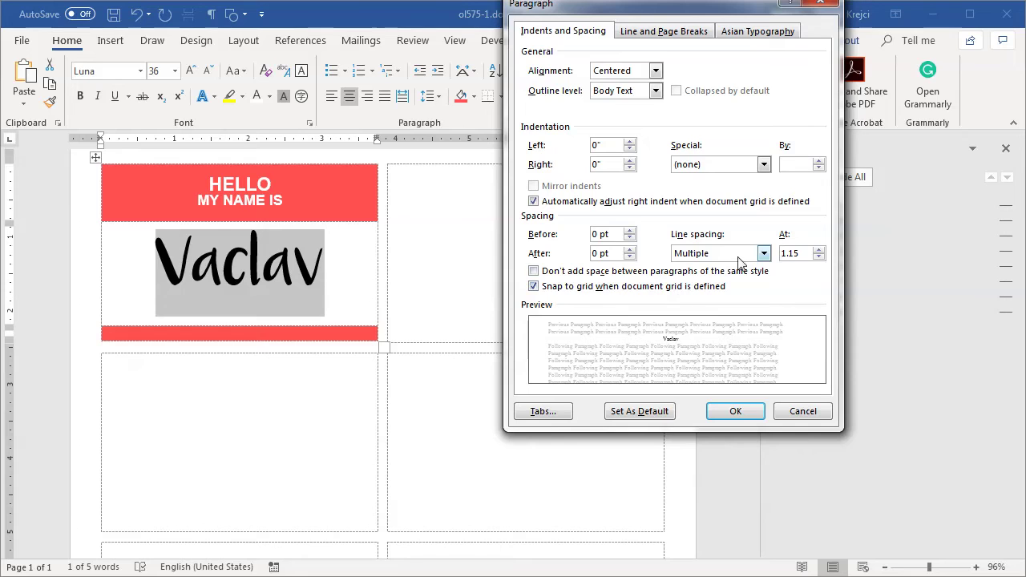
{"action": "left_click", "coordinate": [764, 253]}
{"action": "left_click", "coordinate": [734, 265]}
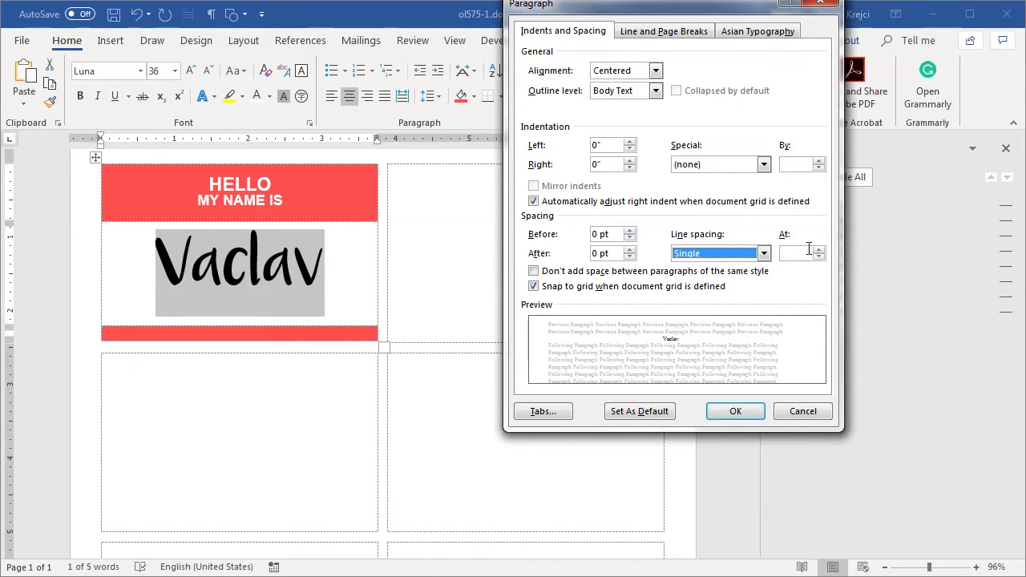
{"action": "left_click", "coordinate": [733, 411]}
{"action": "left_click", "coordinate": [331, 280]}
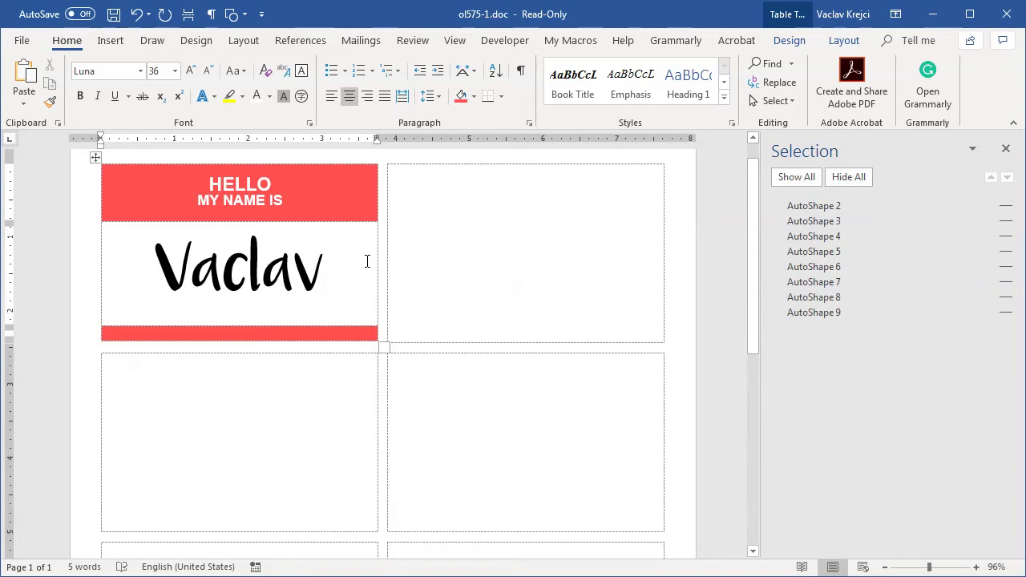
Copy the entire finished tag table and paste it into the empty label beside it in the first row.
{"action": "left_click_drag", "start_coordinate": [324, 280], "coordinate": [332, 317]}
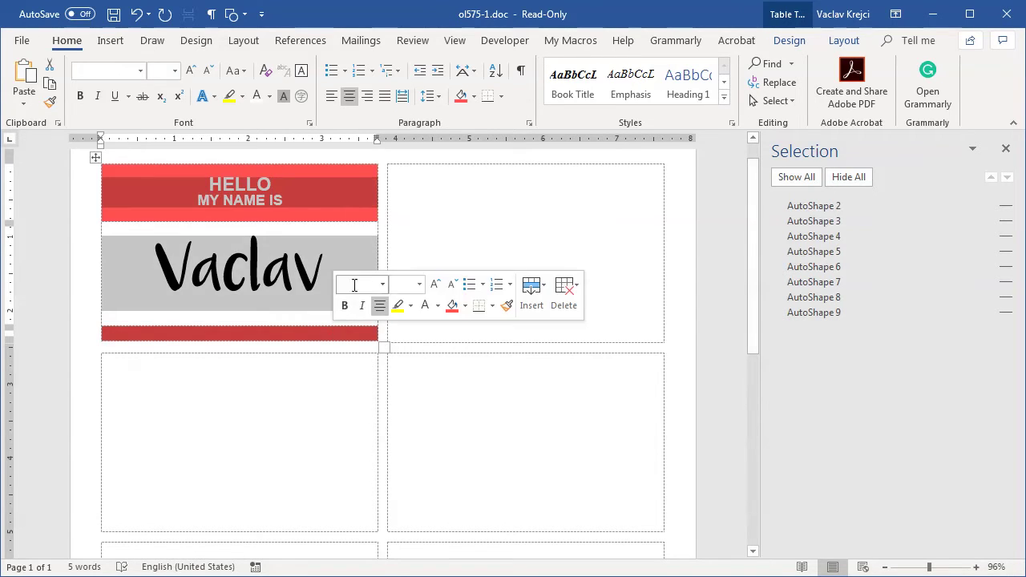
{"action": "left_click", "coordinate": [511, 221]}
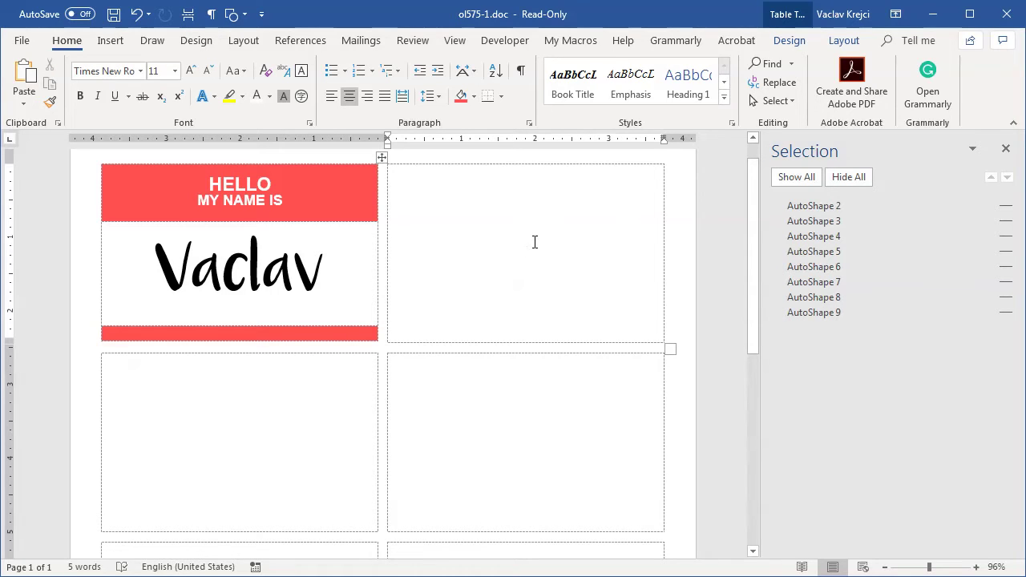
{"action": "left_click", "coordinate": [300, 204]}
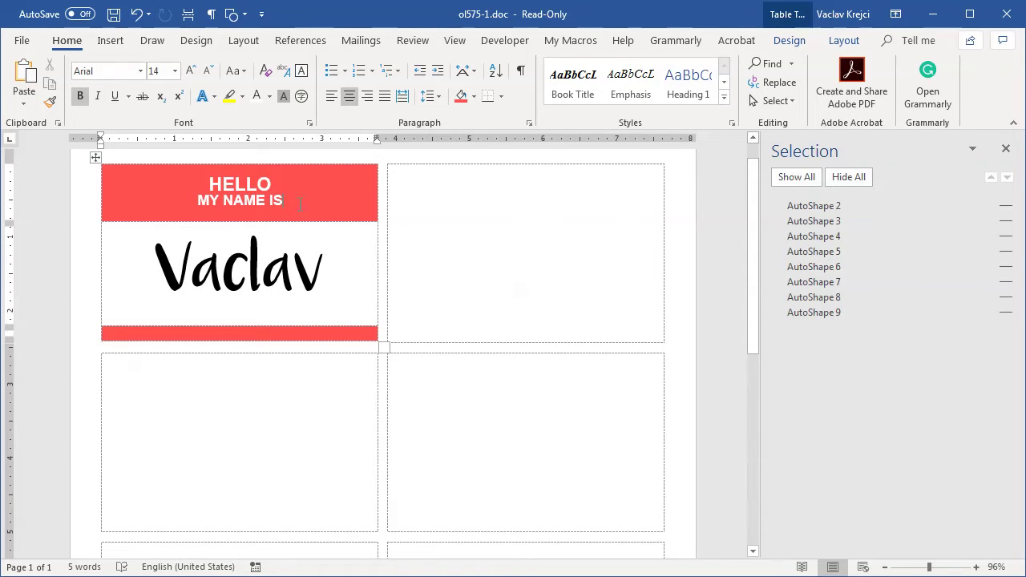
{"action": "left_click", "coordinate": [95, 158]}
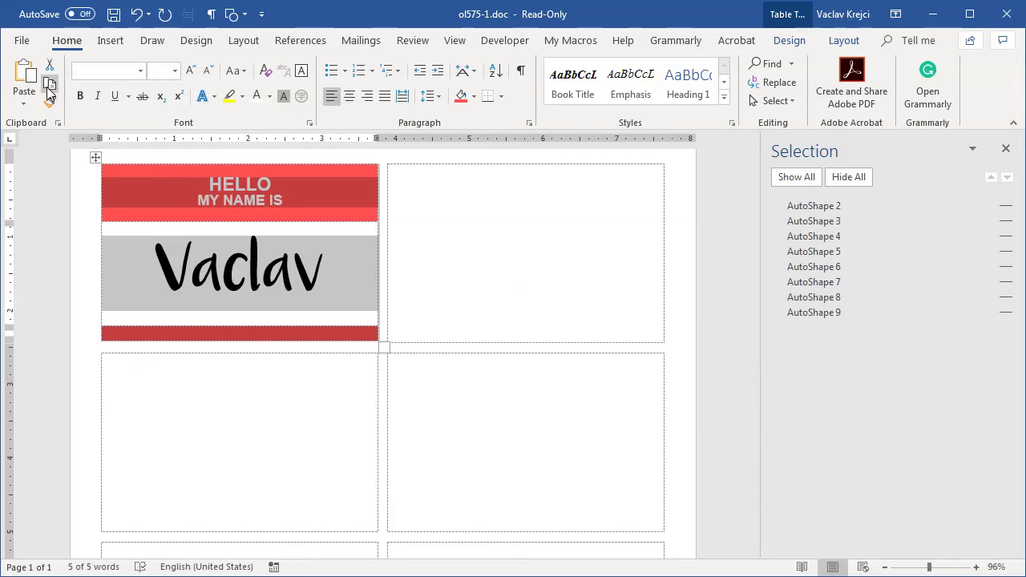
{"action": "left_click", "coordinate": [49, 88]}
{"action": "left_click", "coordinate": [479, 213]}
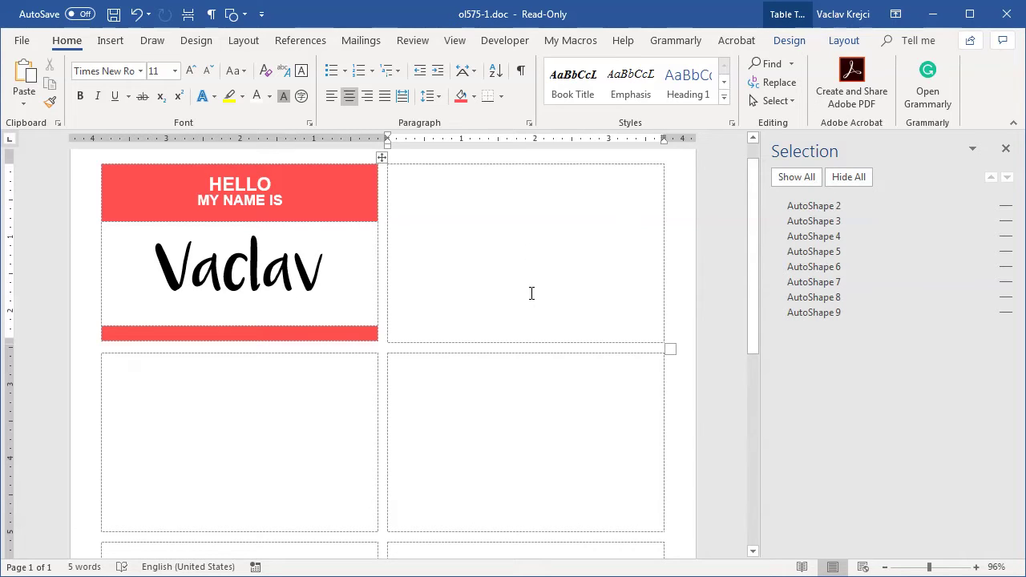
{"action": "left_click", "coordinate": [24, 81]}
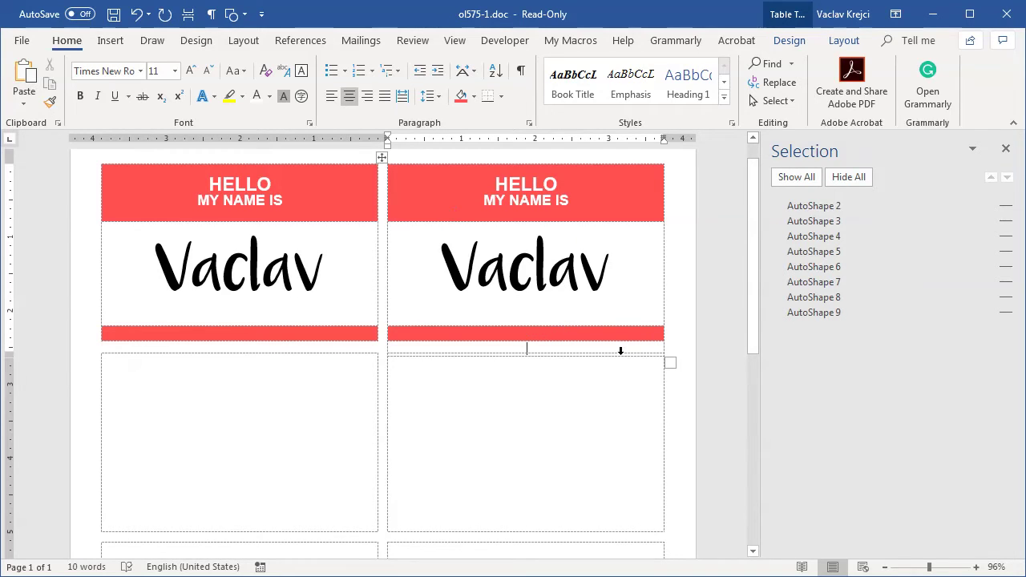
Enter hbhbbh on the extra line below the pasted tag, erase it, and remove the extra line, checking the result at high magnification.
{"action": "type", "text": "hbhbbh"}
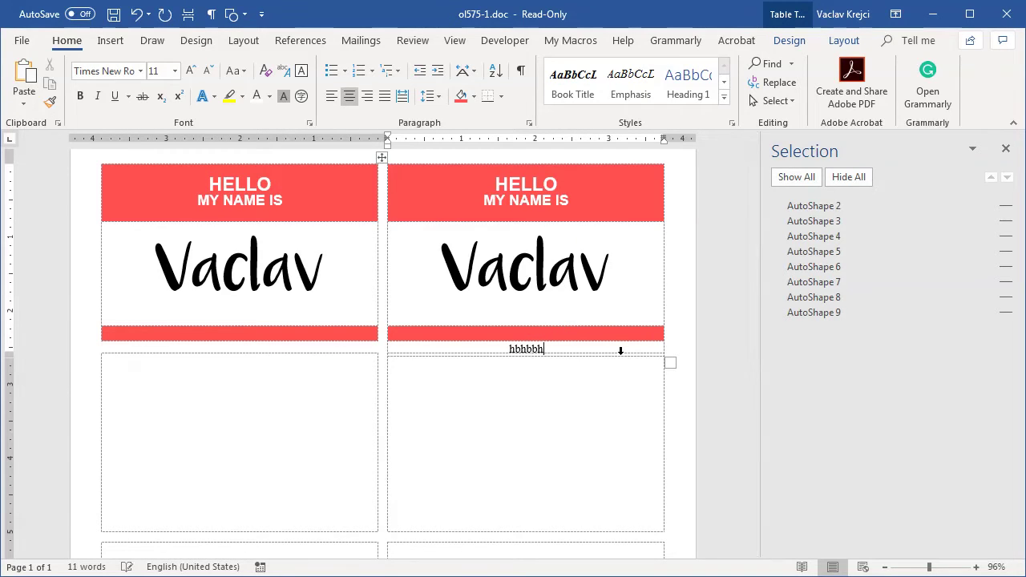
{"action": "key", "text": "BackSpace"}
{"action": "key", "text": "BackSpace"}
{"action": "key", "text": "BackSpace"}
{"action": "key", "text": "BackSpace"}
{"action": "key", "text": "BackSpace"}
{"action": "key", "text": "BackSpace"}
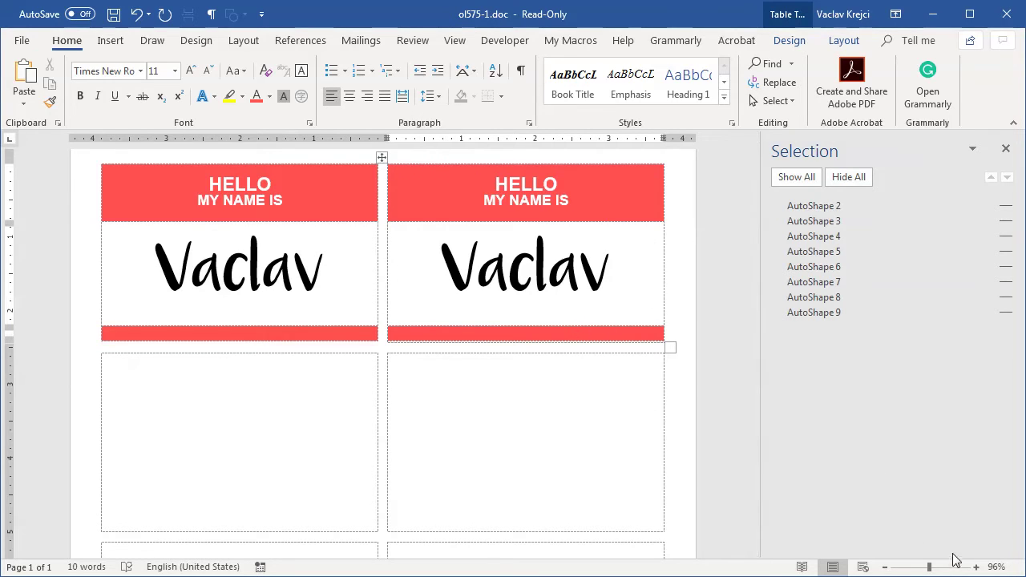
{"action": "scroll", "coordinate": [681, 368], "scroll_direction": "up", "scroll_amount": 10, "text": "ctrl"}
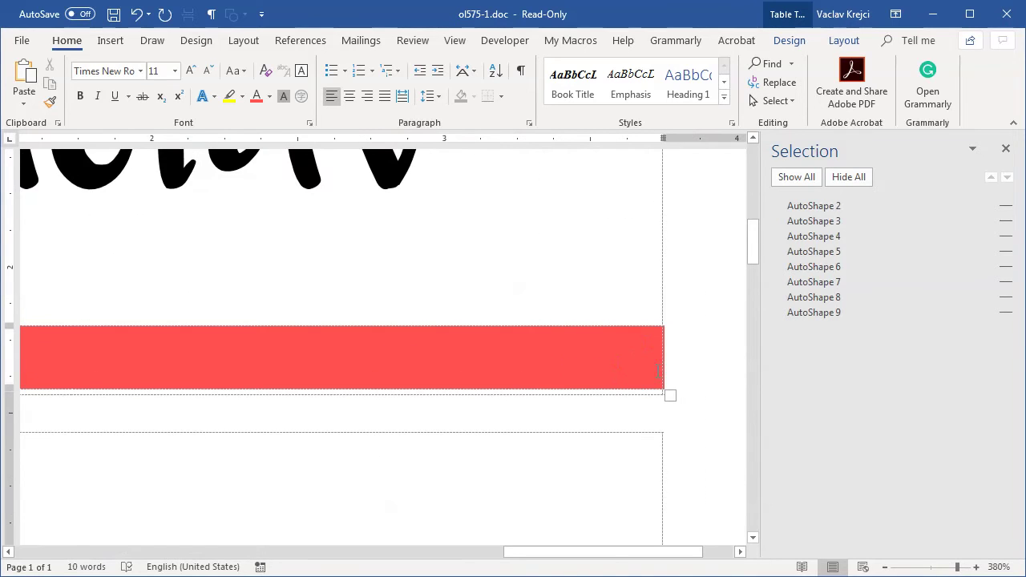
{"action": "left_click", "coordinate": [932, 568]}
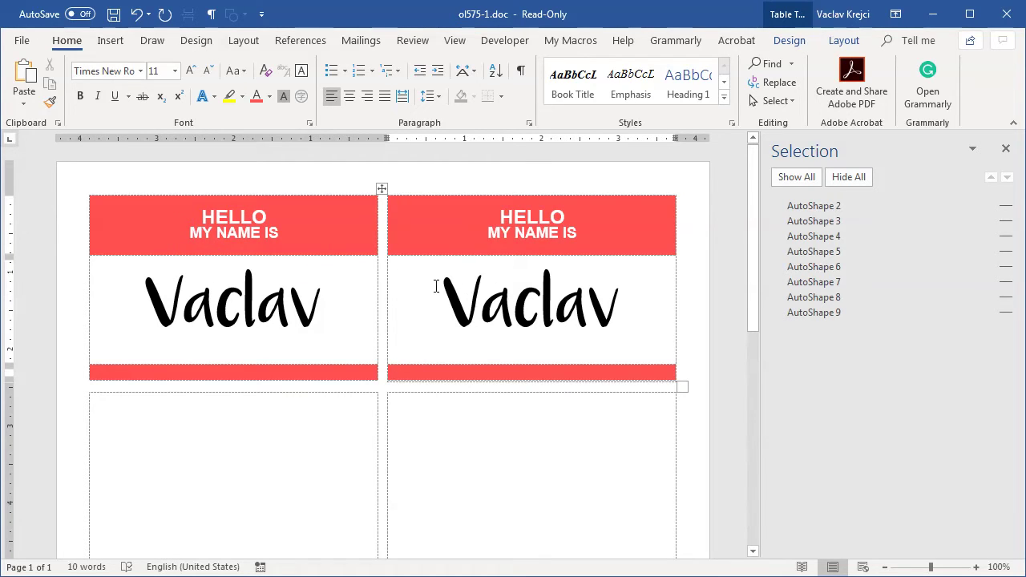
Try deleting the second tag's table and the label table around it, and undo both deletions.
{"action": "left_click", "coordinate": [476, 232]}
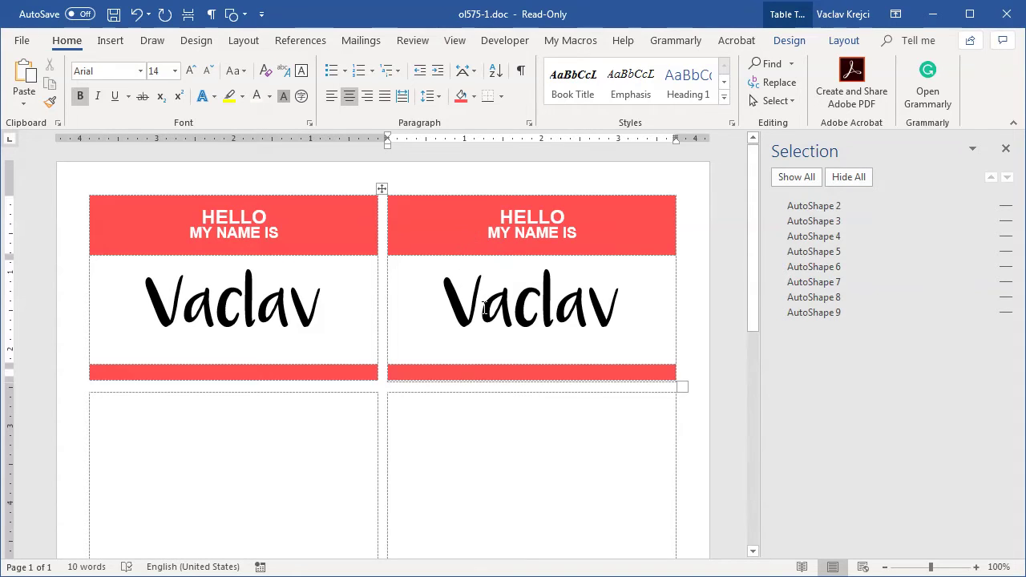
{"action": "left_click", "coordinate": [844, 42]}
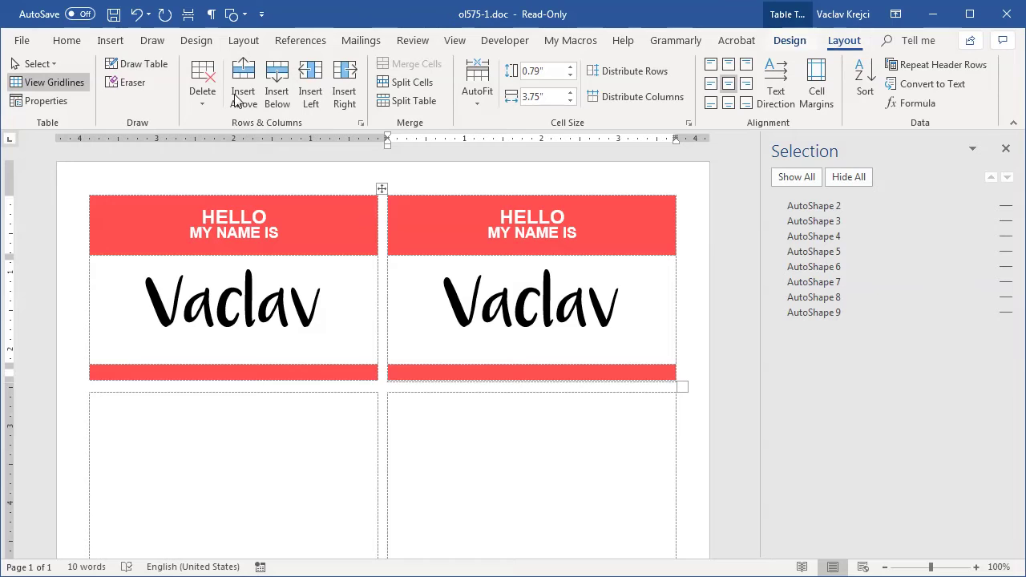
{"action": "left_click", "coordinate": [202, 86]}
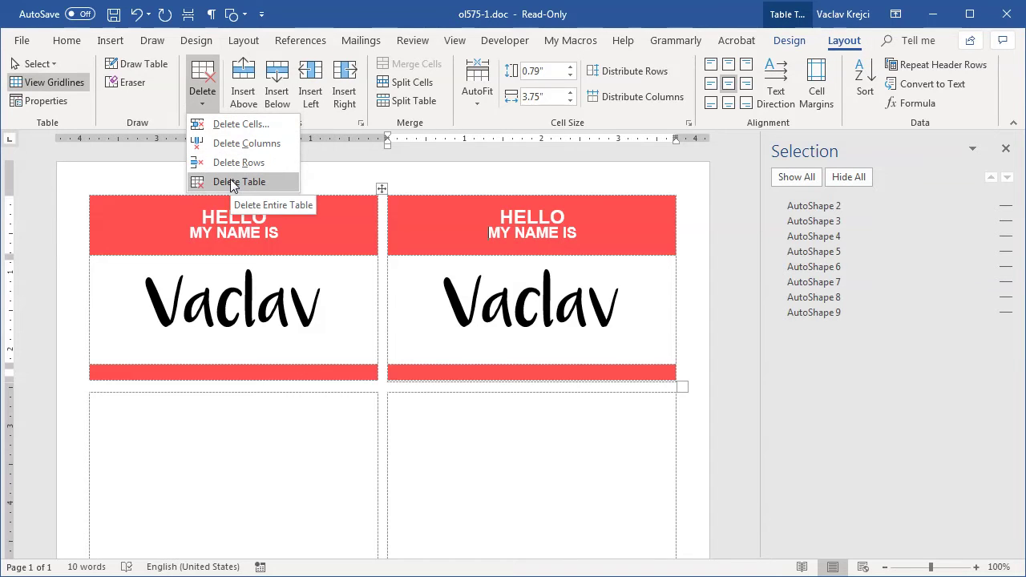
{"action": "left_click", "coordinate": [232, 182]}
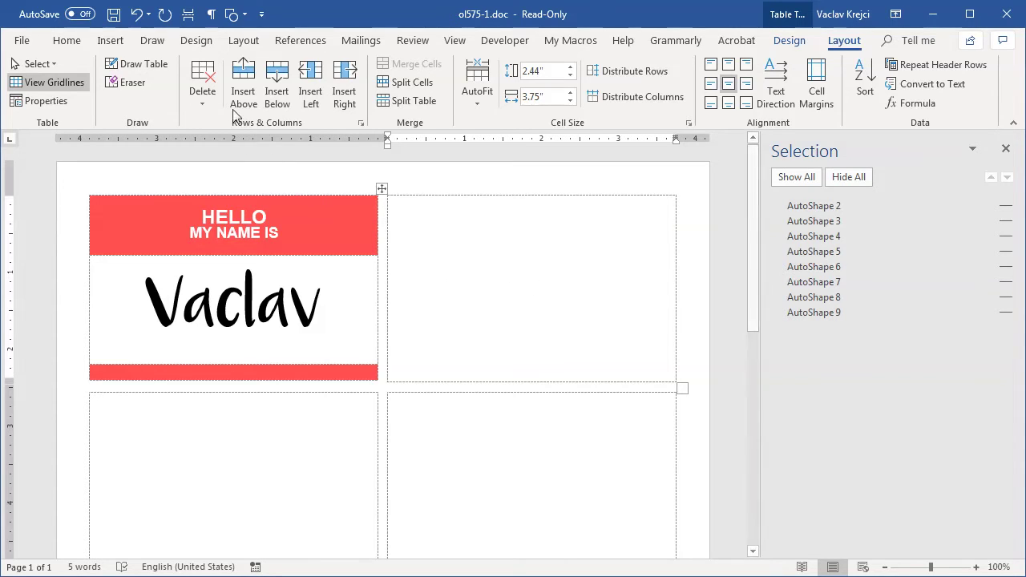
{"action": "left_click", "coordinate": [210, 96]}
{"action": "left_click", "coordinate": [228, 184]}
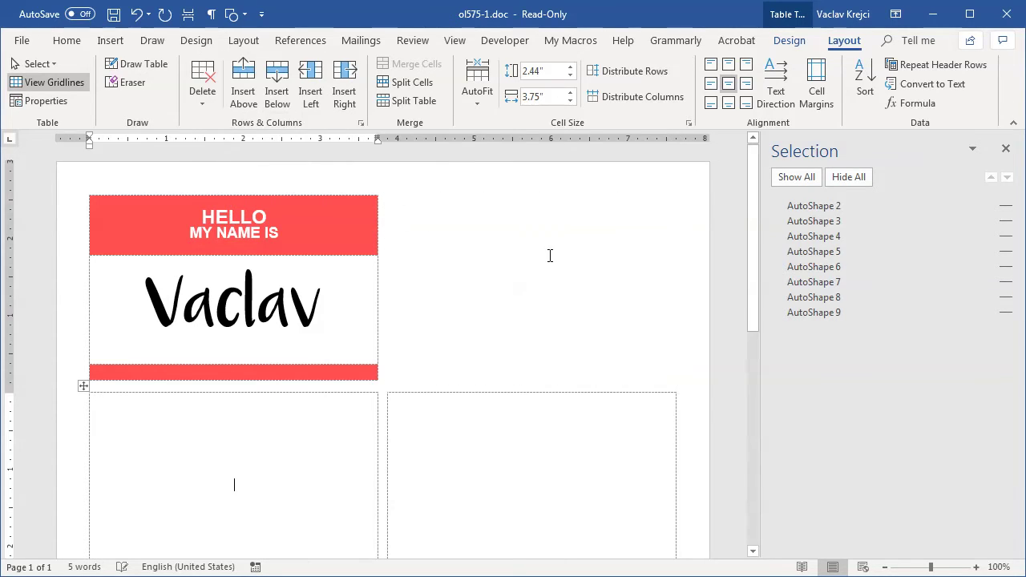
{"action": "left_click", "coordinate": [136, 14]}
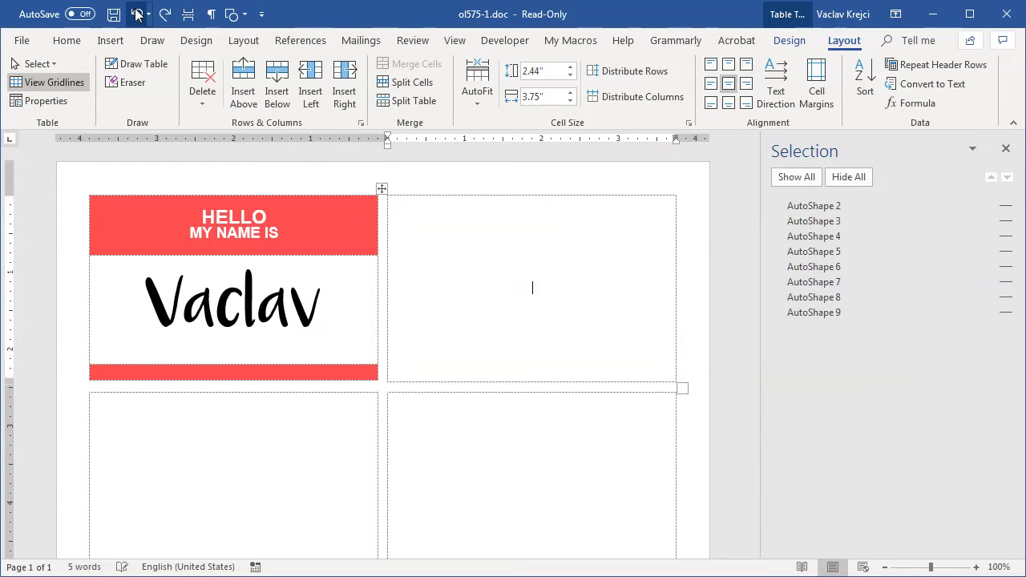
{"action": "left_click", "coordinate": [136, 15]}
Paste the copied tag into both labels of the second row and remove the extra line below it.
{"action": "scroll", "coordinate": [316, 353], "scroll_direction": "down", "scroll_amount": 2}
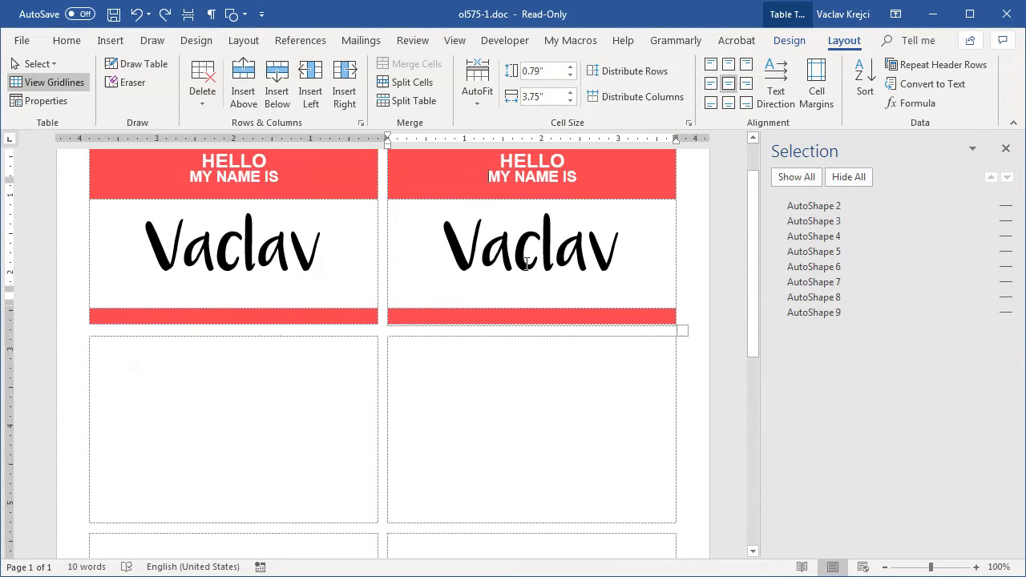
{"action": "left_click", "coordinate": [286, 368]}
{"action": "scroll", "coordinate": [353, 334], "scroll_direction": "down", "scroll_amount": 2}
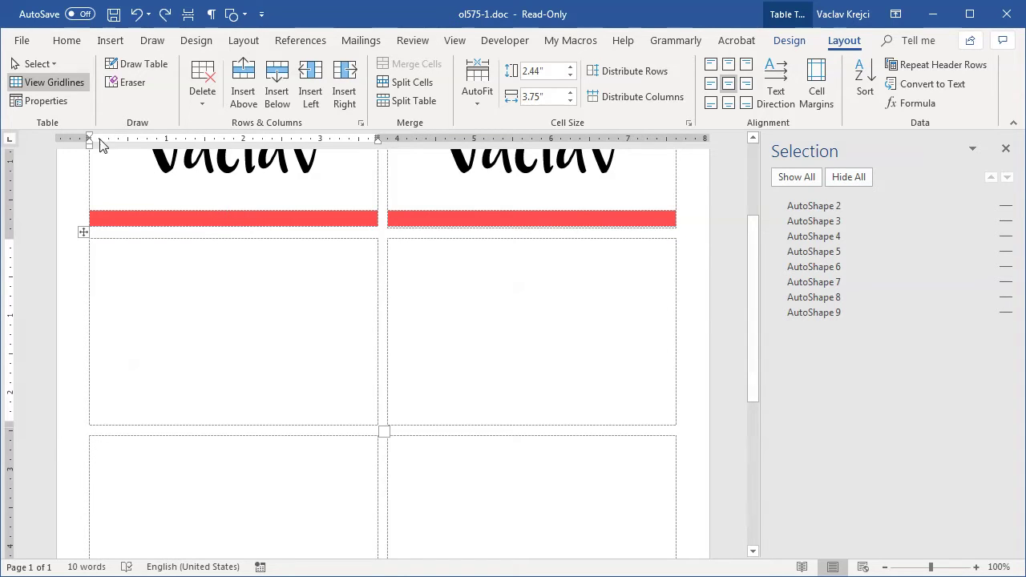
{"action": "left_click", "coordinate": [68, 40]}
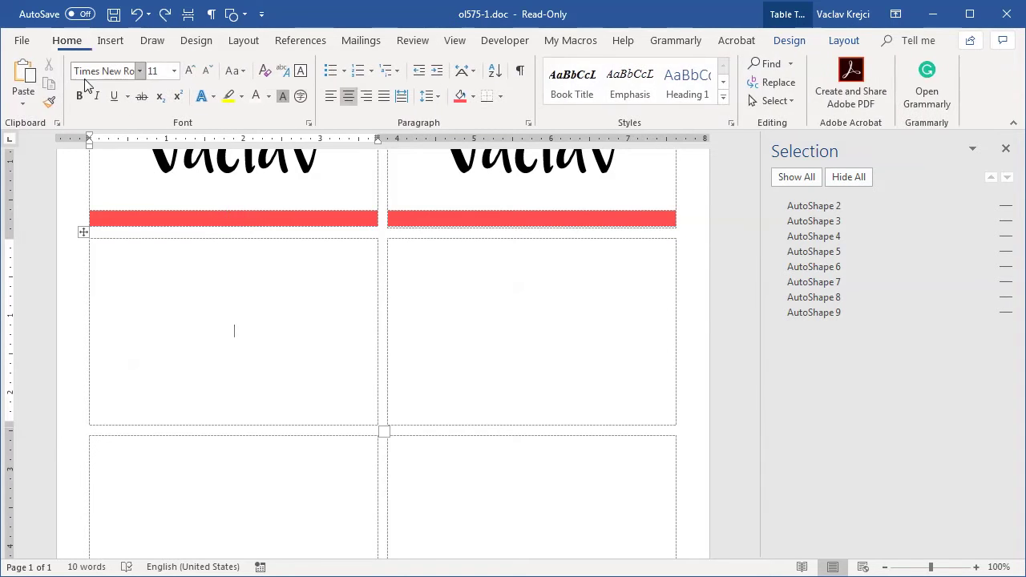
{"action": "left_click", "coordinate": [32, 94]}
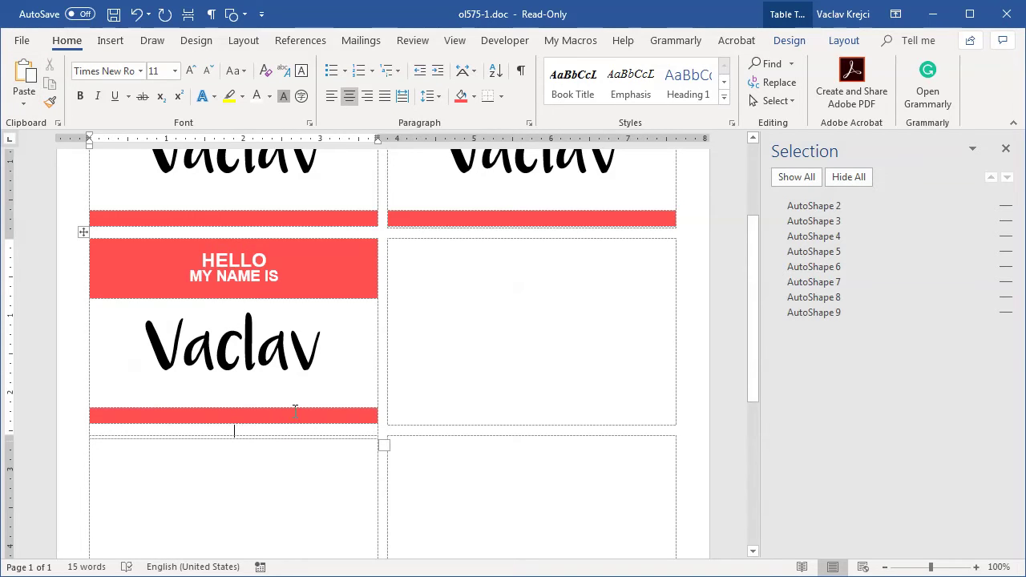
{"action": "key", "text": "BackSpace"}
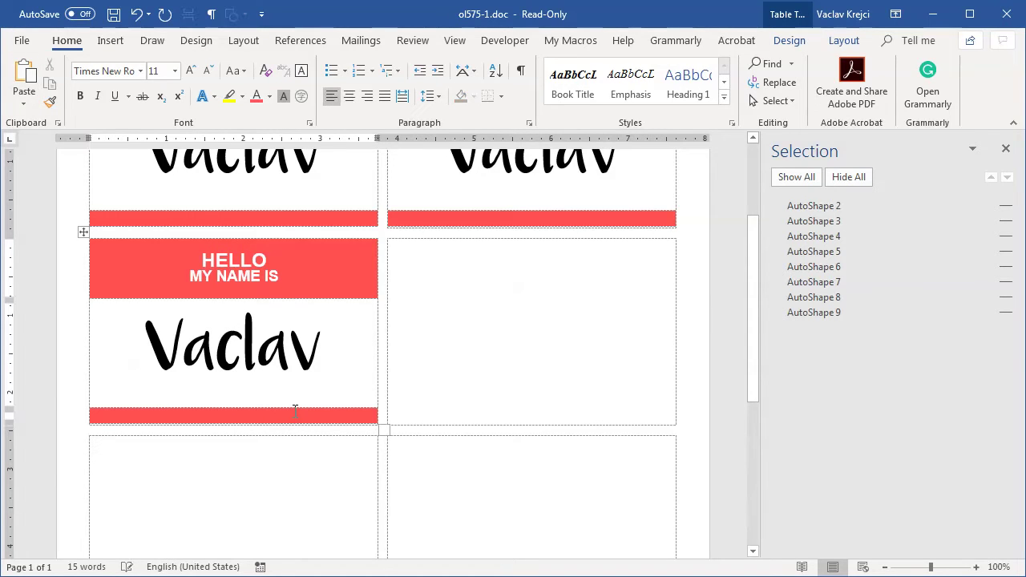
{"action": "left_click", "coordinate": [516, 339]}
{"action": "key", "text": "ctrl+v"}
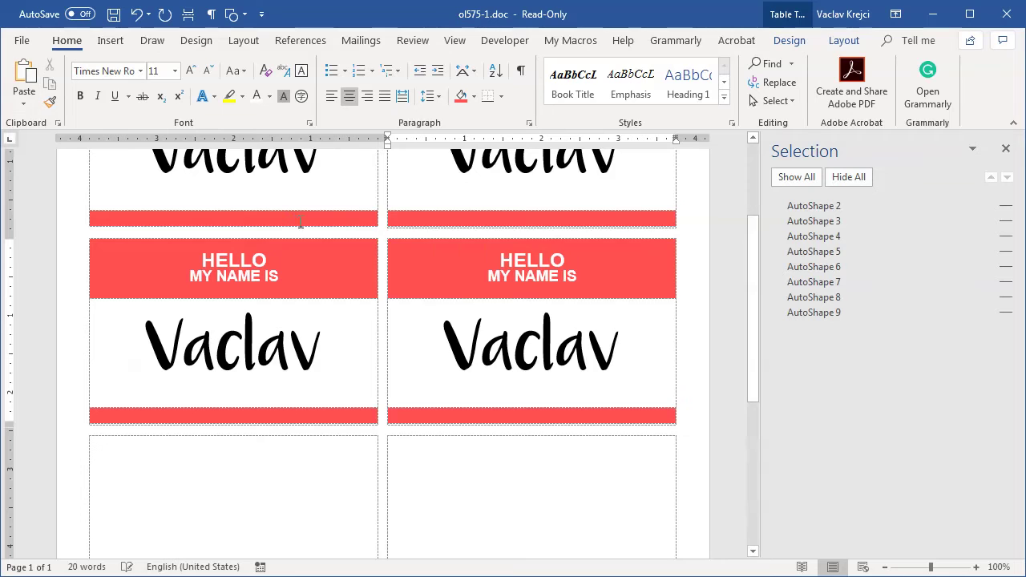
Paste the copied tag into both labels of the third row.
{"action": "scroll", "coordinate": [429, 310], "scroll_direction": "down", "scroll_amount": 1}
{"action": "key", "text": "ctrl+z"}
{"action": "key", "text": "ctrl+z"}
{"action": "key", "text": "ctrl+z"}
{"action": "key", "text": "ctrl+z"}
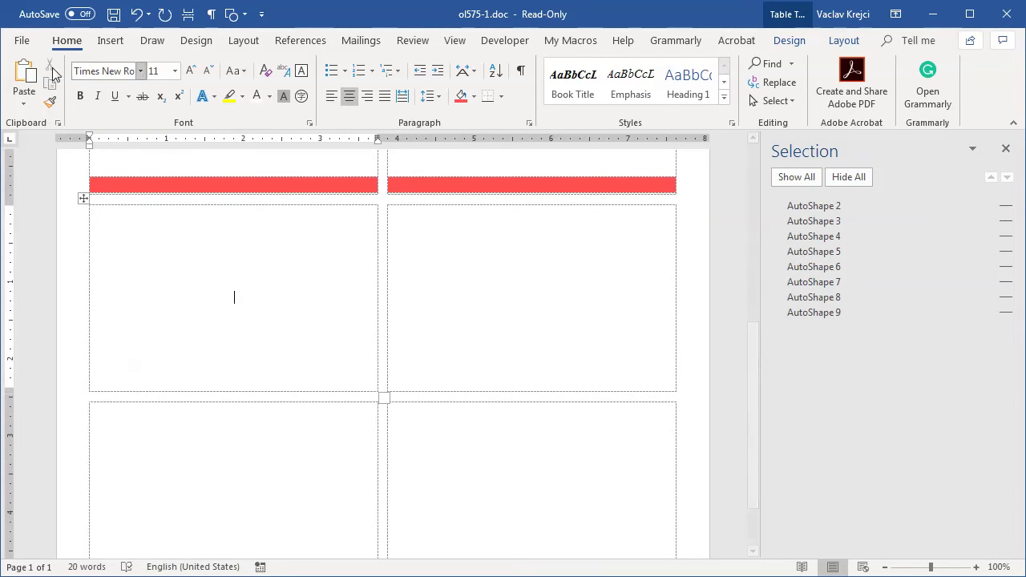
{"action": "left_click", "coordinate": [24, 80]}
{"action": "left_click", "coordinate": [433, 312]}
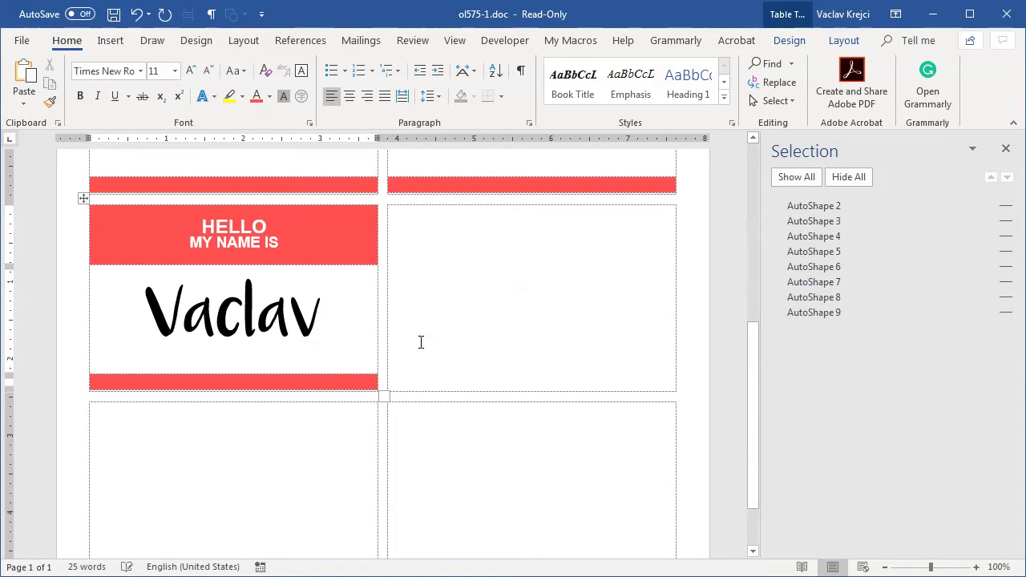
{"action": "left_click", "coordinate": [531, 327]}
{"action": "left_click", "coordinate": [24, 80]}
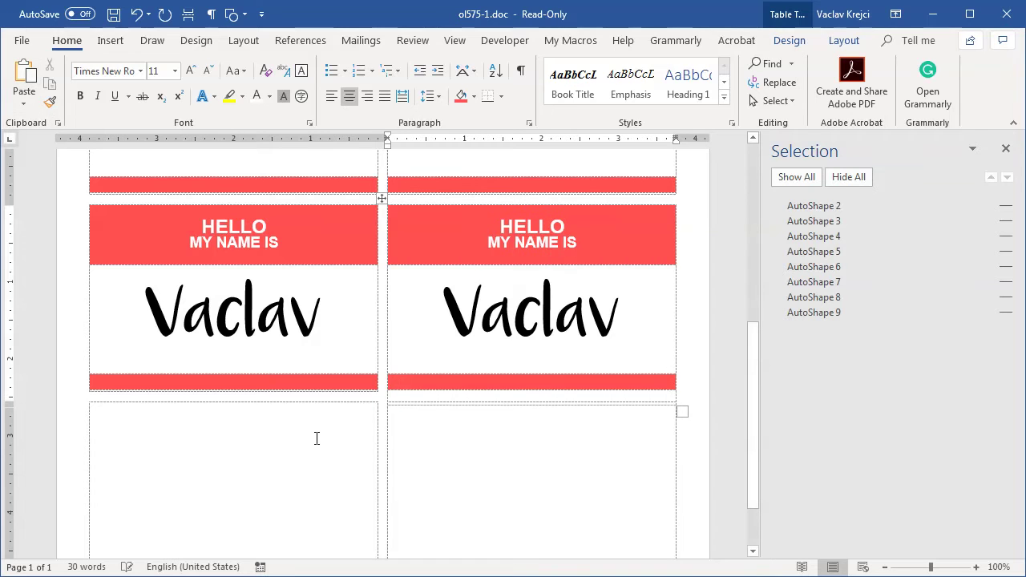
Paste the copied tag into both labels of the fourth row and remove the extra line below it.
{"action": "left_click", "coordinate": [240, 457]}
{"action": "scroll", "coordinate": [236, 441], "scroll_direction": "down", "scroll_amount": 1}
{"action": "left_click", "coordinate": [24, 80]}
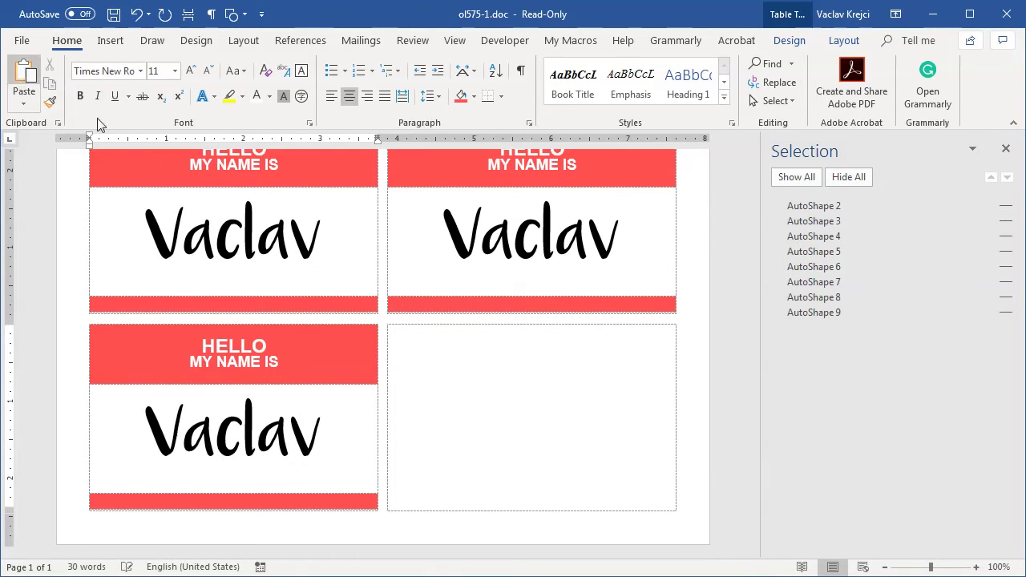
{"action": "left_click", "coordinate": [458, 339]}
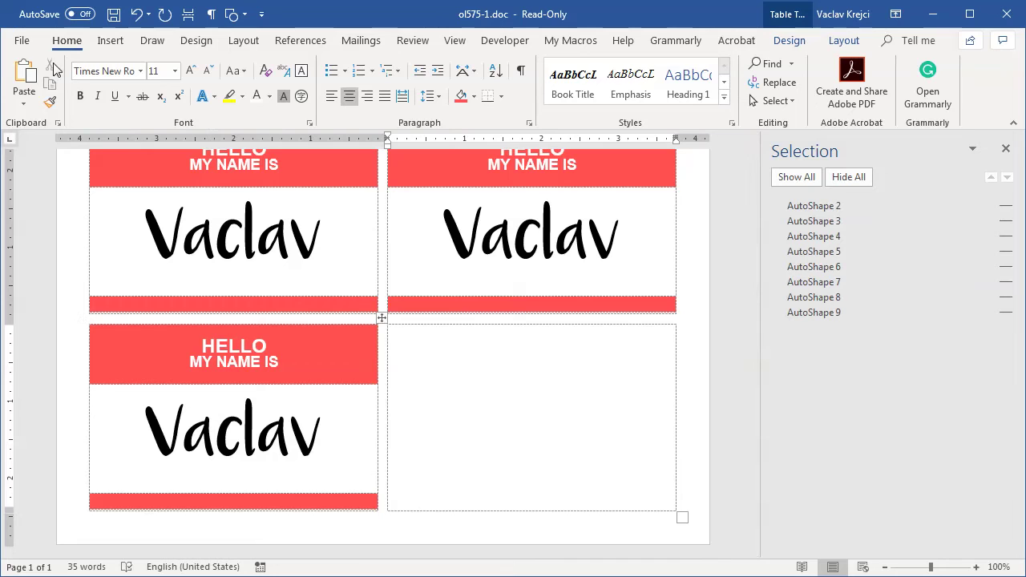
{"action": "left_click", "coordinate": [24, 76]}
{"action": "key", "text": "BackSpace"}
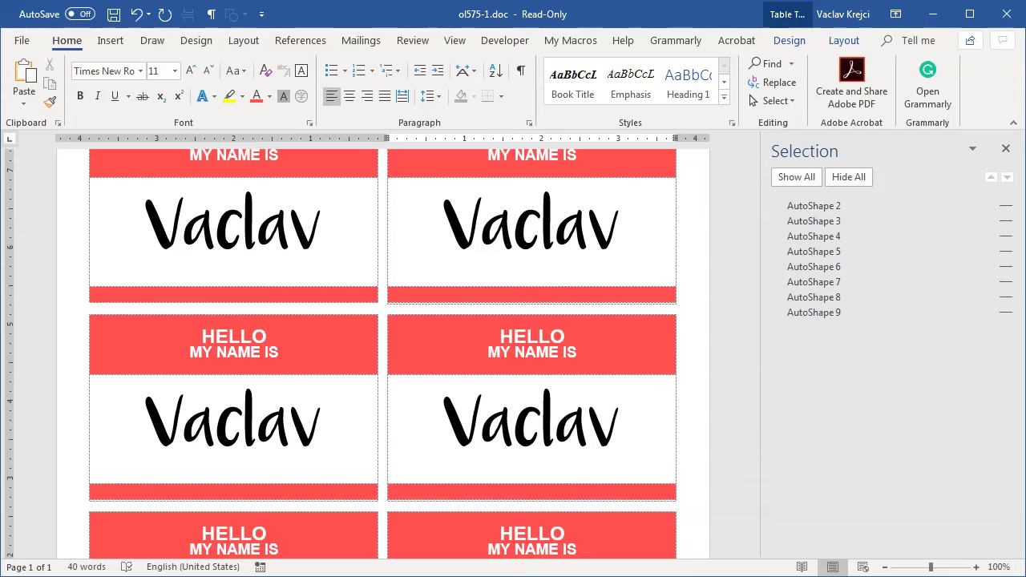
Make all eight hidden label outlines, AutoShape 2 through AutoShape 9, visible again.
{"action": "left_click", "coordinate": [842, 298]}
{"action": "left_click", "coordinate": [848, 309]}
{"action": "left_click", "coordinate": [847, 282]}
{"action": "left_click", "coordinate": [848, 267]}
{"action": "left_click", "coordinate": [849, 251]}
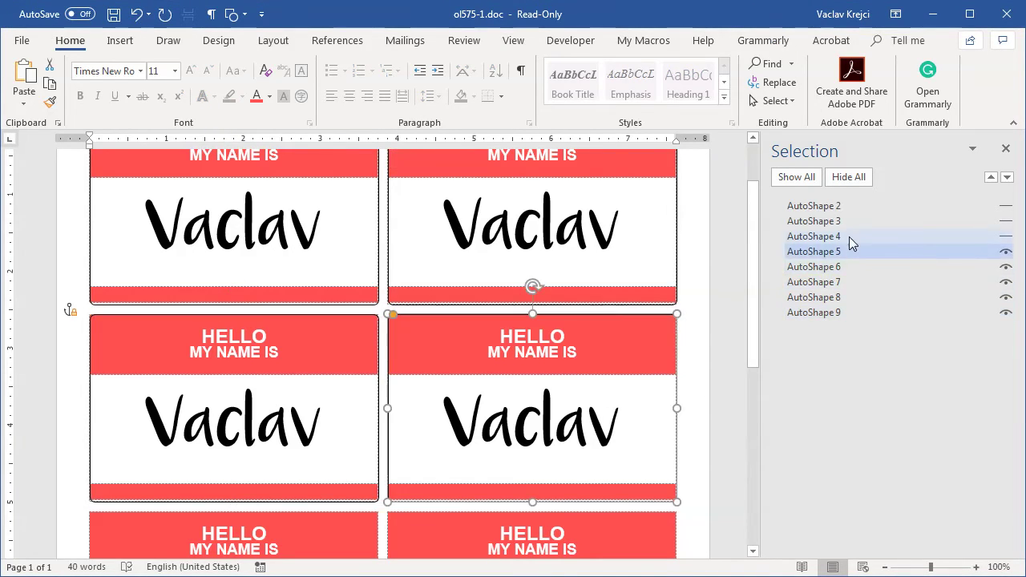
{"action": "left_click", "coordinate": [849, 236]}
{"action": "left_click", "coordinate": [851, 220]}
{"action": "left_click", "coordinate": [850, 206]}
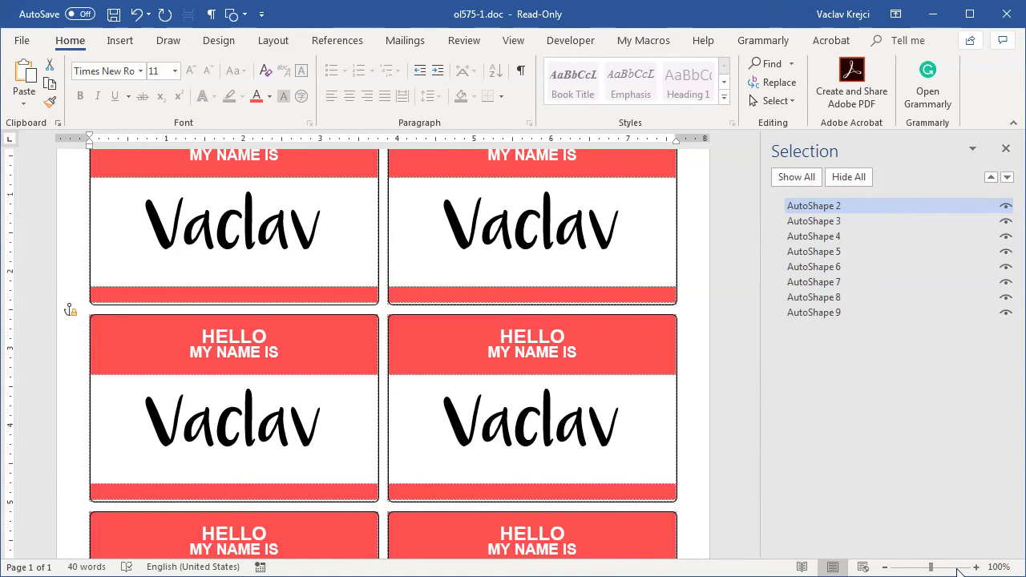
Hide AutoShape 9 and extend the first tag's lower red band slightly downward to close the gap above the label outline.
{"action": "scroll", "coordinate": [584, 384], "scroll_direction": "up", "scroll_amount": 20, "text": "ctrl"}
{"action": "scroll", "coordinate": [433, 360], "scroll_direction": "up", "scroll_amount": 3}
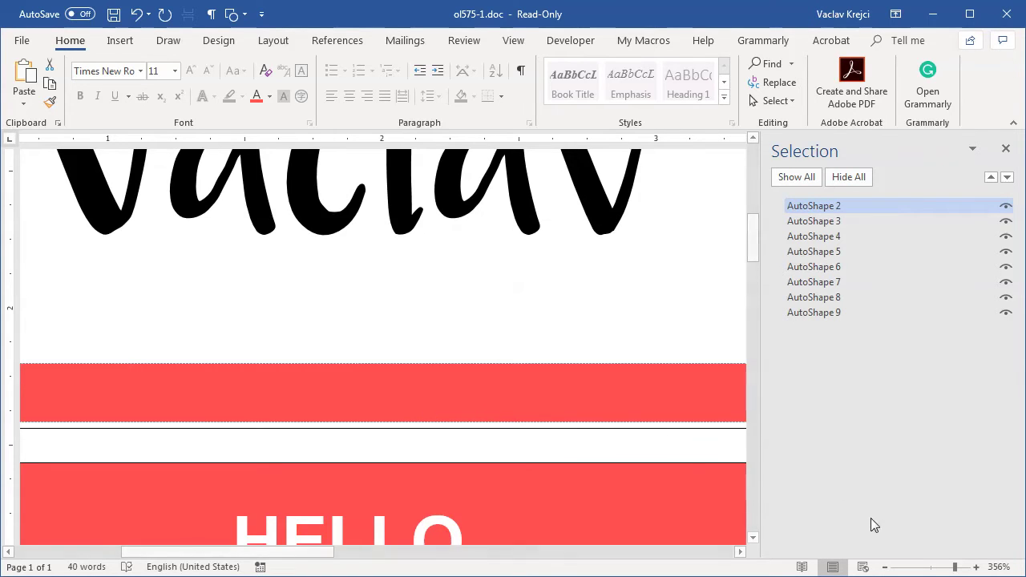
{"action": "left_click", "coordinate": [930, 568]}
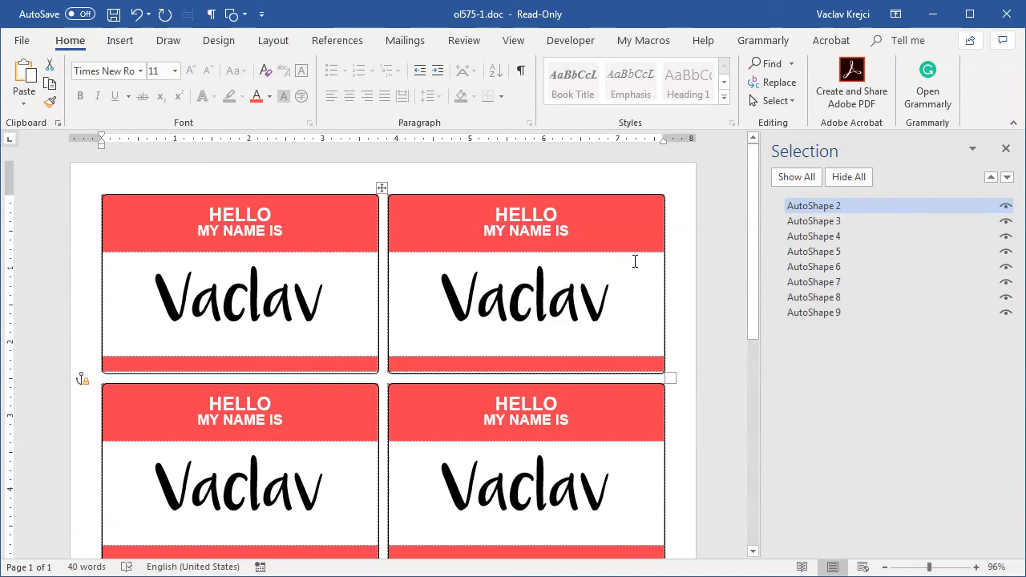
{"action": "scroll", "coordinate": [681, 276], "scroll_direction": "down", "scroll_amount": 3}
{"action": "scroll", "coordinate": [671, 286], "scroll_direction": "up", "scroll_amount": 3}
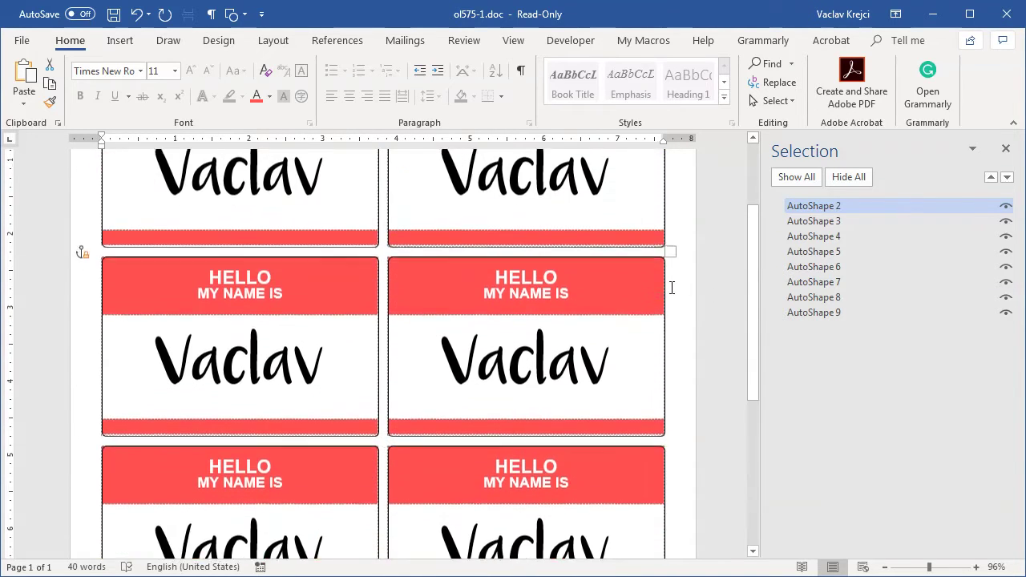
{"action": "left_click", "coordinate": [942, 319]}
{"action": "left_click", "coordinate": [1006, 312]}
{"action": "left_click", "coordinate": [300, 348]}
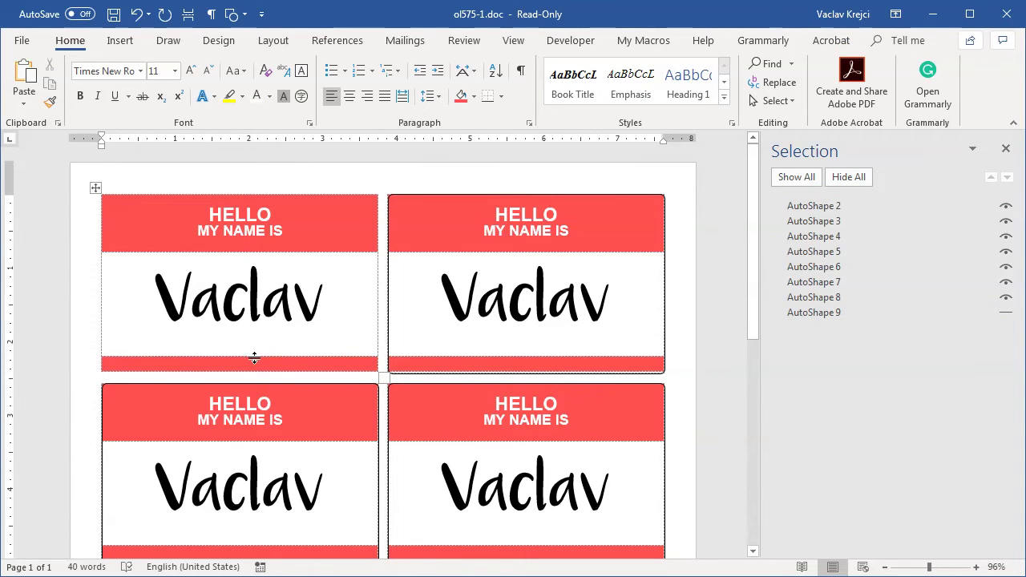
{"action": "left_click_drag", "start_coordinate": [254, 357], "coordinate": [245, 372]}
{"action": "left_click", "coordinate": [137, 14]}
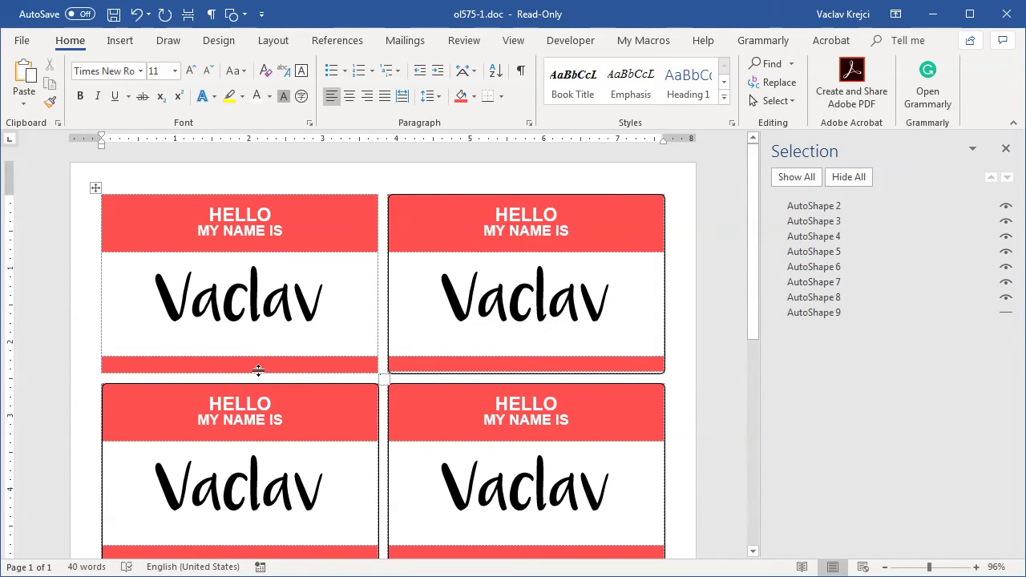
Try stretching the first tag's lower band over the label below, undo that, and show AutoShape 9 again.
{"action": "mouse_move", "coordinate": [256, 372]}
{"action": "left_mouse_down"}
{"action": "mouse_move", "coordinate": [264, 382]}
{"action": "mouse_move", "coordinate": [273, 344]}
{"action": "mouse_move", "coordinate": [273, 442]}
{"action": "mouse_move", "coordinate": [265, 348]}
{"action": "mouse_move", "coordinate": [265, 383]}
{"action": "left_mouse_up"}
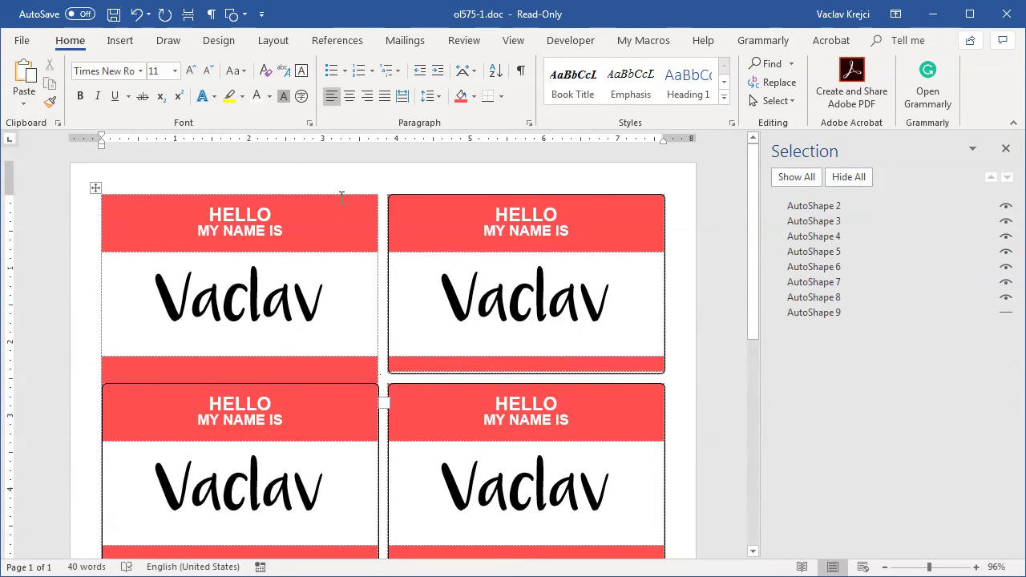
{"action": "left_click", "coordinate": [137, 14]}
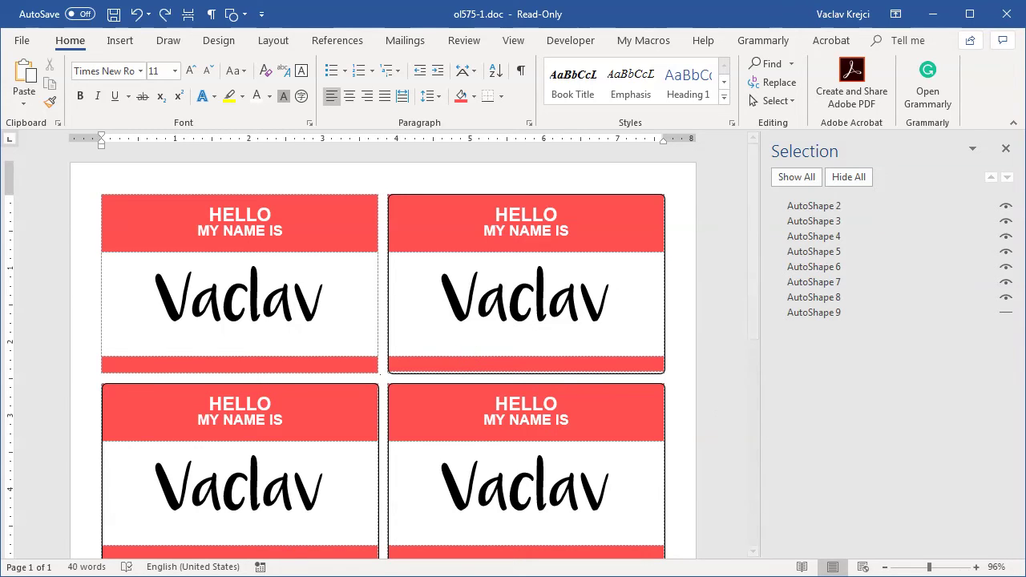
{"action": "left_click", "coordinate": [814, 315]}
{"action": "left_click", "coordinate": [829, 316]}
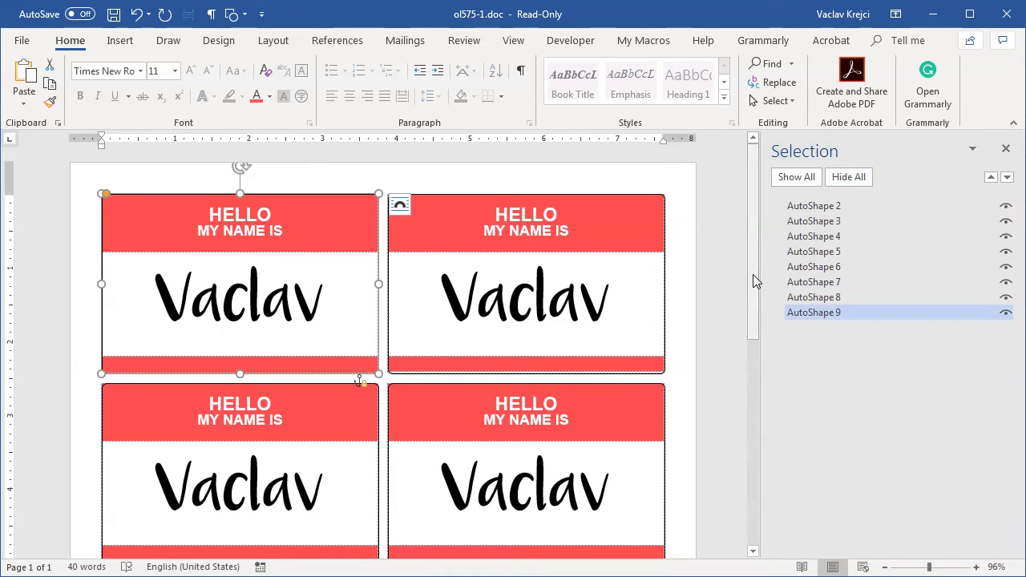
{"action": "left_click_drag", "start_coordinate": [753, 274], "coordinate": [742, 251]}
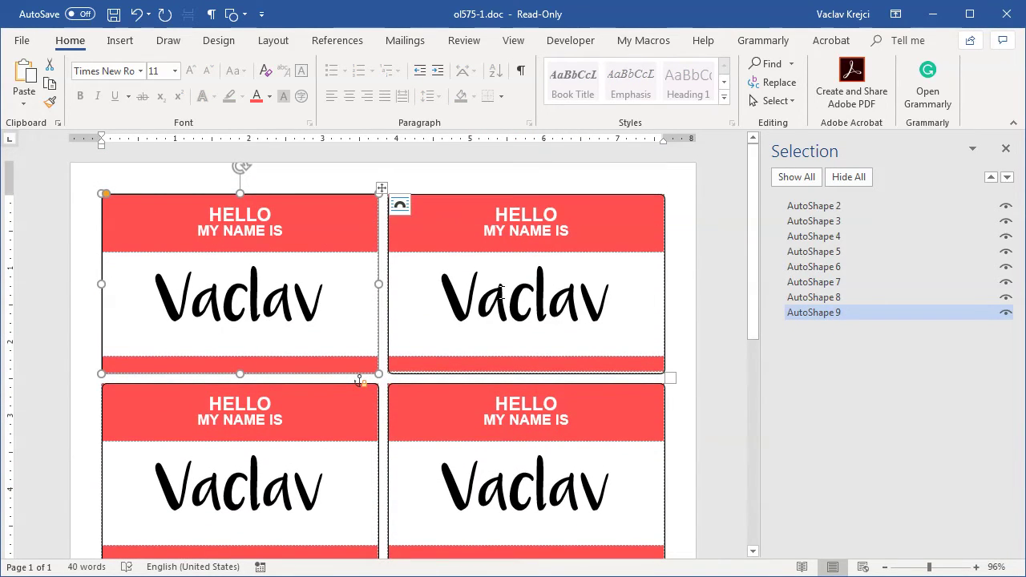
{"action": "left_click", "coordinate": [454, 303]}
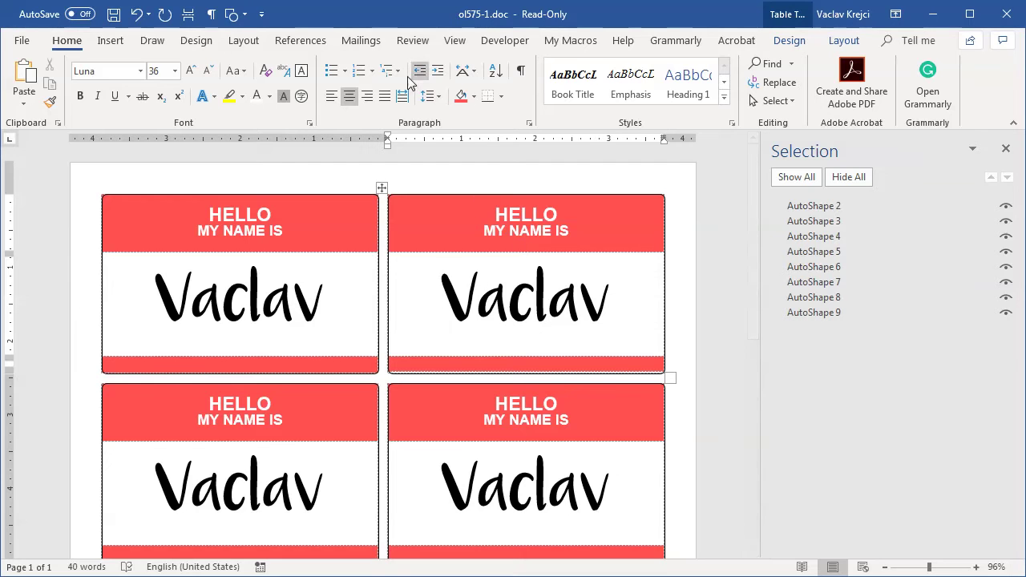
Start a new mail merge recipient list and enter dgdfg, gfdfg and gfdg as the first names of three entries.
{"action": "left_click", "coordinate": [368, 41]}
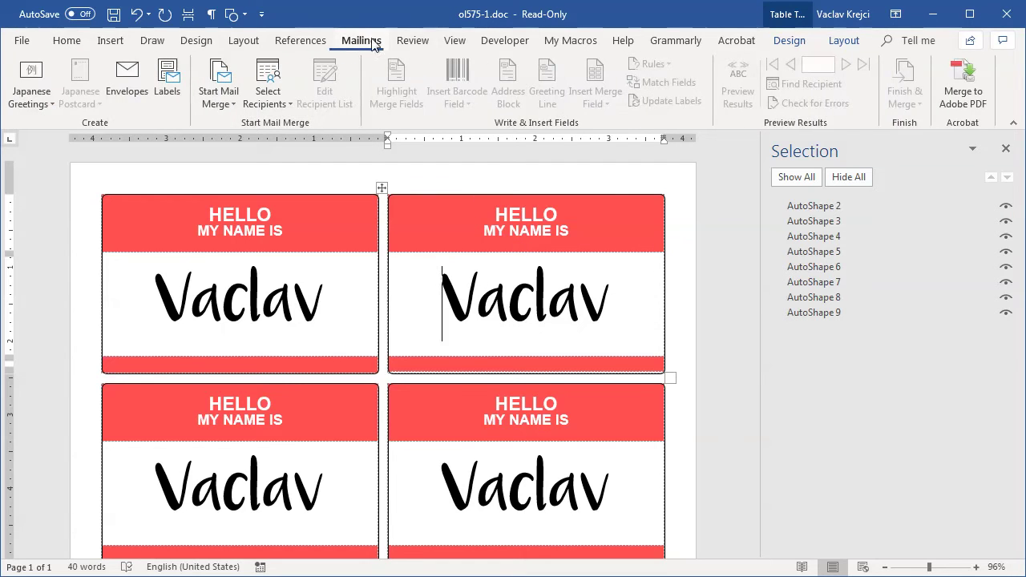
{"action": "left_click", "coordinate": [167, 294]}
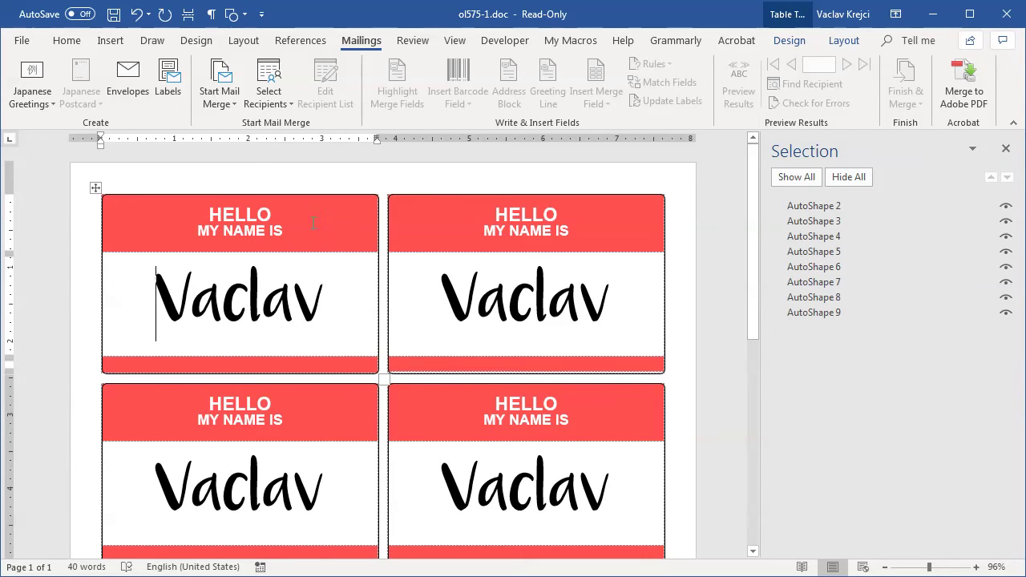
{"action": "left_click", "coordinate": [274, 110]}
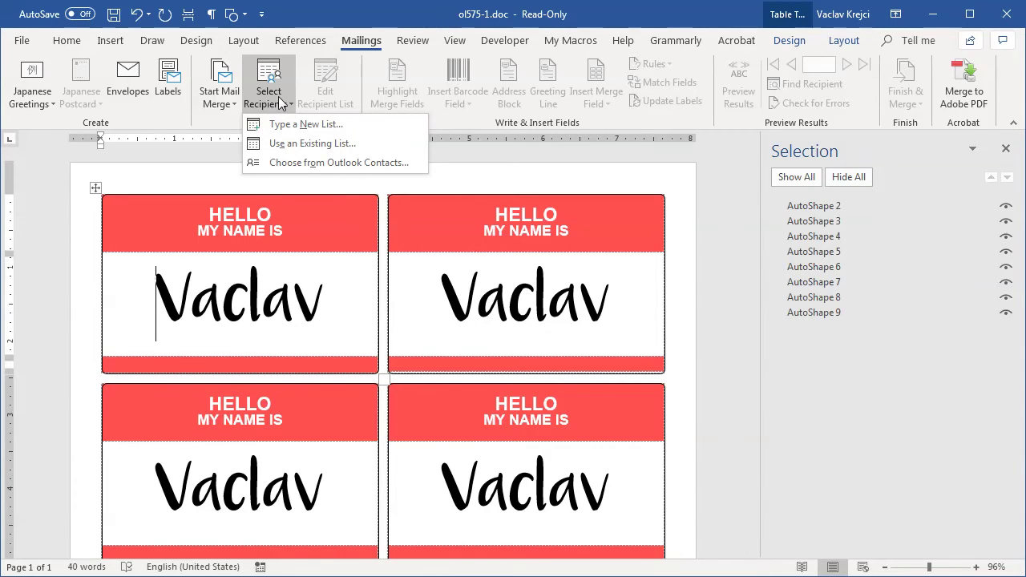
{"action": "left_click", "coordinate": [283, 125]}
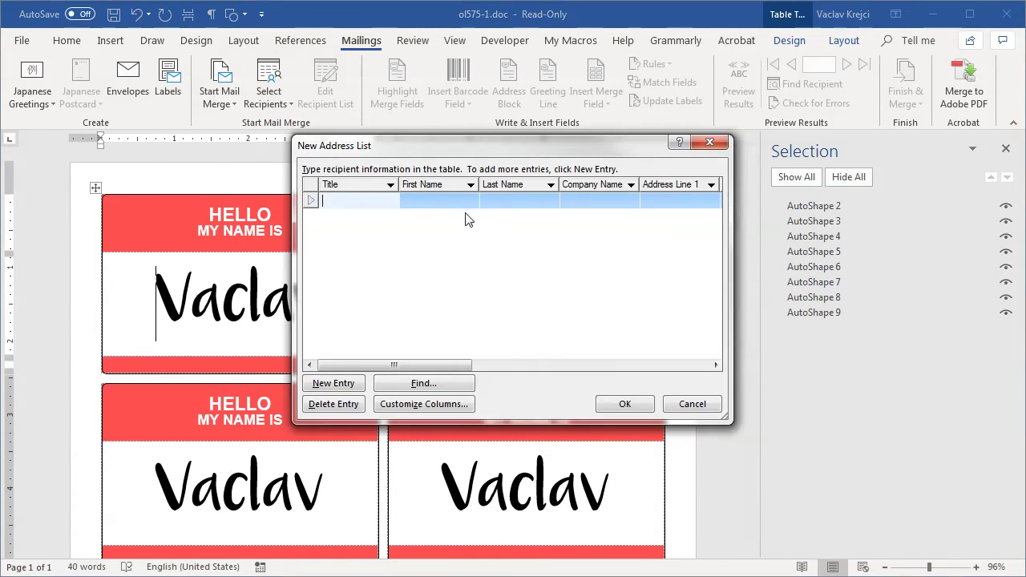
{"action": "key", "text": "Tab"}
{"action": "type", "text": "dgdfg"}
{"action": "left_click", "coordinate": [348, 385]}
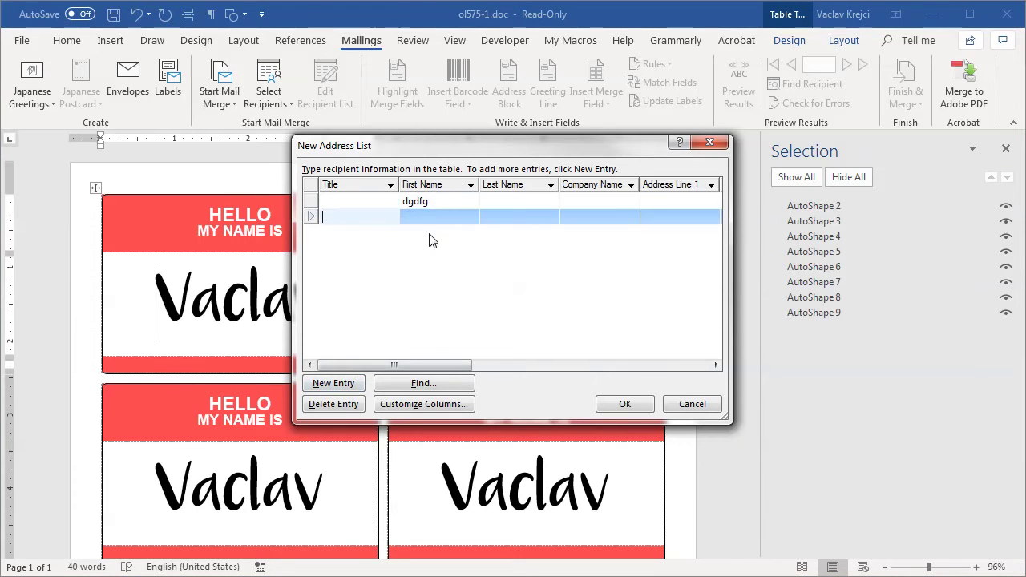
{"action": "key", "text": "Tab"}
{"action": "type", "text": "gfdfg"}
{"action": "left_click", "coordinate": [333, 383]}
{"action": "key", "text": "Tab"}
{"action": "type", "text": "gfd"}
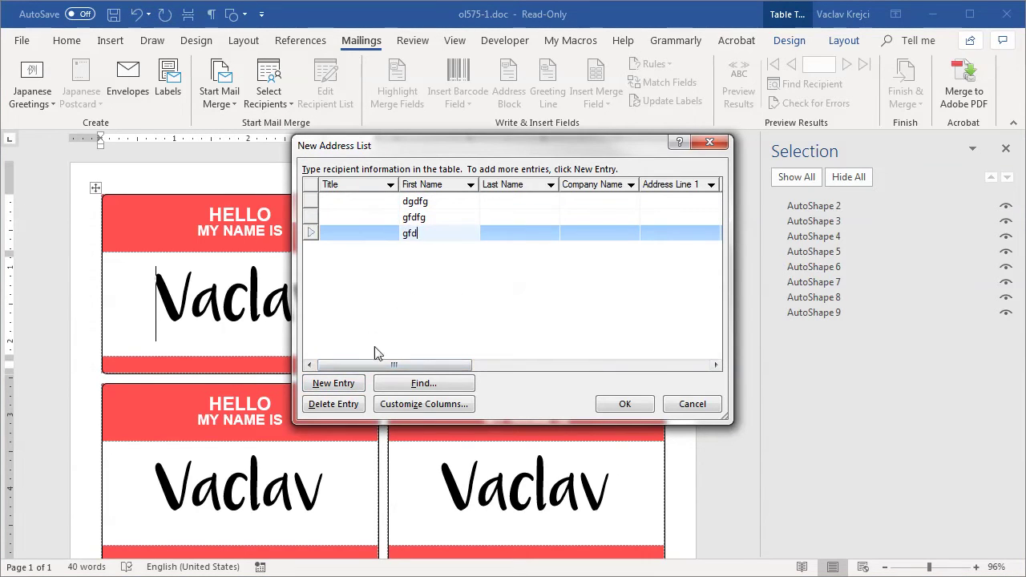
{"action": "type", "text": "g"}
Add three more entries to the recipient list with the first names gfdg, gfddf and gfd.
{"action": "left_click", "coordinate": [333, 383]}
{"action": "key", "text": "Tab"}
{"action": "type", "text": "gfdg"}
{"action": "left_click", "coordinate": [334, 384]}
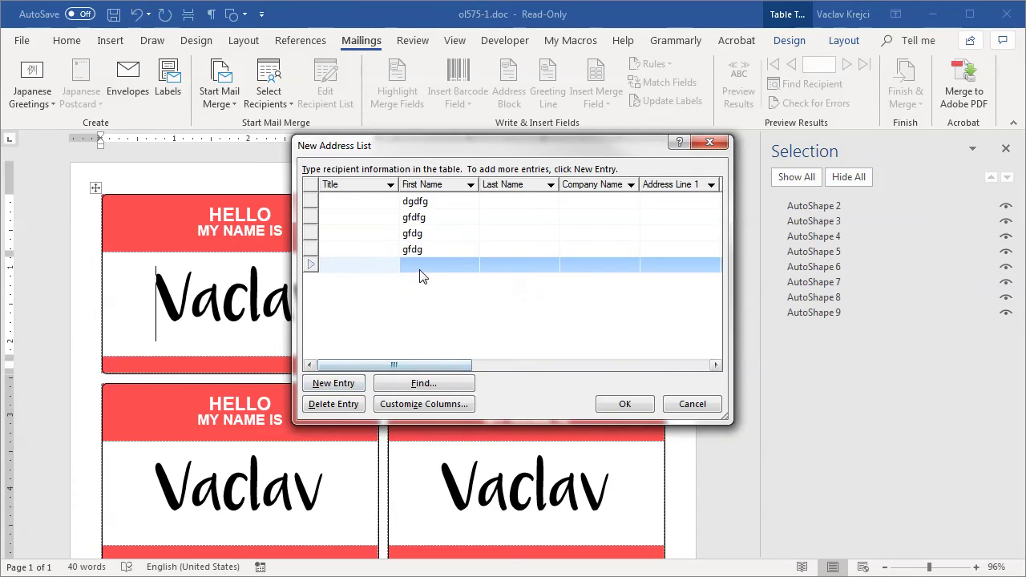
{"action": "key", "text": "Tab"}
{"action": "type", "text": "gfddf"}
{"action": "left_click", "coordinate": [333, 383]}
{"action": "key", "text": "Tab"}
{"action": "type", "text": "gfd"}
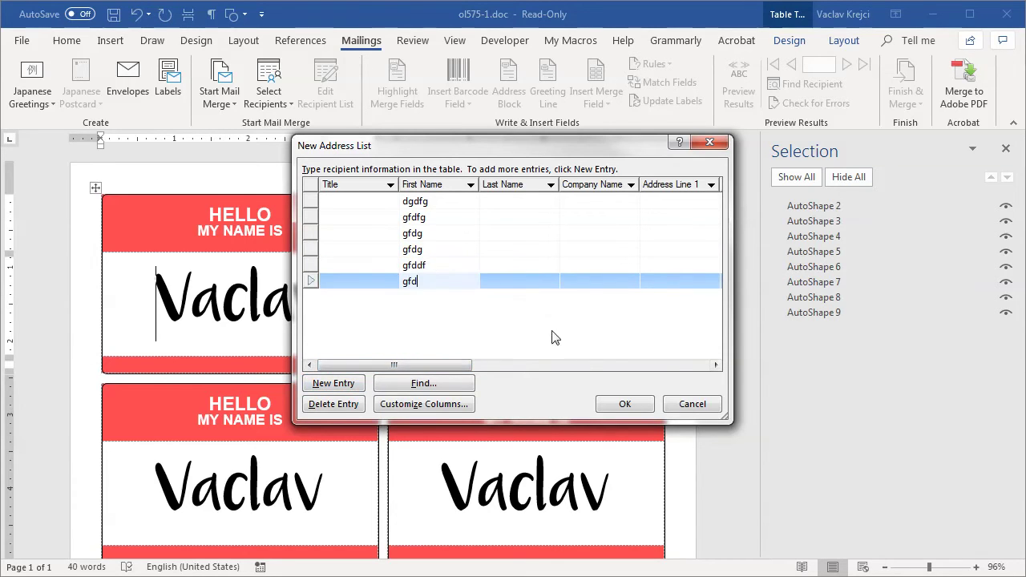
Close the recipient list and discard it without saving an address file.
{"action": "left_click", "coordinate": [622, 403]}
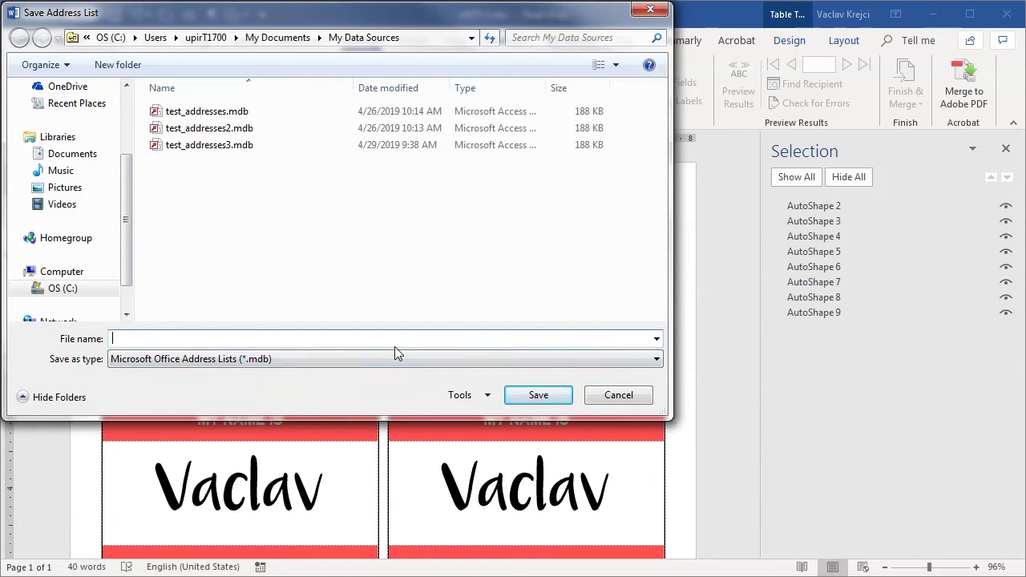
{"action": "left_click", "coordinate": [600, 394]}
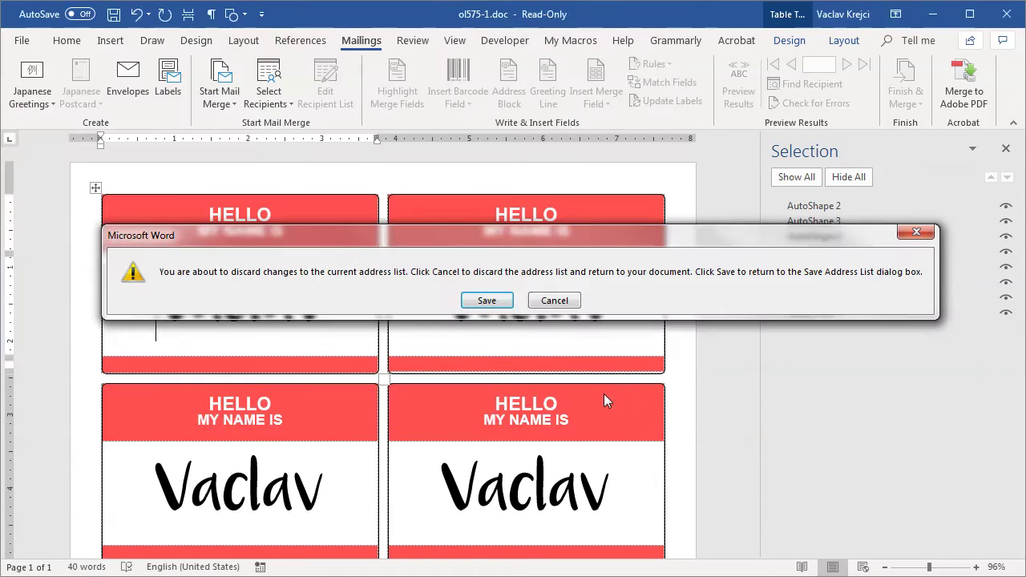
{"action": "left_click", "coordinate": [553, 300]}
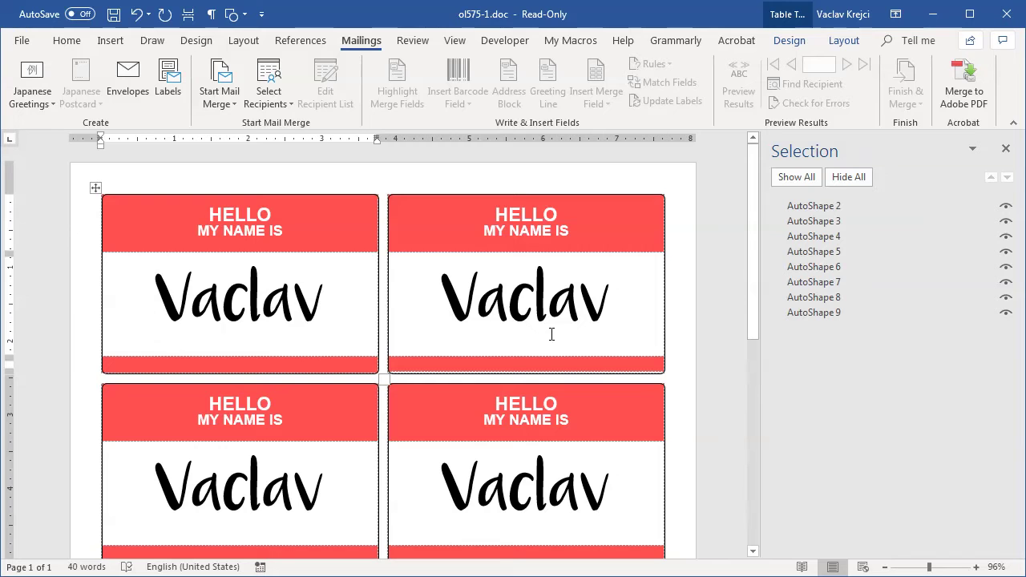
Switch to the Excel workbook excel_list_for_business_cards.xlsx and enter the header First Name in cell F1.
{"action": "left_click", "coordinate": [376, 571]}
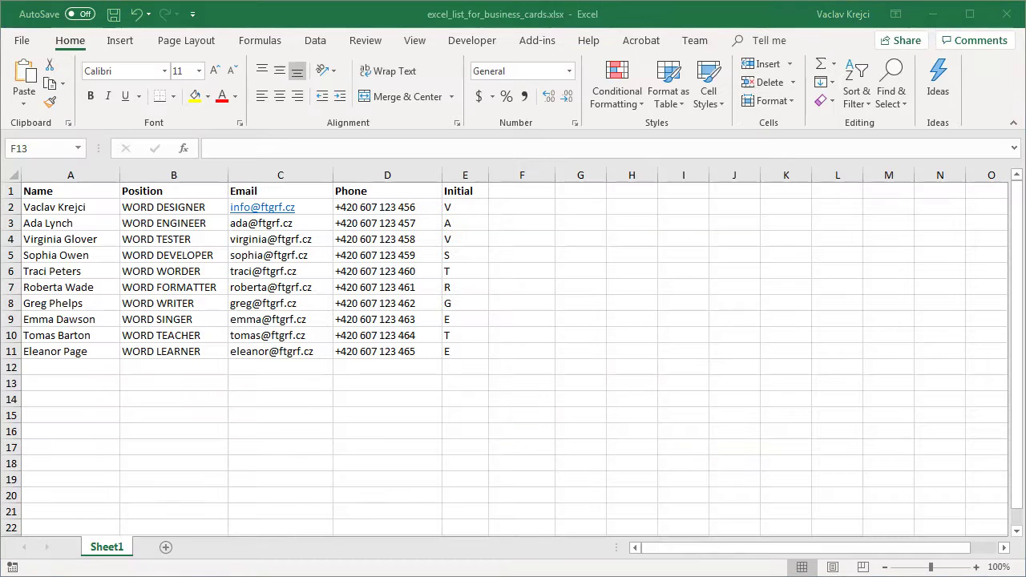
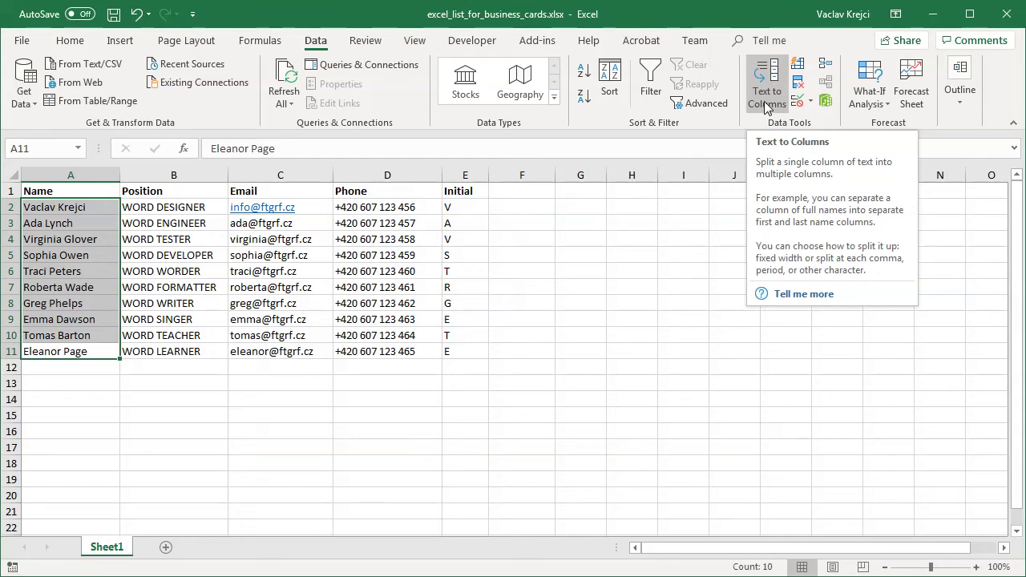
{"action": "left_click", "coordinate": [538, 243]}
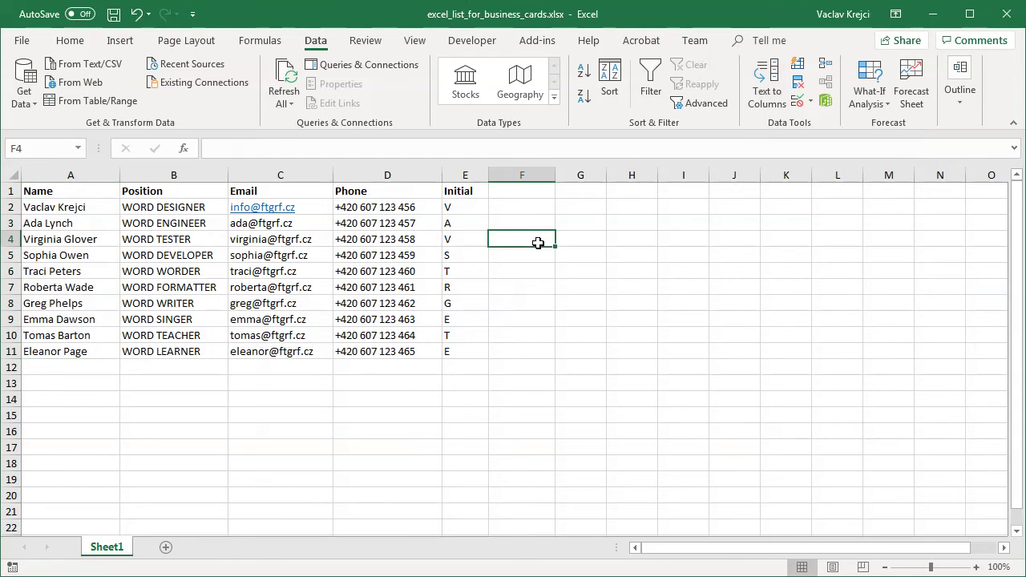
{"action": "left_click", "coordinate": [519, 195]}
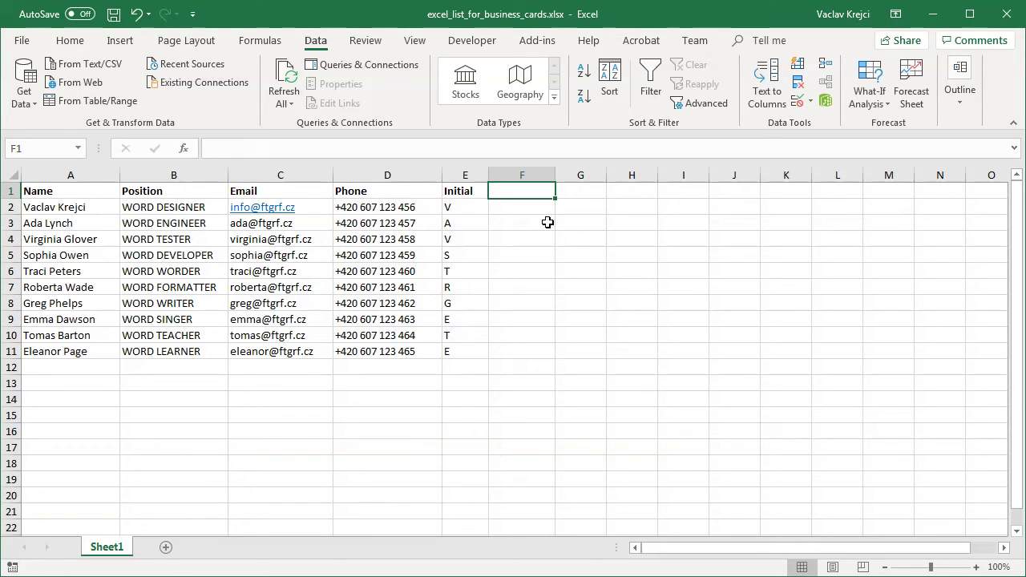
{"action": "type", "text": "First Name"}
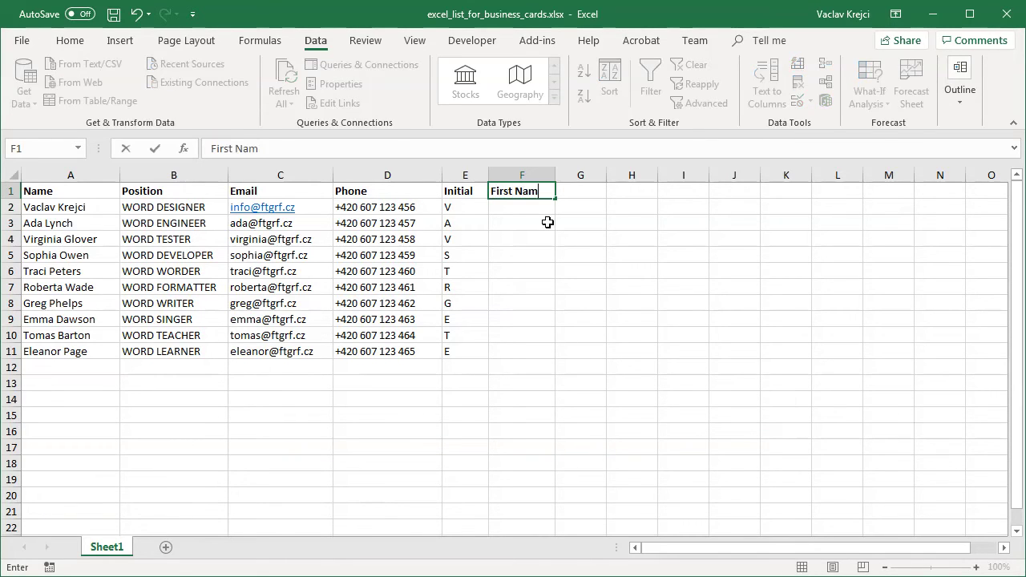
{"action": "key", "text": "Return"}
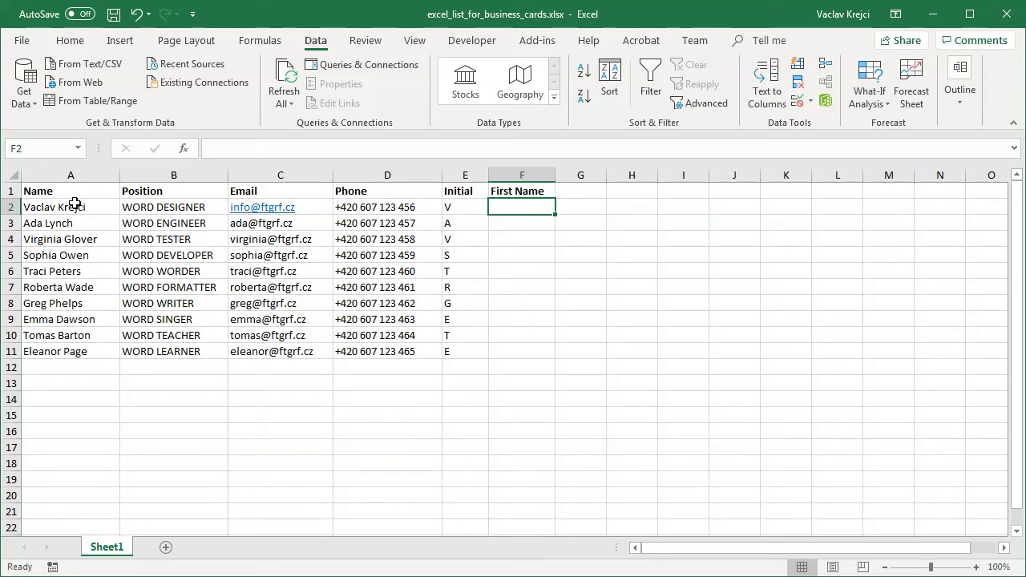
Enter the formula =FIND(" ",A2) in cell F2 to locate the space in the full name.
{"action": "type", "text": "=FIND("}
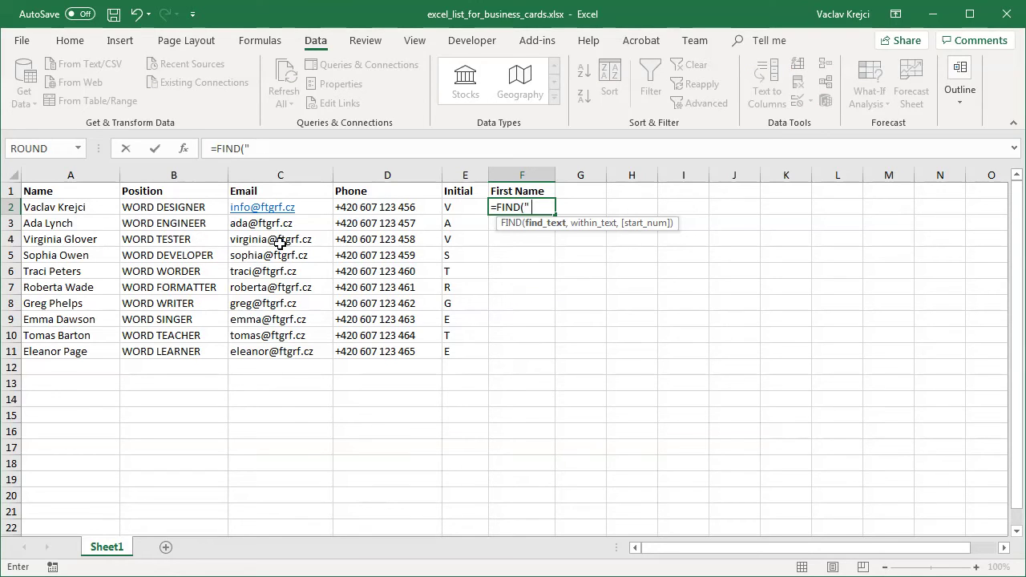
{"action": "type", "text": "\" \","}
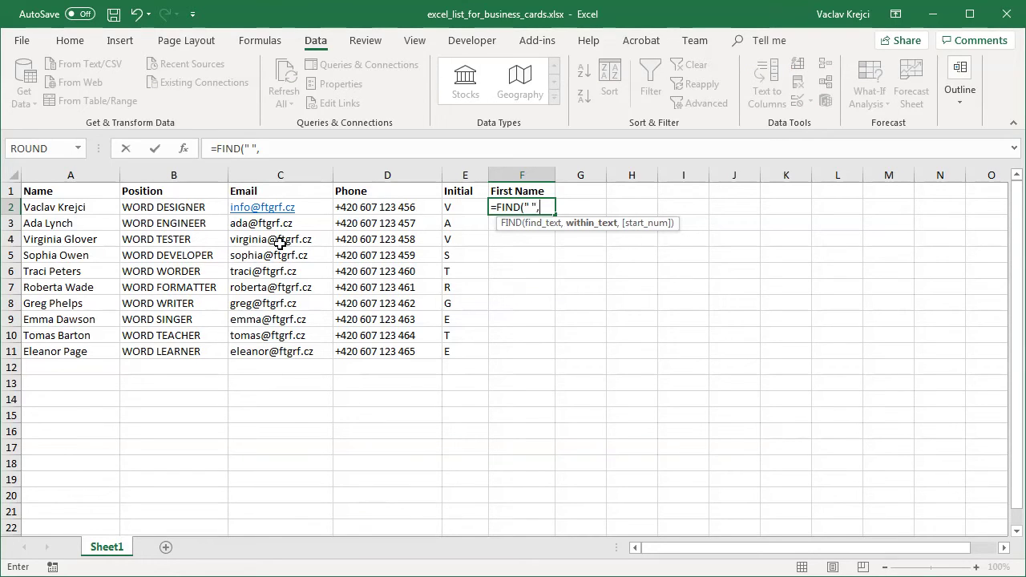
{"action": "left_click", "coordinate": [102, 206]}
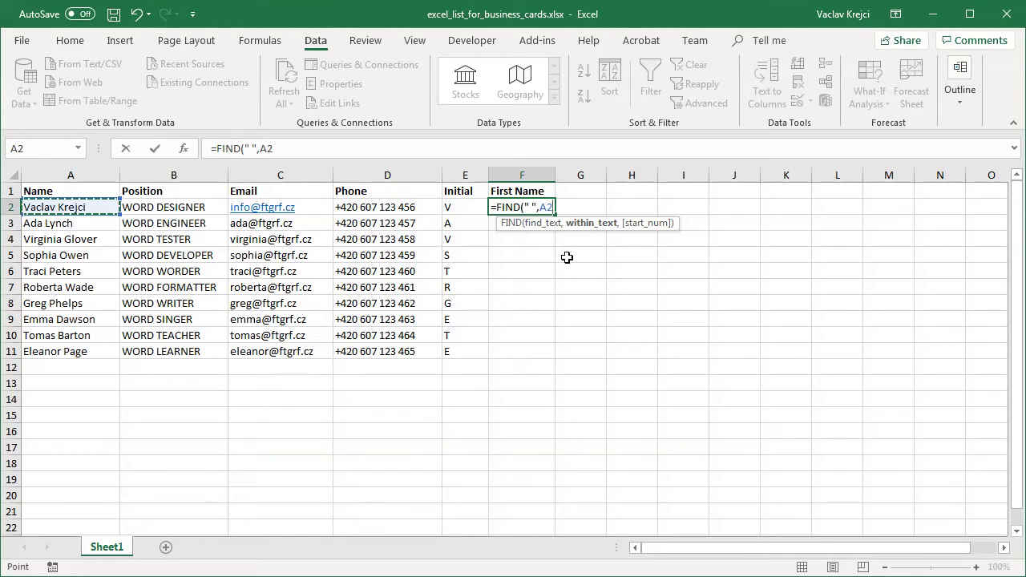
{"action": "key", "text": "Return"}
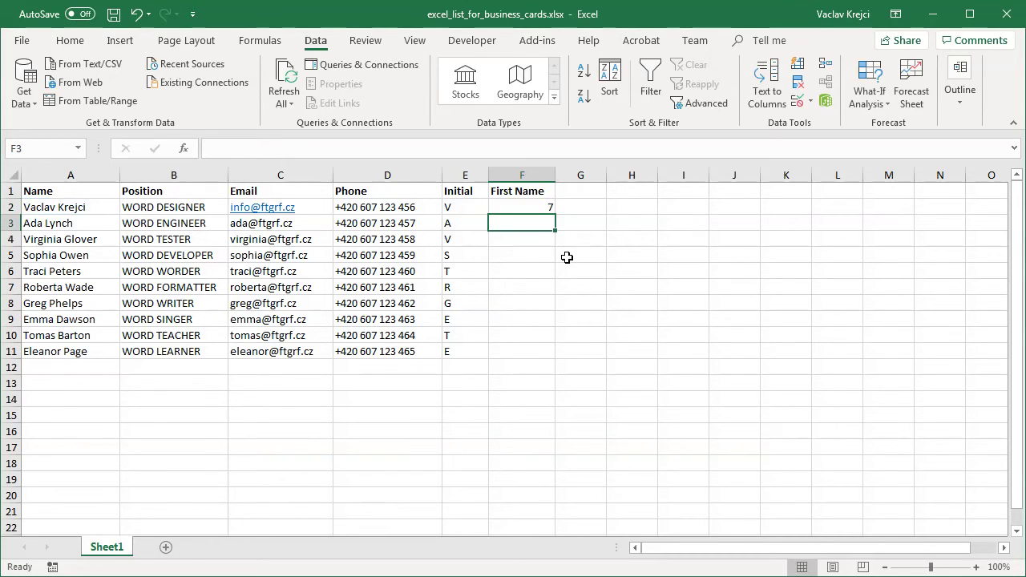
Wrap the F2 formula in LEFT so that it reads =LEFT(A2,FIND(" ",A2)).
{"action": "key", "text": "Up"}
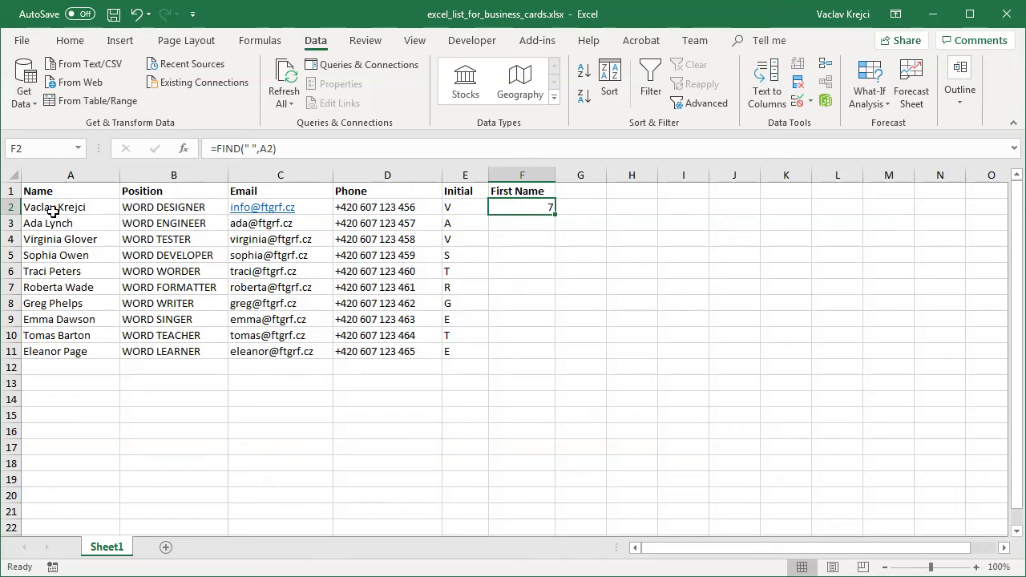
{"action": "left_click", "coordinate": [228, 148]}
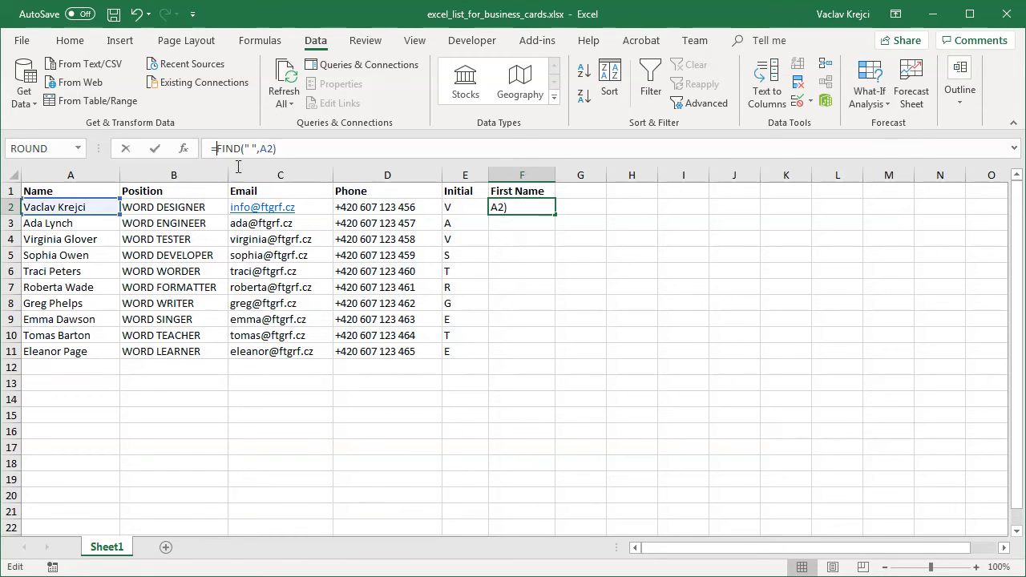
{"action": "type", "text": "LEFT("}
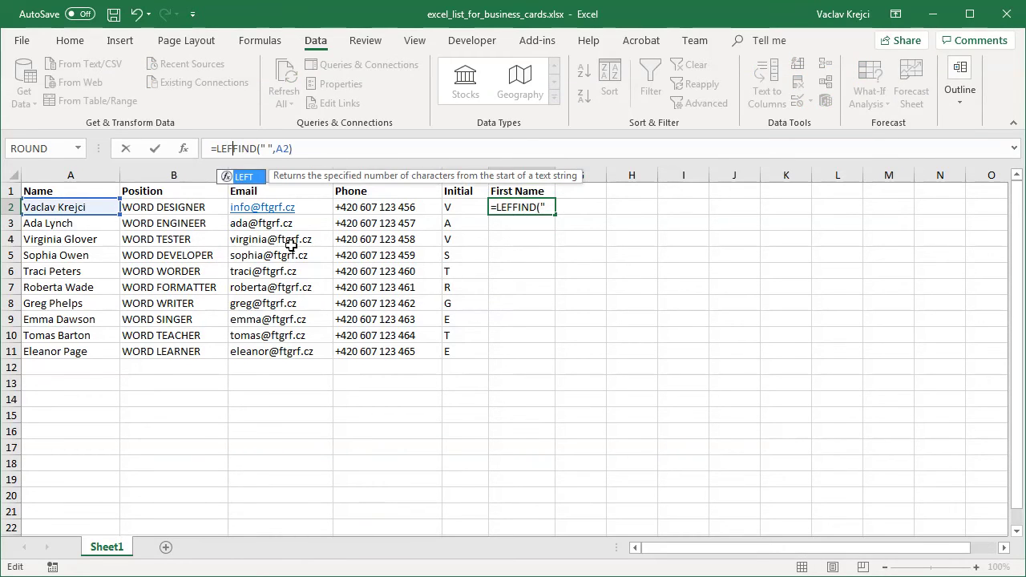
{"action": "left_click", "coordinate": [83, 205]}
{"action": "type", "text": "m"}
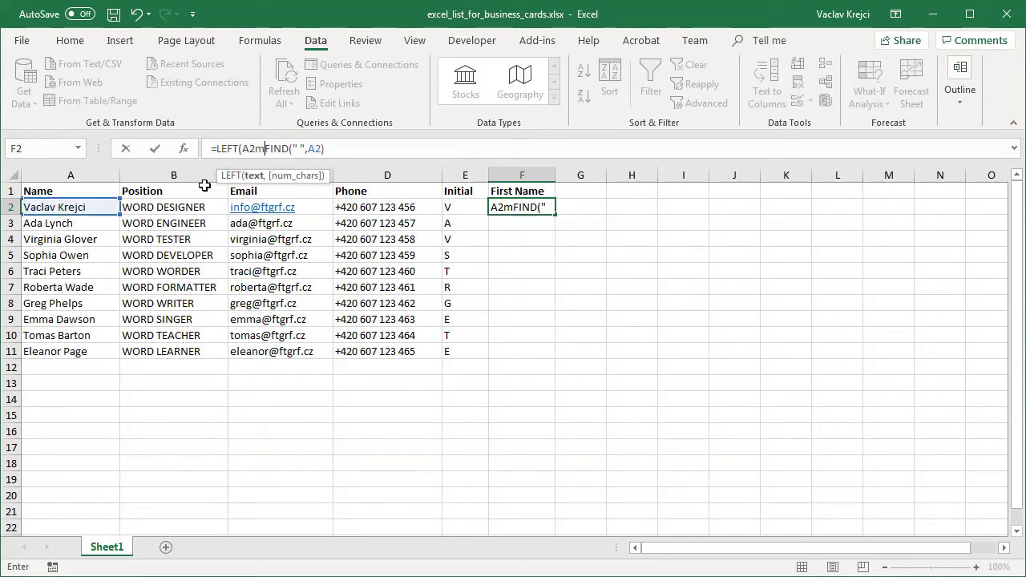
{"action": "key", "text": "BackSpace"}
{"action": "type", "text": ","}
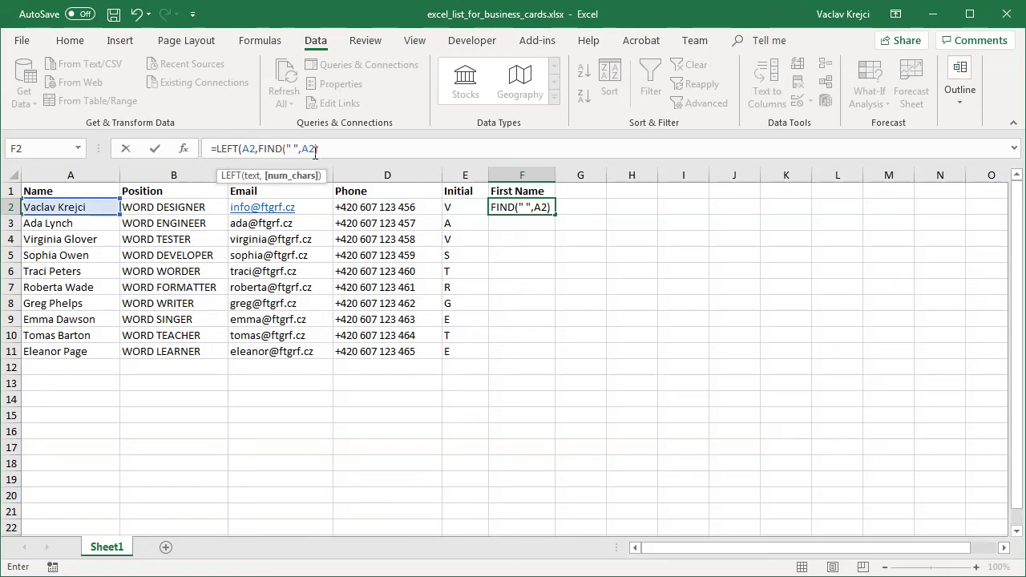
{"action": "left_click", "coordinate": [260, 150]}
{"action": "key", "text": "Return"}
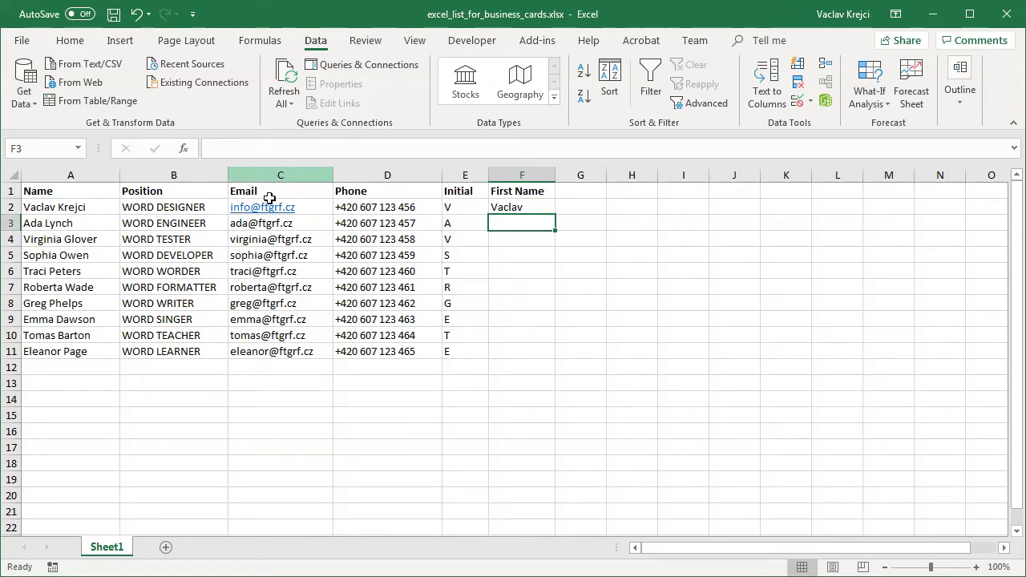
Subtract 1 from the FIND result in F2, making the formula =LEFT(A2,FIND(" ",A2)-1).
{"action": "left_click", "coordinate": [522, 206]}
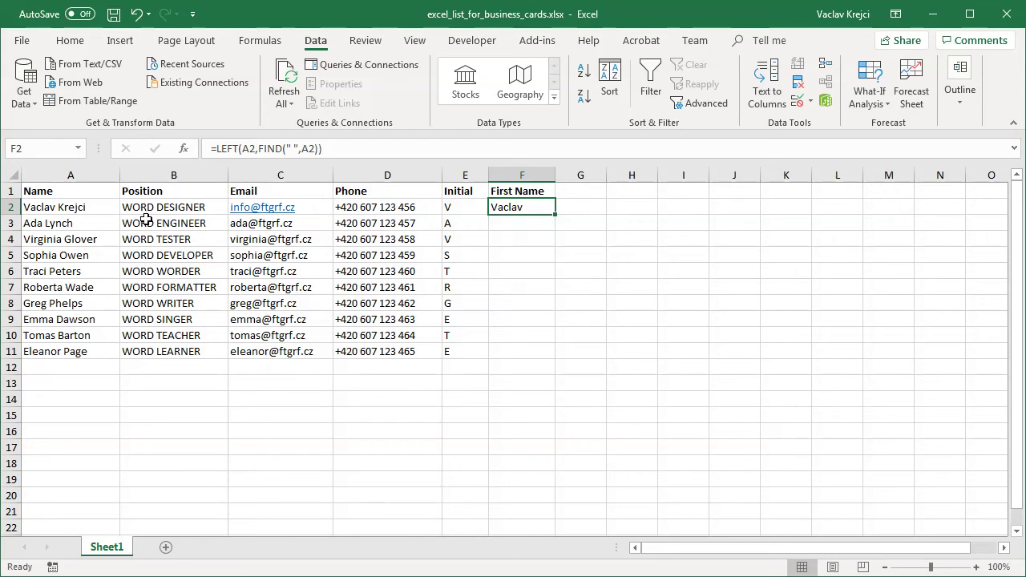
{"action": "left_click", "coordinate": [314, 149]}
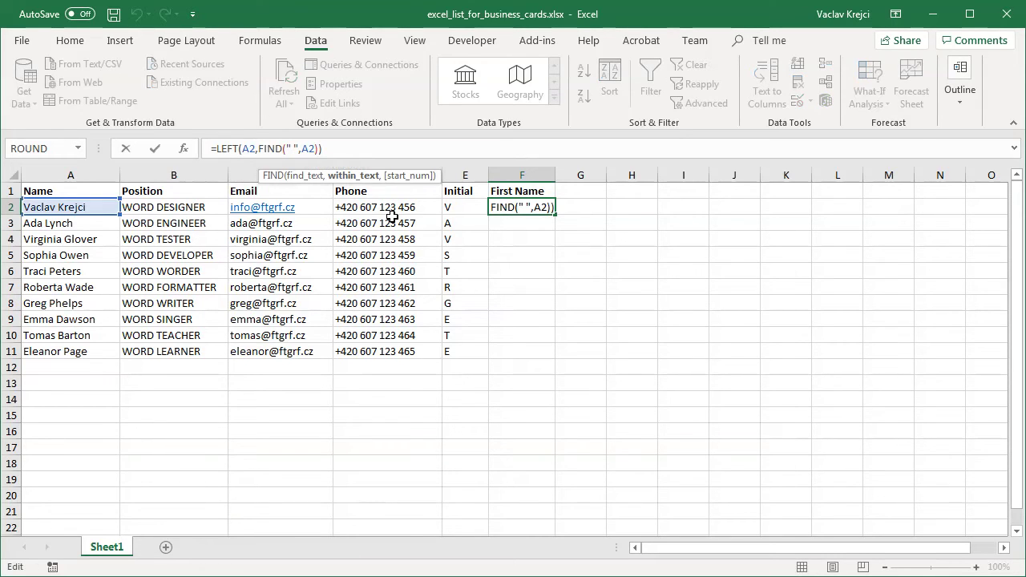
{"action": "key", "text": "Right"}
{"action": "type", "text": "-"}
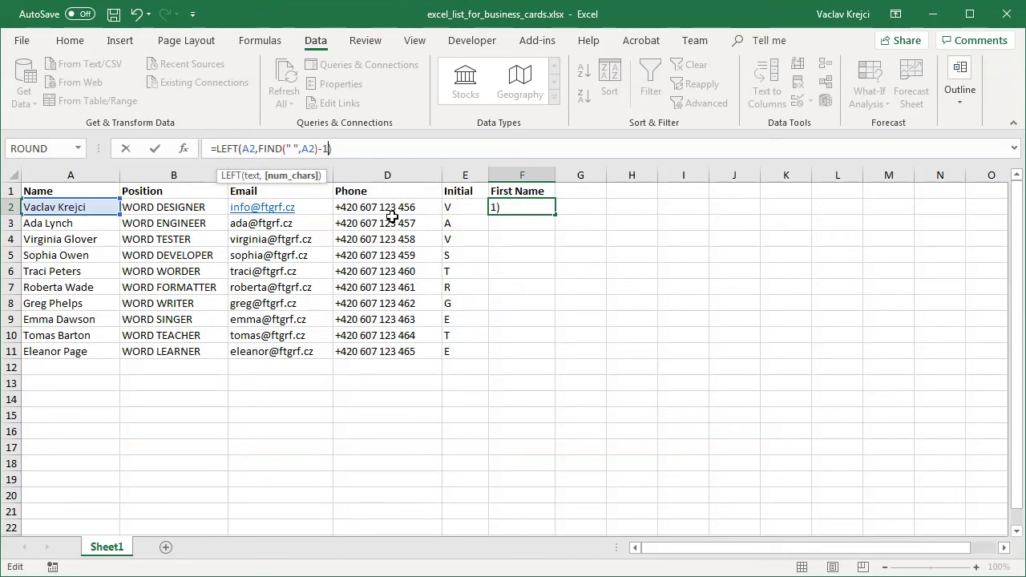
{"action": "type", "text": "1"}
{"action": "key", "text": "Return"}
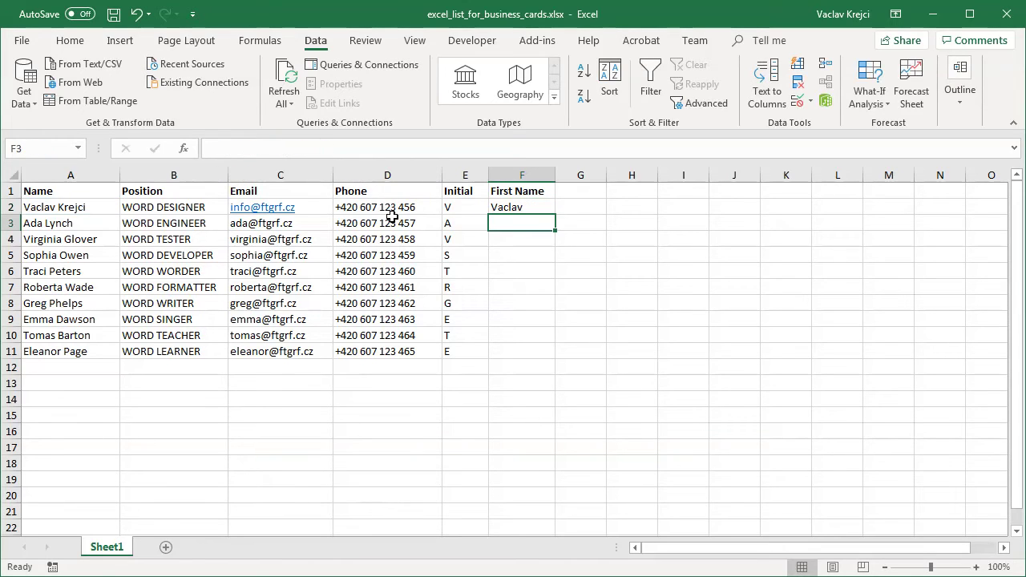
Try subtracting 2 from the FIND result in the F2 formula.
{"action": "left_click", "coordinate": [516, 207]}
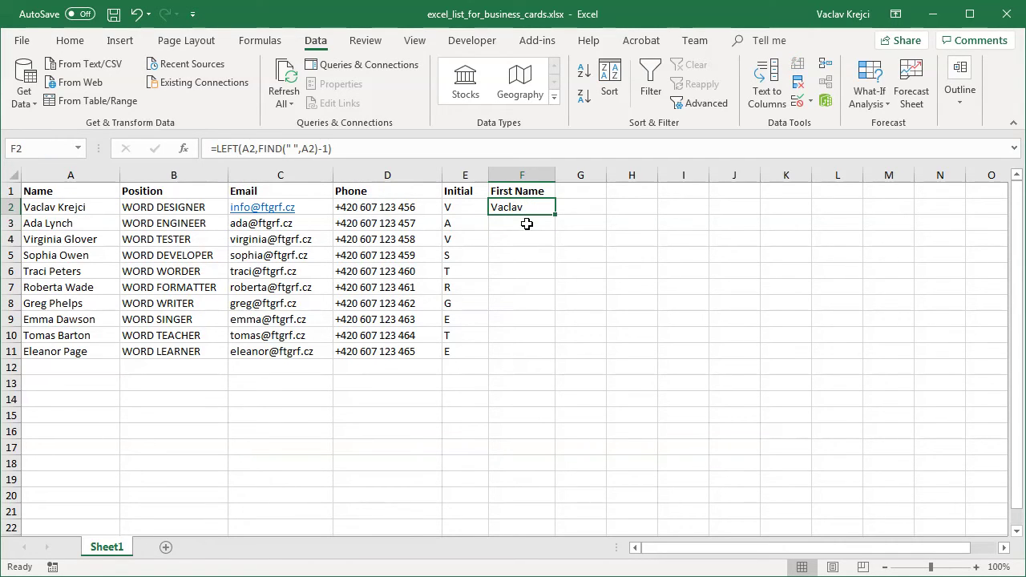
{"action": "left_click", "coordinate": [326, 149]}
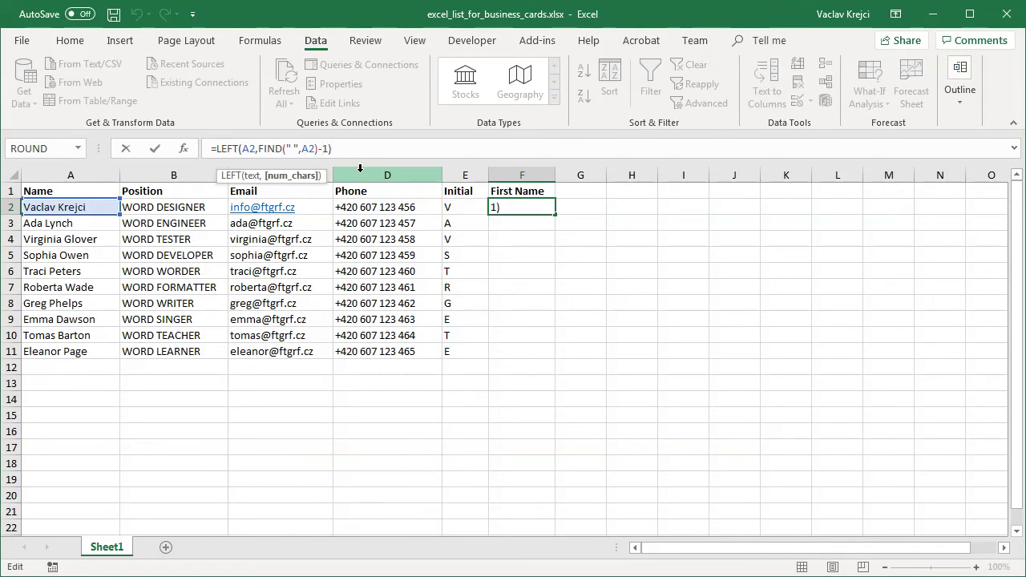
{"action": "key", "text": "BackSpace"}
{"action": "type", "text": "2"}
{"action": "key", "text": "Return"}
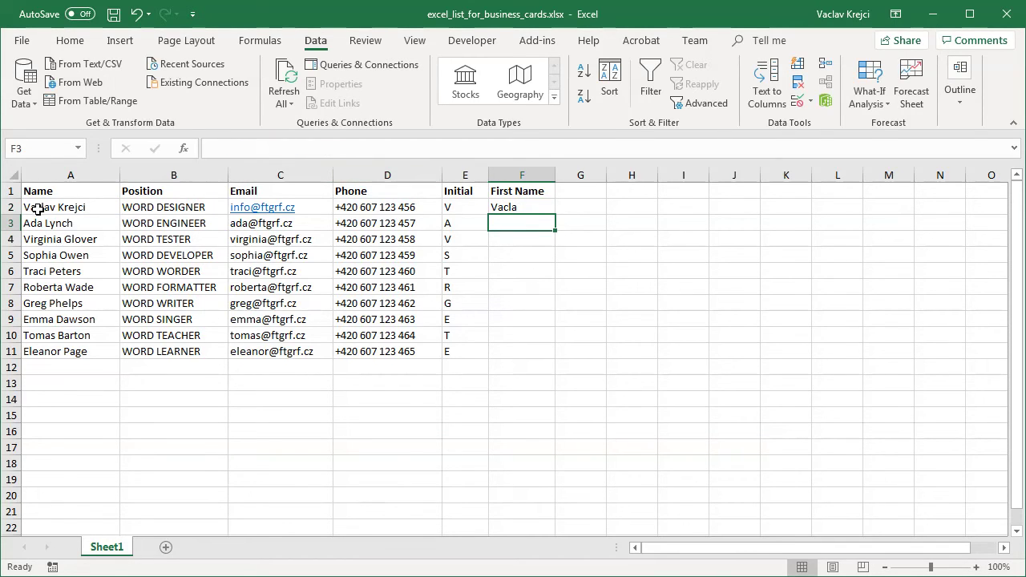
Set the number subtracted in the F2 formula back to 1.
{"action": "left_click", "coordinate": [517, 203]}
{"action": "left_click", "coordinate": [321, 149]}
{"action": "key", "text": "BackSpace"}
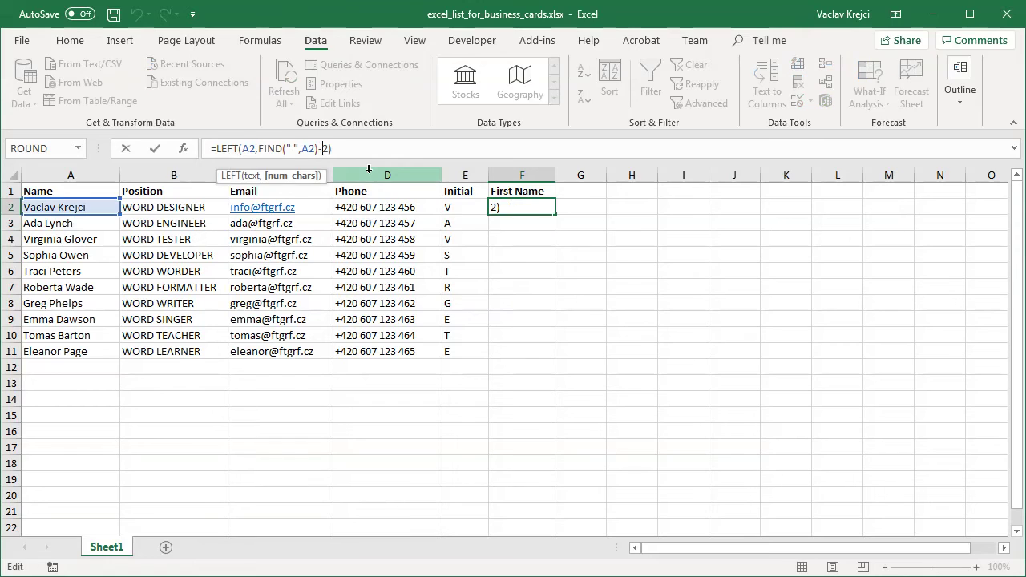
{"action": "type", "text": "1"}
{"action": "key", "text": "Return"}
Fill the F2 first-name formula down through F11 and save the workbook.
{"action": "left_click", "coordinate": [521, 196]}
{"action": "left_click", "coordinate": [539, 206]}
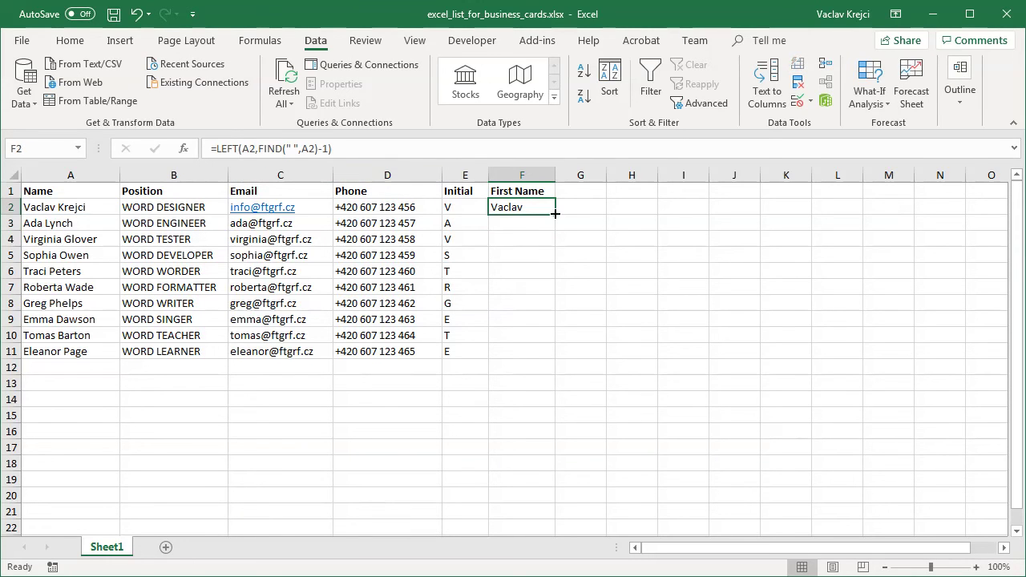
{"action": "left_click_drag", "start_coordinate": [554, 215], "coordinate": [555, 358]}
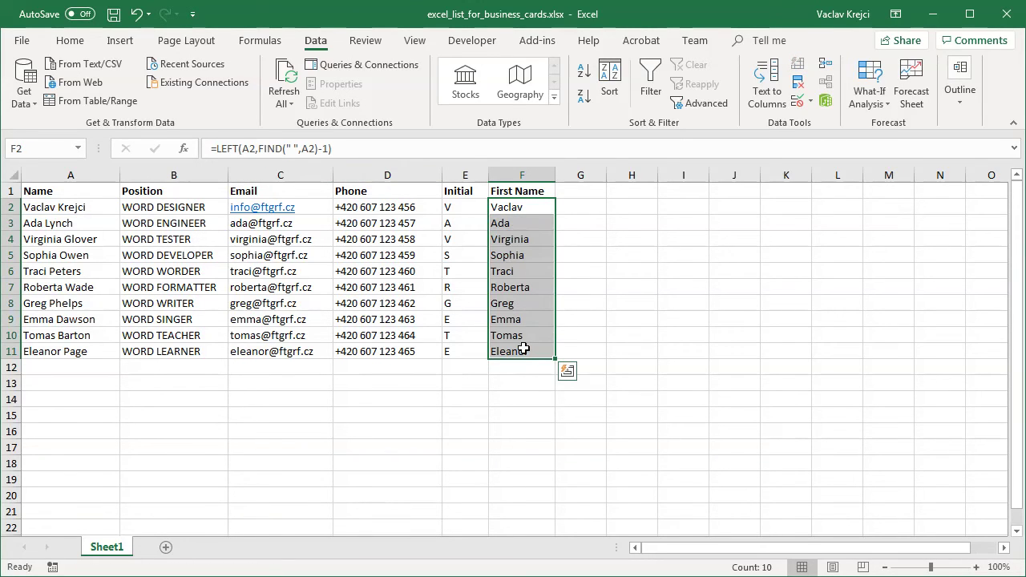
{"action": "left_click", "coordinate": [115, 15]}
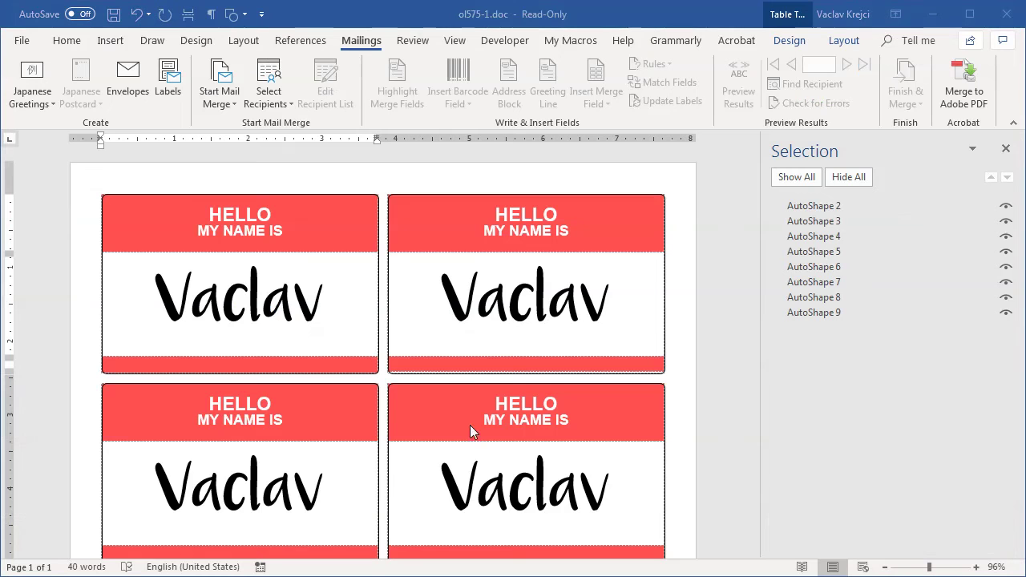
In the Word name tag document, use Sheet1$ of excel_list_for_business_cards.xlsx as the existing recipient list, with the first row as column headers.
{"action": "left_click", "coordinate": [277, 87]}
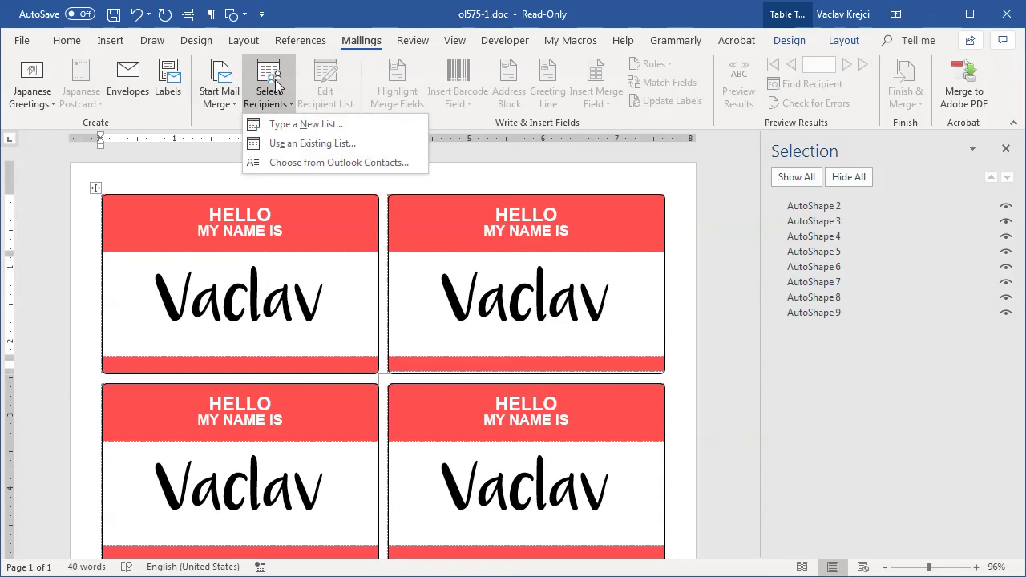
{"action": "left_click", "coordinate": [297, 147]}
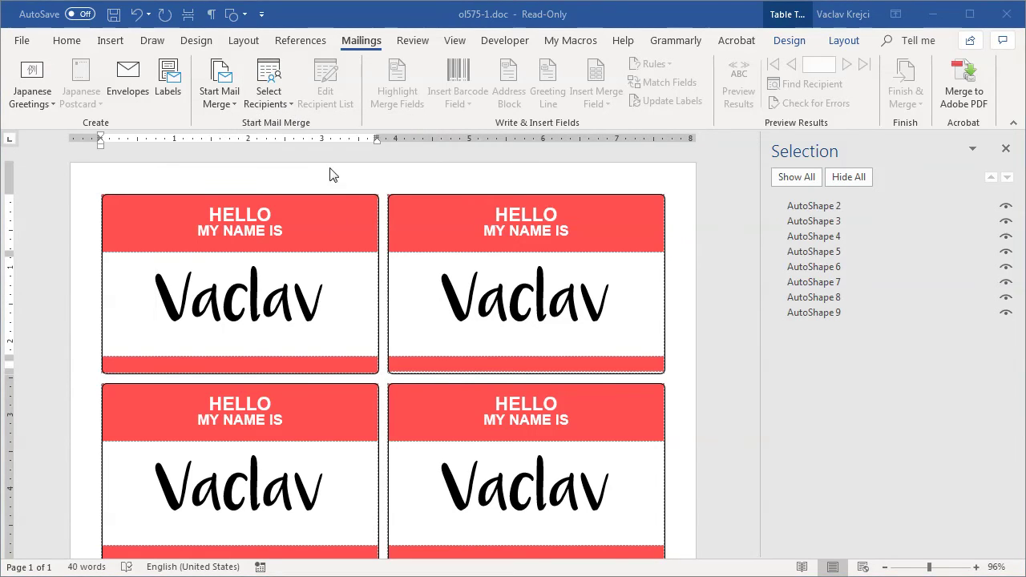
{"action": "left_click", "coordinate": [273, 81]}
{"action": "left_click", "coordinate": [291, 143]}
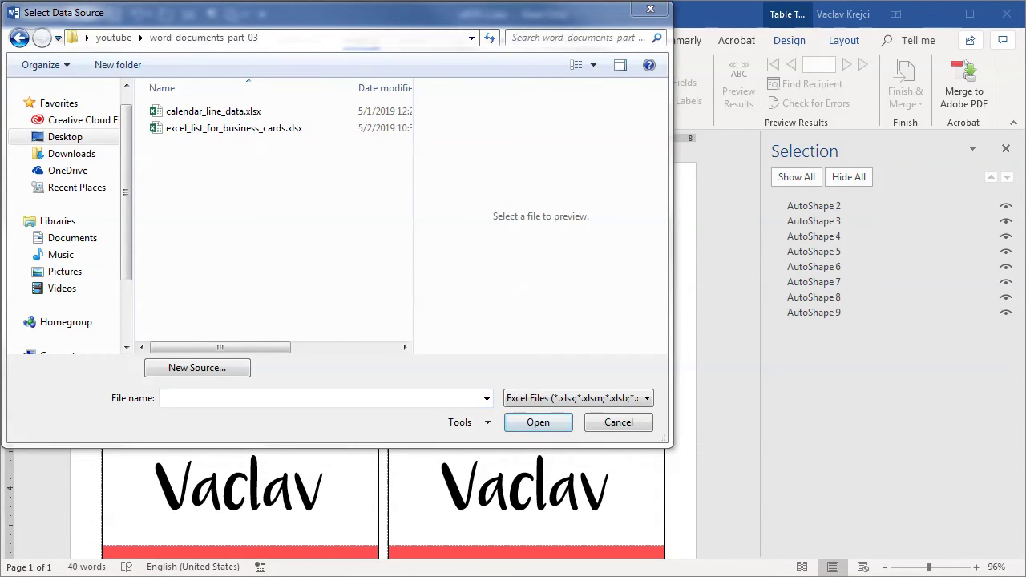
{"action": "left_click", "coordinate": [236, 128]}
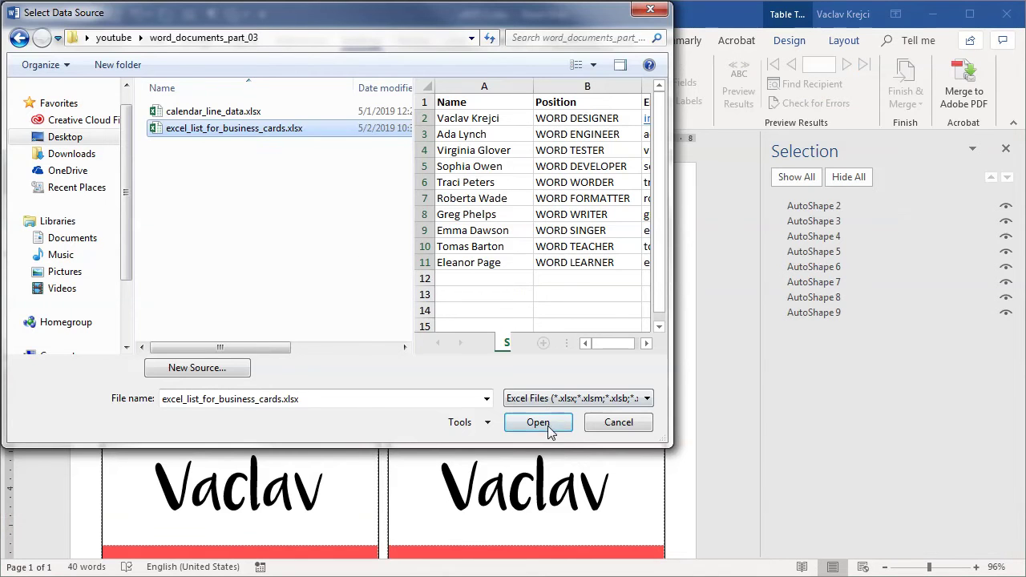
{"action": "left_click", "coordinate": [549, 425]}
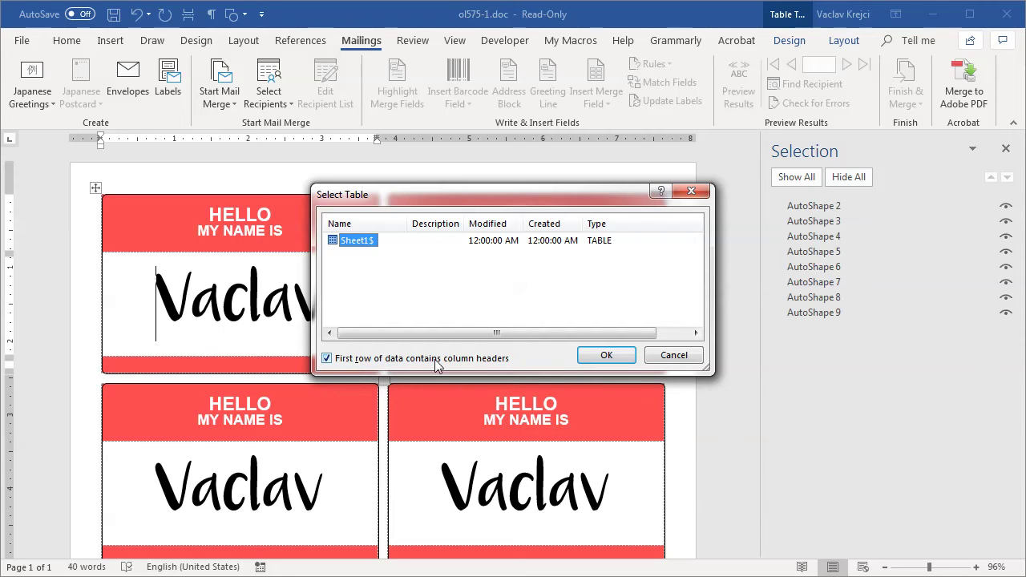
{"action": "left_click", "coordinate": [607, 355]}
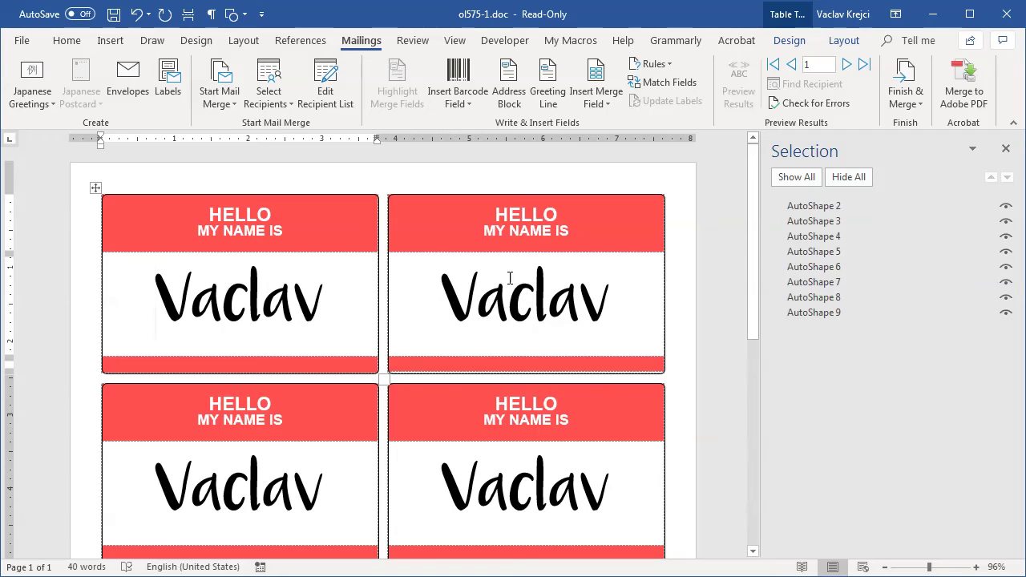
Replace the name on the first name tag with the First_Name merge field.
{"action": "left_click_drag", "start_coordinate": [318, 298], "coordinate": [164, 299]}
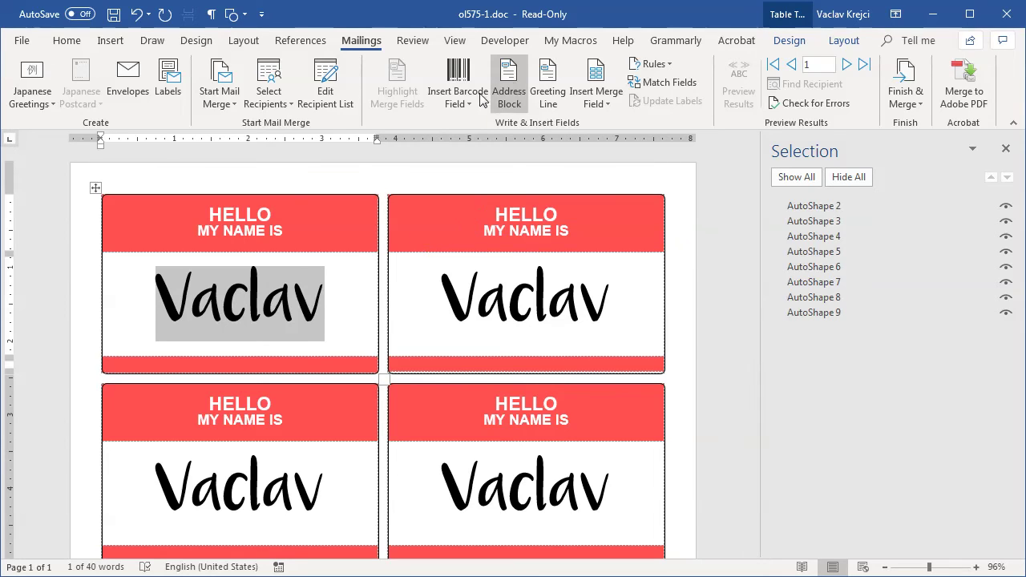
{"action": "left_click", "coordinate": [594, 107]}
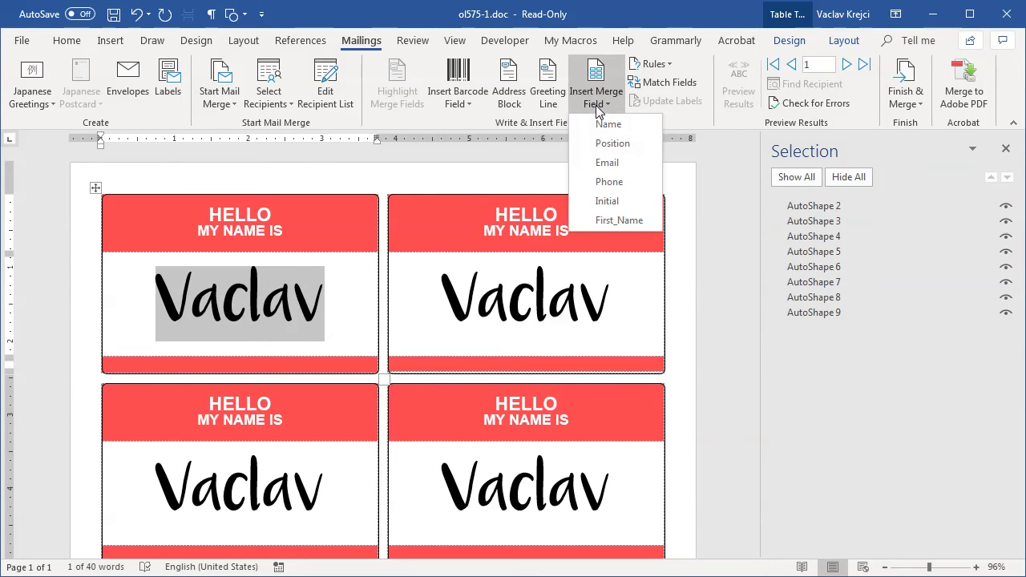
{"action": "left_click", "coordinate": [611, 222]}
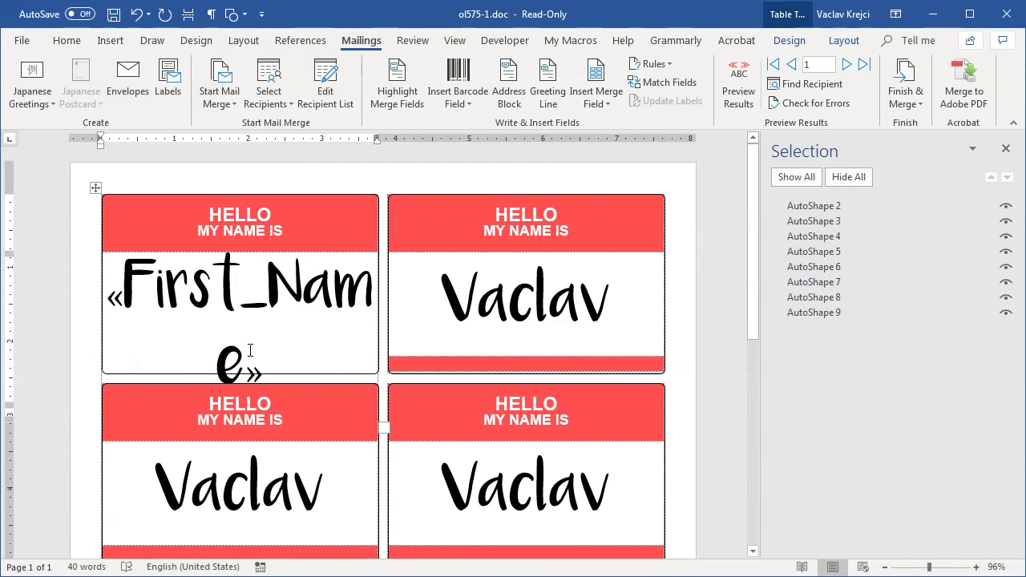
Preview the merge results and browse forward through the recipients to record 7.
{"action": "left_click", "coordinate": [739, 96]}
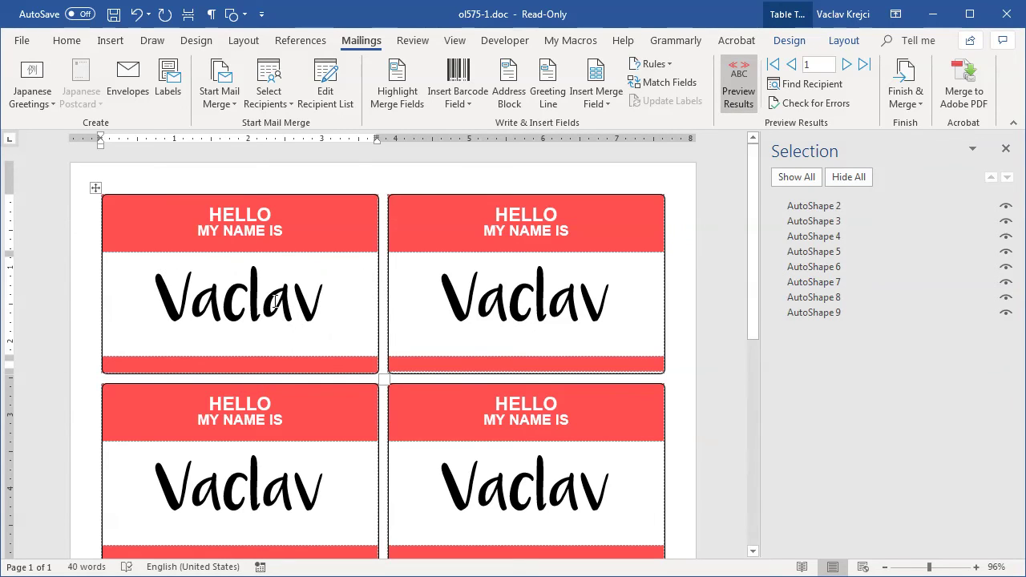
{"action": "left_click", "coordinate": [845, 66]}
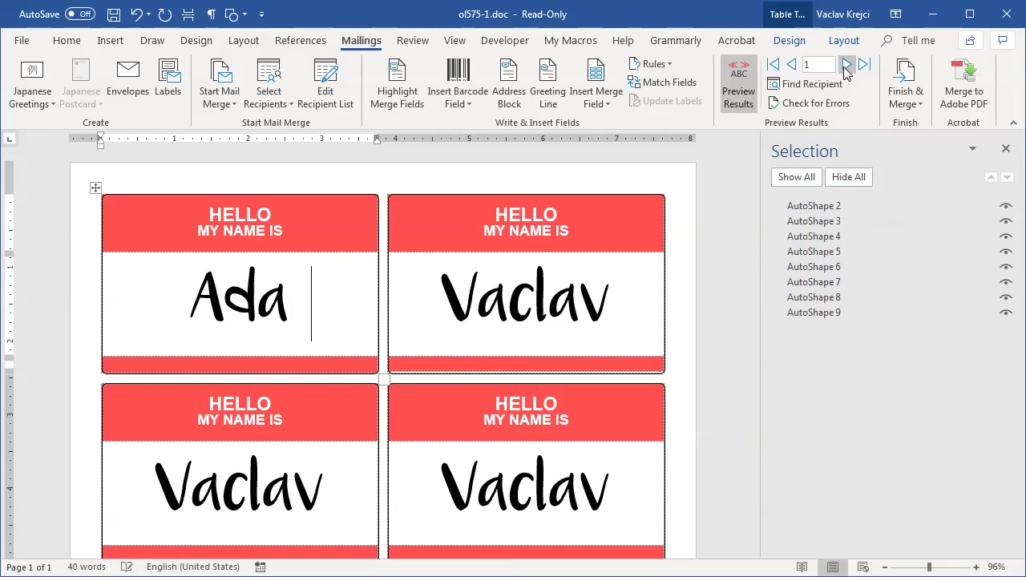
{"action": "left_click", "coordinate": [845, 65]}
{"action": "left_click", "coordinate": [846, 66]}
{"action": "left_click", "coordinate": [846, 66]}
{"action": "left_click", "coordinate": [846, 66]}
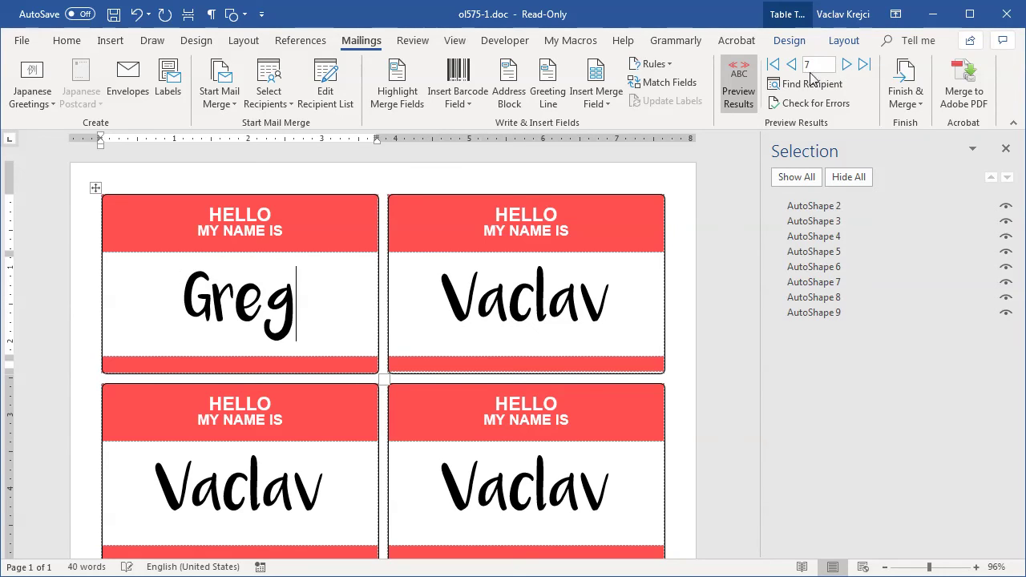
Browse back to record 1 and turn off the merge results preview.
{"action": "left_click", "coordinate": [791, 65]}
{"action": "left_click", "coordinate": [791, 65]}
{"action": "left_click", "coordinate": [791, 65]}
{"action": "left_click", "coordinate": [791, 65]}
{"action": "left_click", "coordinate": [791, 65]}
{"action": "left_click", "coordinate": [791, 65]}
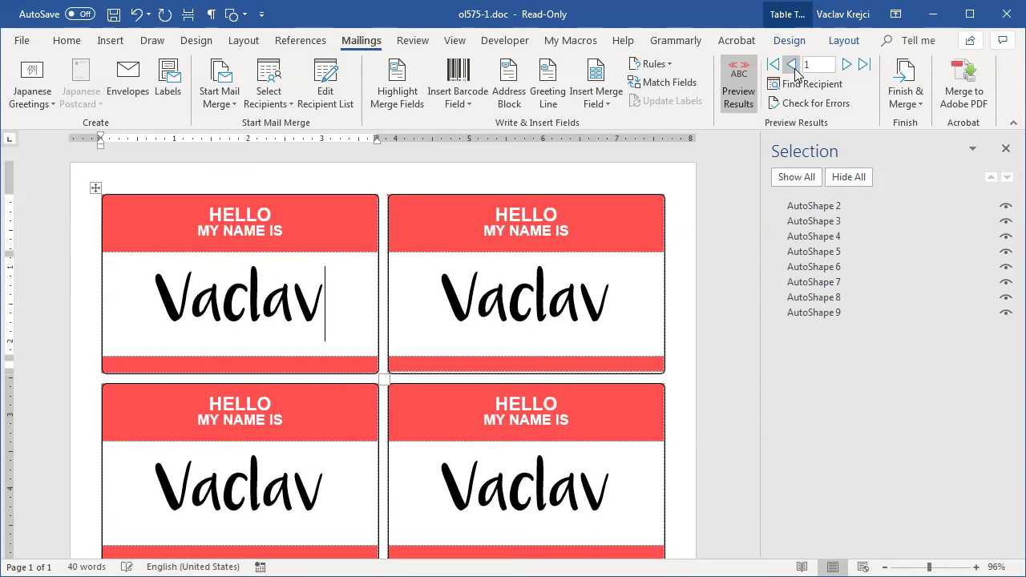
{"action": "left_click", "coordinate": [738, 88]}
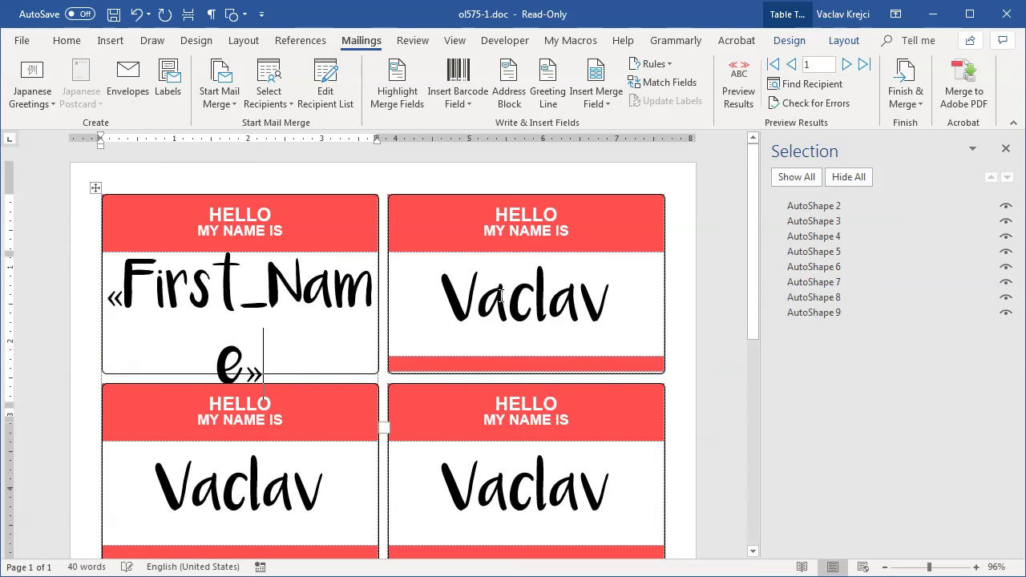
Replace the name on the second tag of the first row with the First_Name merge field.
{"action": "double_click", "coordinate": [601, 298]}
{"action": "left_click", "coordinate": [595, 102]}
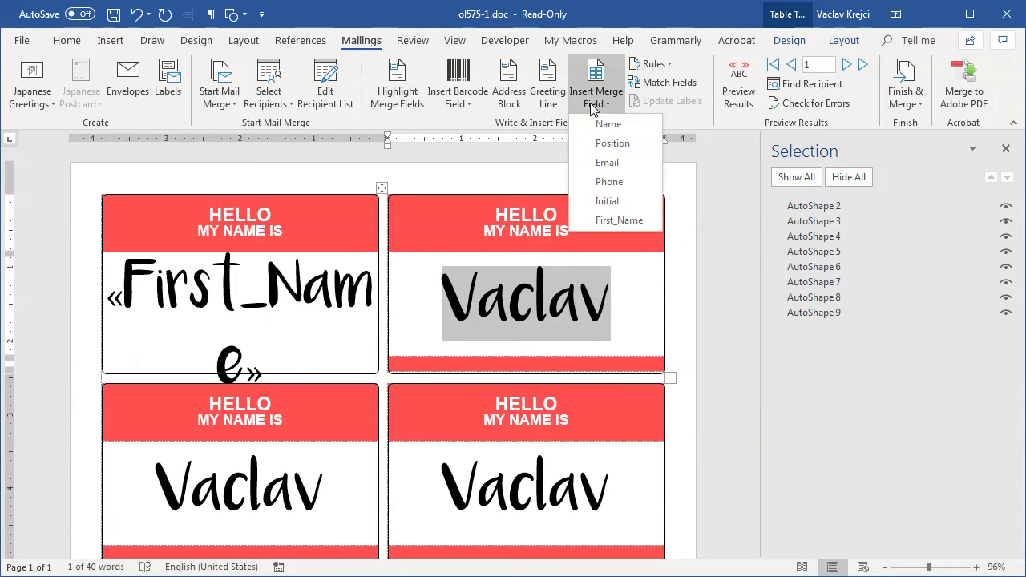
{"action": "left_click", "coordinate": [619, 219]}
Replace the names on both tags of the second row with the First_Name merge field.
{"action": "scroll", "coordinate": [488, 350], "scroll_direction": "down", "scroll_amount": 3}
{"action": "left_click", "coordinate": [648, 378]}
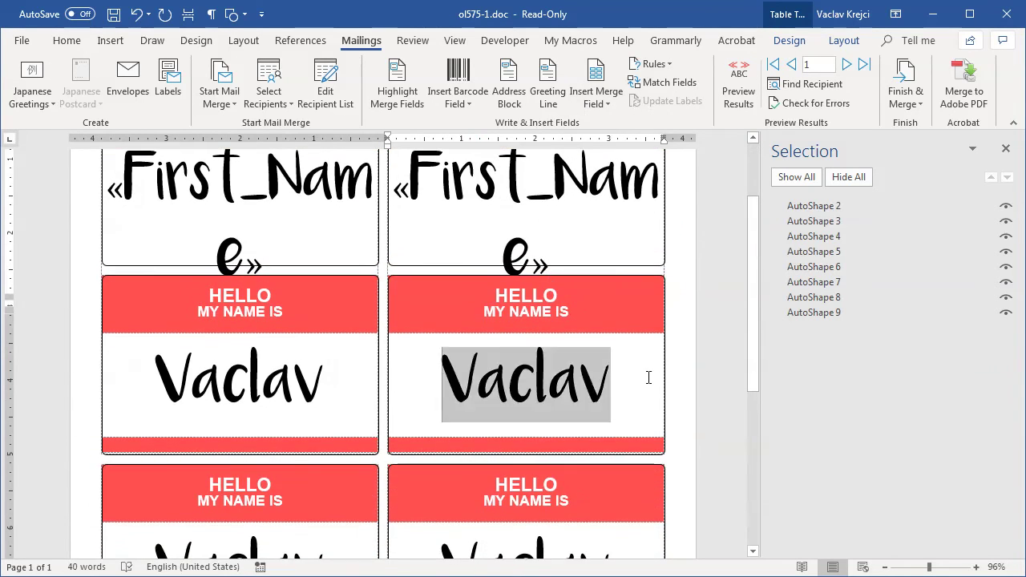
{"action": "left_click", "coordinate": [595, 101]}
{"action": "left_click", "coordinate": [619, 217]}
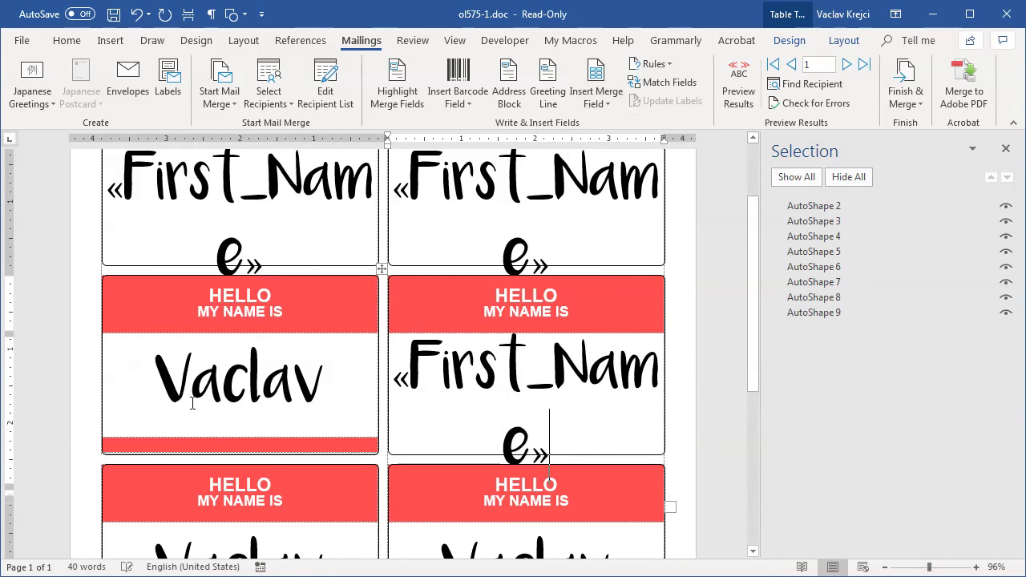
{"action": "left_click", "coordinate": [309, 394]}
{"action": "left_click", "coordinate": [607, 103]}
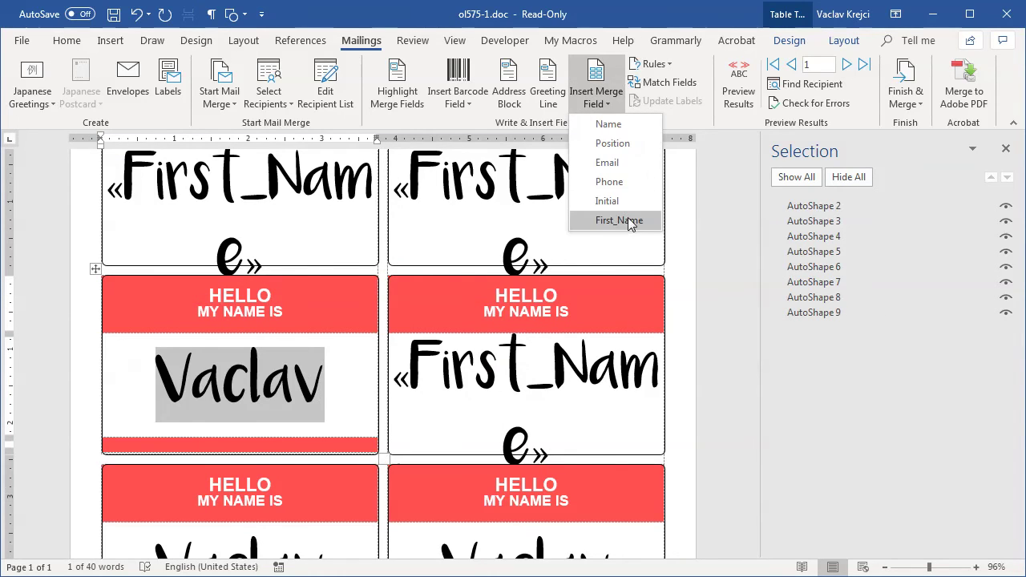
{"action": "left_click", "coordinate": [628, 217]}
Replace the names on both tags of the third row with the First_Name merge field.
{"action": "scroll", "coordinate": [589, 263], "scroll_direction": "down", "scroll_amount": 3}
{"action": "left_click", "coordinate": [241, 393]}
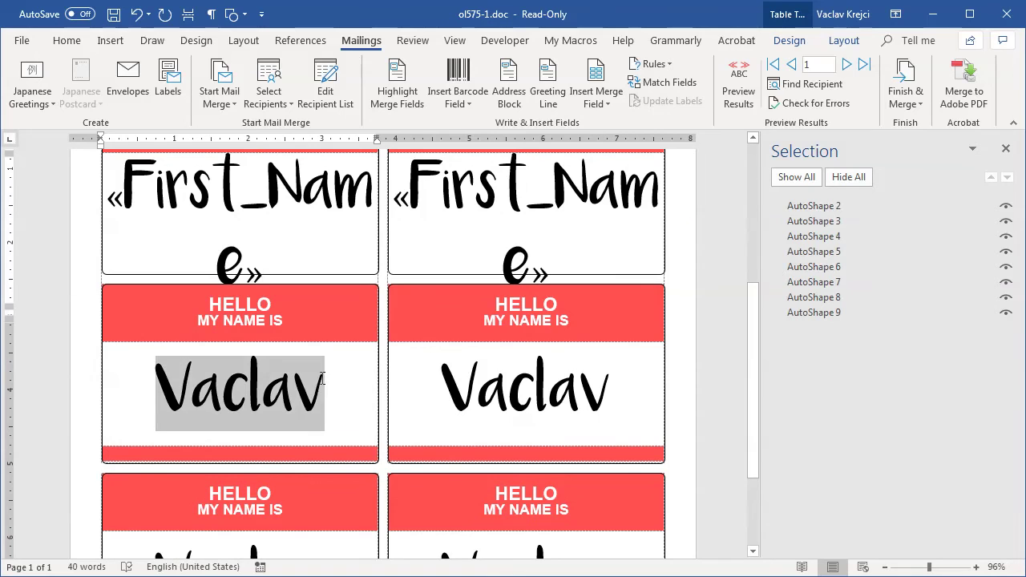
{"action": "left_click", "coordinate": [611, 99]}
{"action": "left_click", "coordinate": [619, 218]}
{"action": "scroll", "coordinate": [596, 317], "scroll_direction": "down", "scroll_amount": 2}
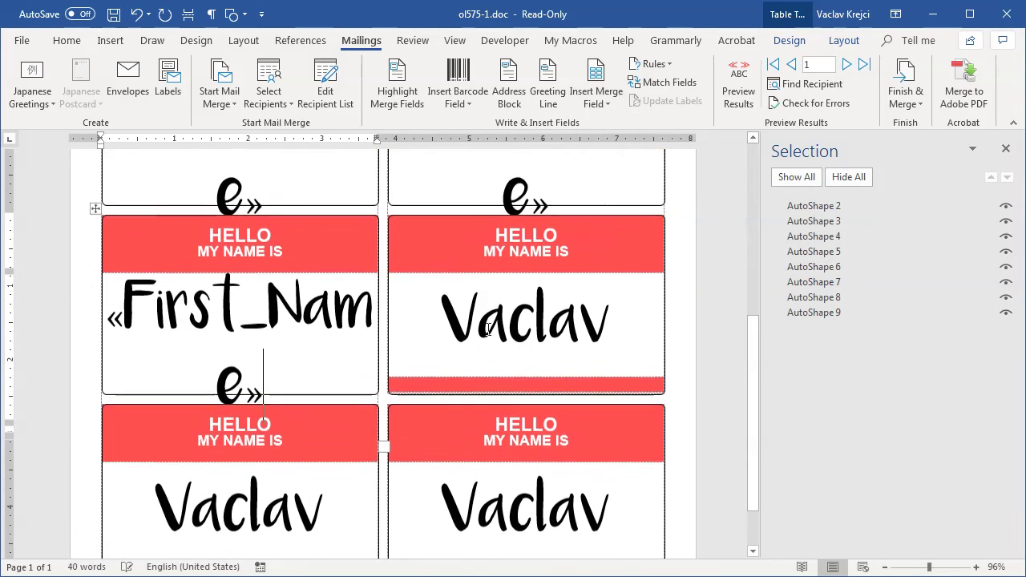
{"action": "left_click", "coordinate": [596, 317]}
{"action": "left_click", "coordinate": [606, 99]}
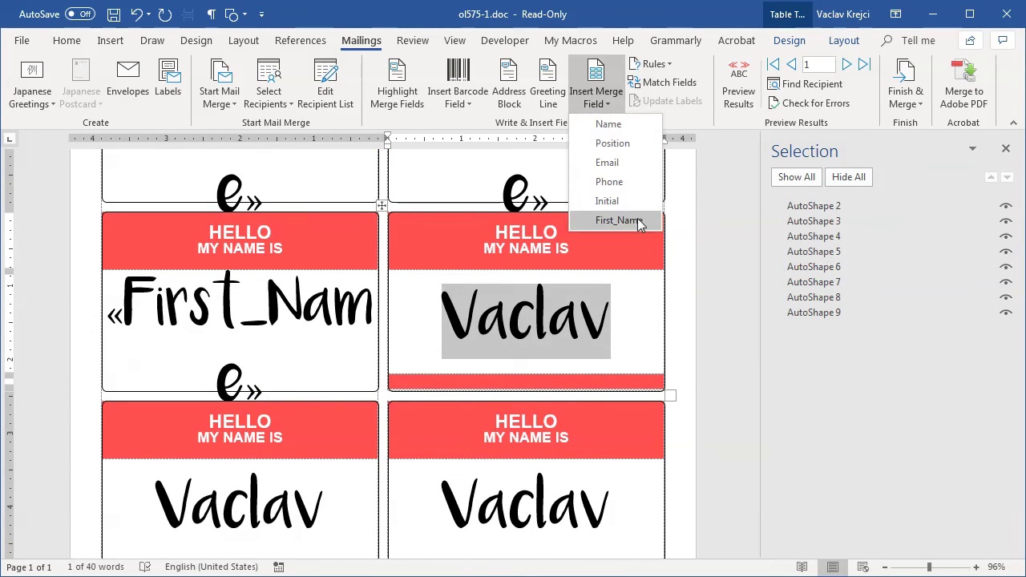
{"action": "left_click", "coordinate": [628, 218]}
Replace the names on both tags of the last row with the First_Name merge field.
{"action": "scroll", "coordinate": [628, 239], "scroll_direction": "down", "scroll_amount": 1}
{"action": "scroll", "coordinate": [628, 239], "scroll_direction": "down", "scroll_amount": 1}
{"action": "left_click", "coordinate": [634, 440]}
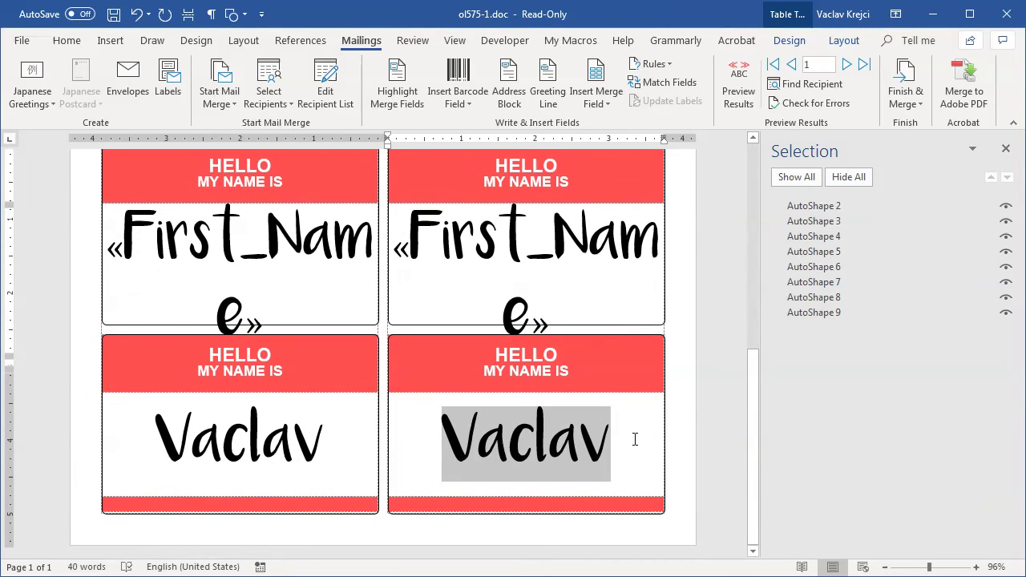
{"action": "left_click", "coordinate": [607, 99]}
{"action": "left_click", "coordinate": [619, 220]}
{"action": "left_click", "coordinate": [157, 441]}
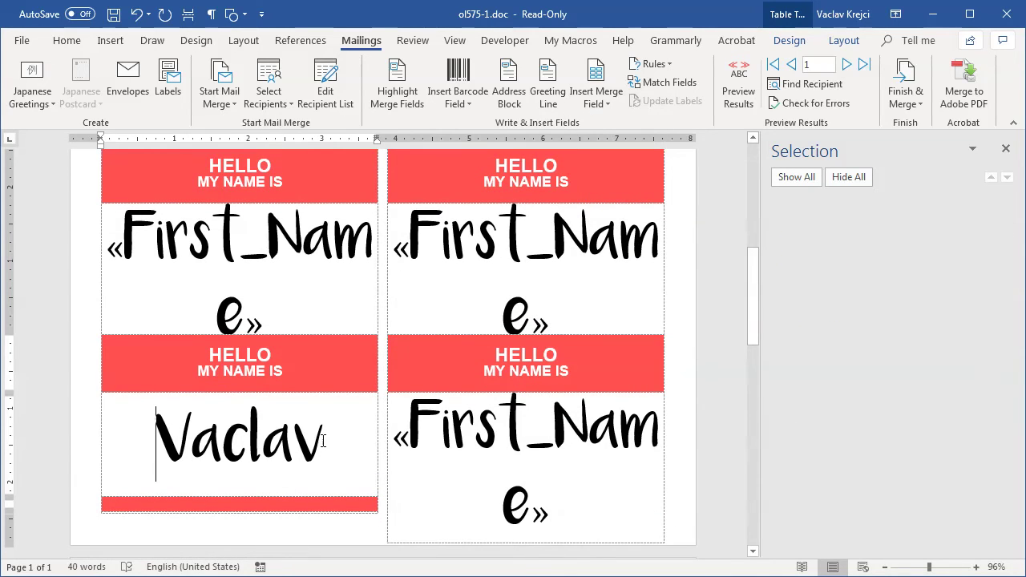
{"action": "left_click", "coordinate": [598, 99]}
{"action": "left_click", "coordinate": [622, 219]}
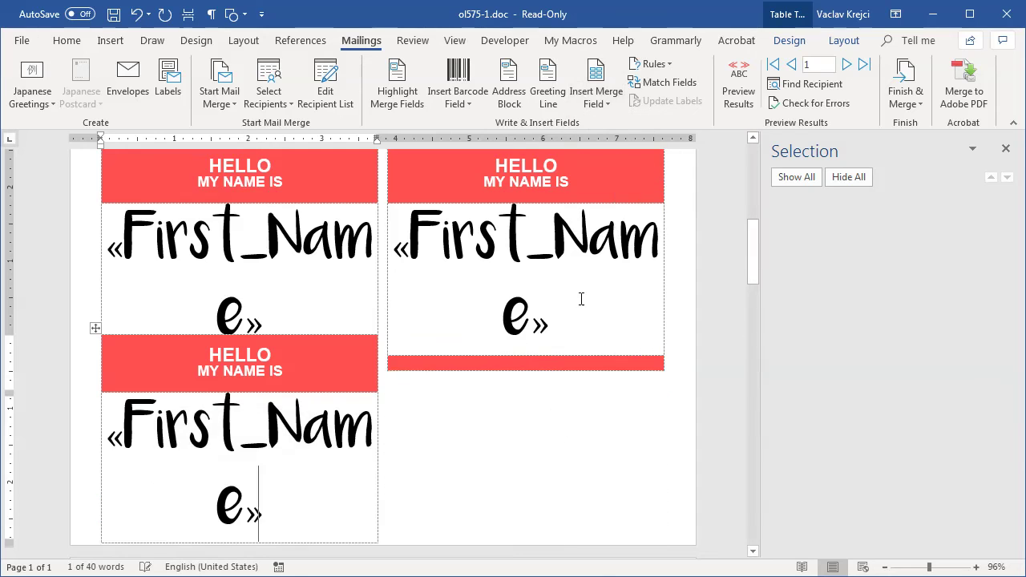
Preview the merge results on the whole sheet of tags and browse forward through the recipients to record 8.
{"action": "left_click", "coordinate": [739, 92]}
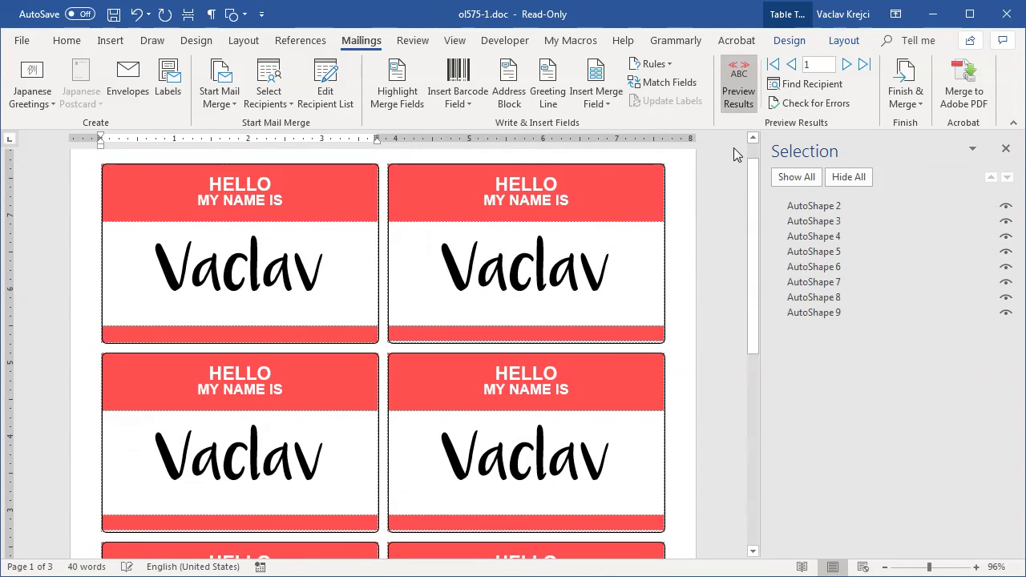
{"action": "left_click", "coordinate": [919, 567]}
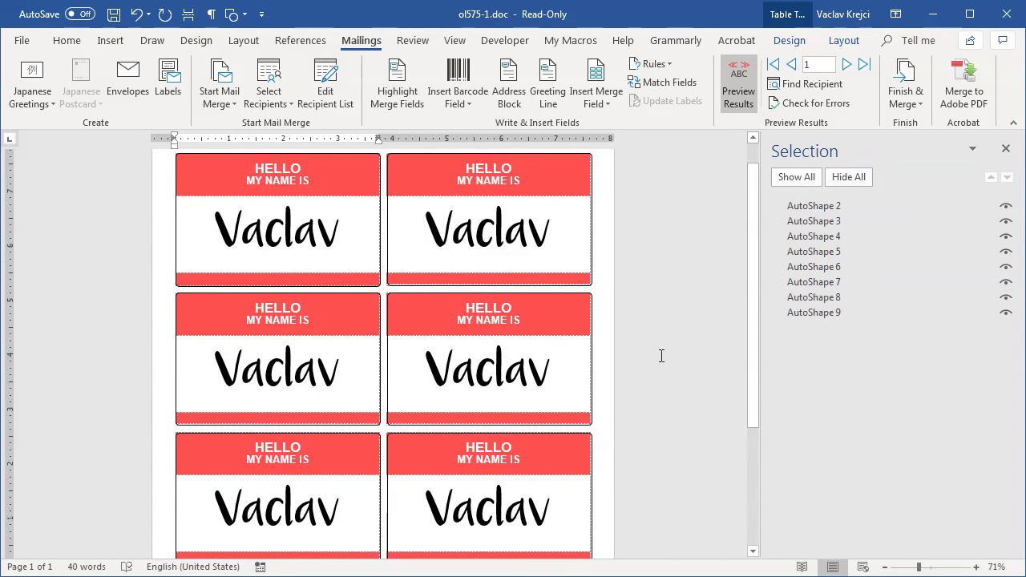
{"action": "scroll", "coordinate": [661, 356], "scroll_direction": "up", "scroll_amount": 1}
{"action": "scroll", "coordinate": [675, 343], "scroll_direction": "down", "scroll_amount": 1}
{"action": "scroll", "coordinate": [676, 344], "scroll_direction": "up", "scroll_amount": 1}
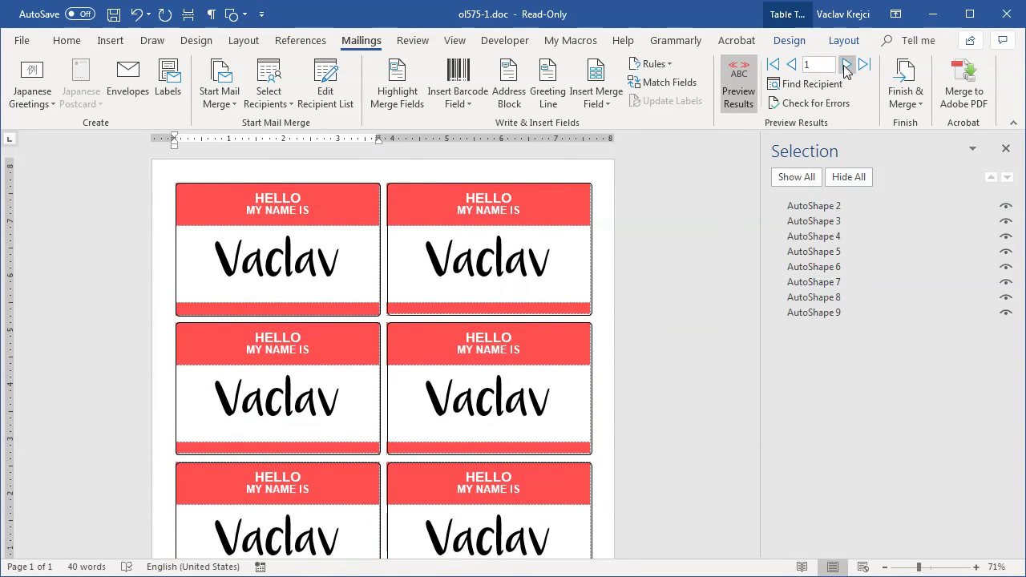
{"action": "left_click", "coordinate": [846, 70]}
{"action": "left_click", "coordinate": [846, 71]}
{"action": "left_click", "coordinate": [846, 71]}
{"action": "left_click", "coordinate": [846, 70]}
{"action": "left_click", "coordinate": [846, 70]}
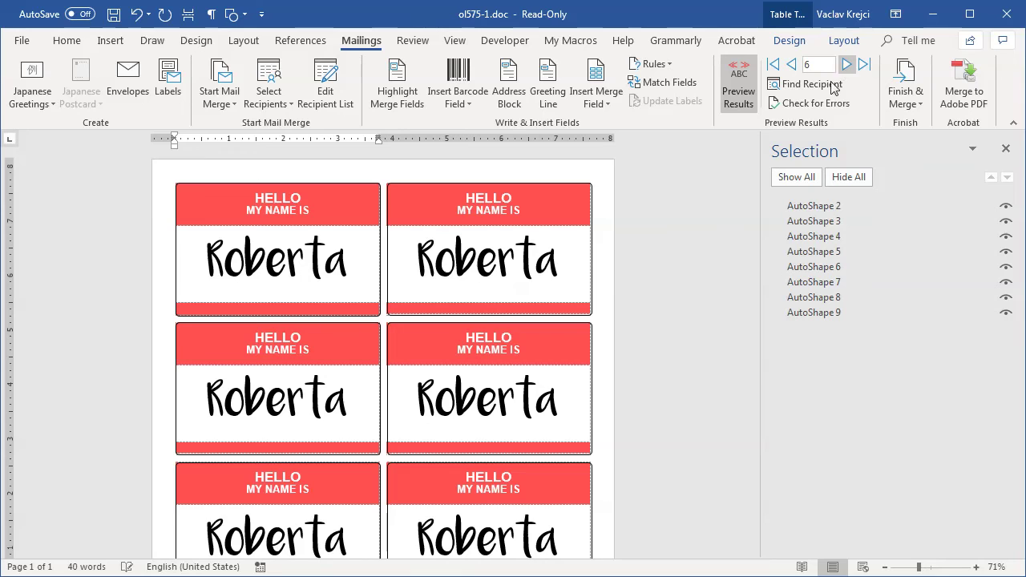
{"action": "scroll", "coordinate": [586, 288], "scroll_direction": "down", "scroll_amount": 1}
{"action": "scroll", "coordinate": [586, 289], "scroll_direction": "up", "scroll_amount": 1}
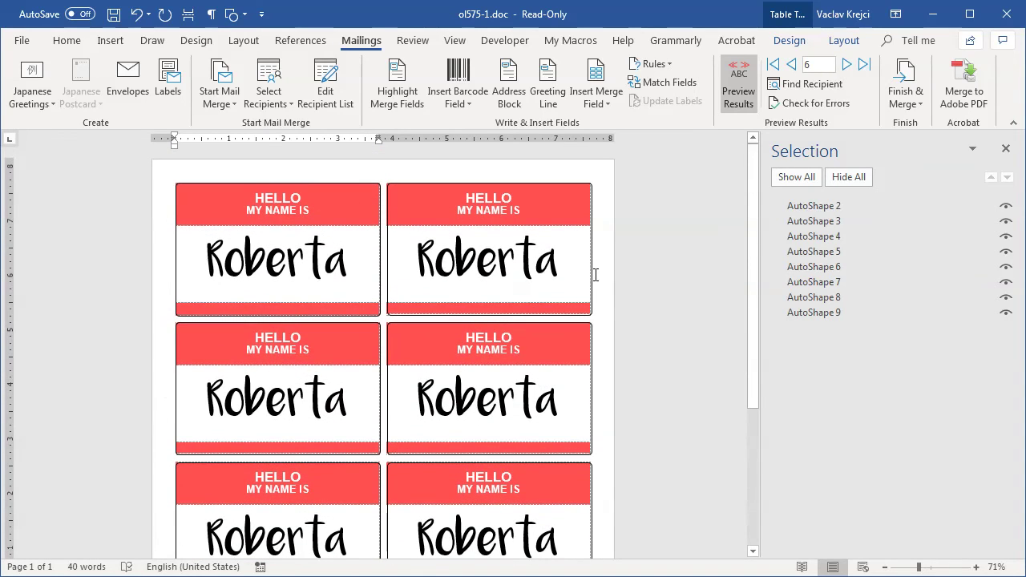
{"action": "left_click", "coordinate": [847, 65]}
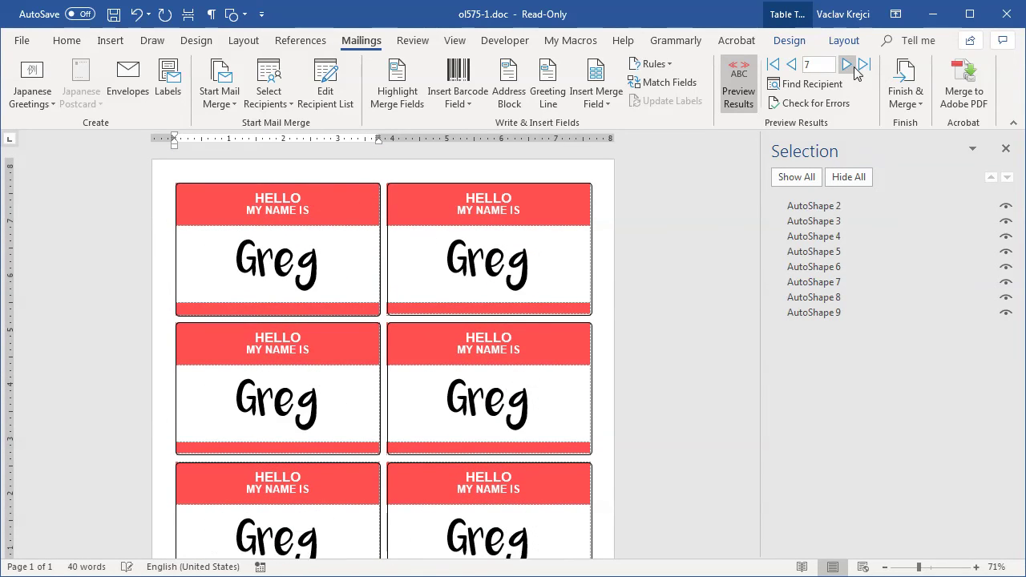
{"action": "left_click", "coordinate": [847, 65]}
Browse the previewed recipients back to record 1.
{"action": "left_click", "coordinate": [791, 65]}
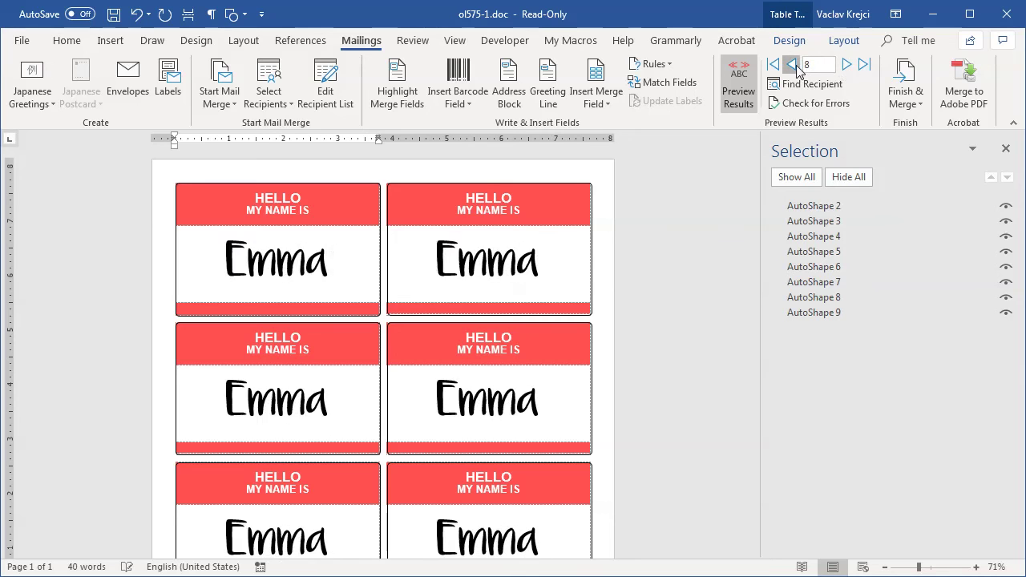
{"action": "left_click", "coordinate": [792, 65]}
{"action": "left_click", "coordinate": [792, 65]}
{"action": "left_click", "coordinate": [792, 65]}
{"action": "left_click", "coordinate": [791, 65]}
{"action": "left_click", "coordinate": [791, 65]}
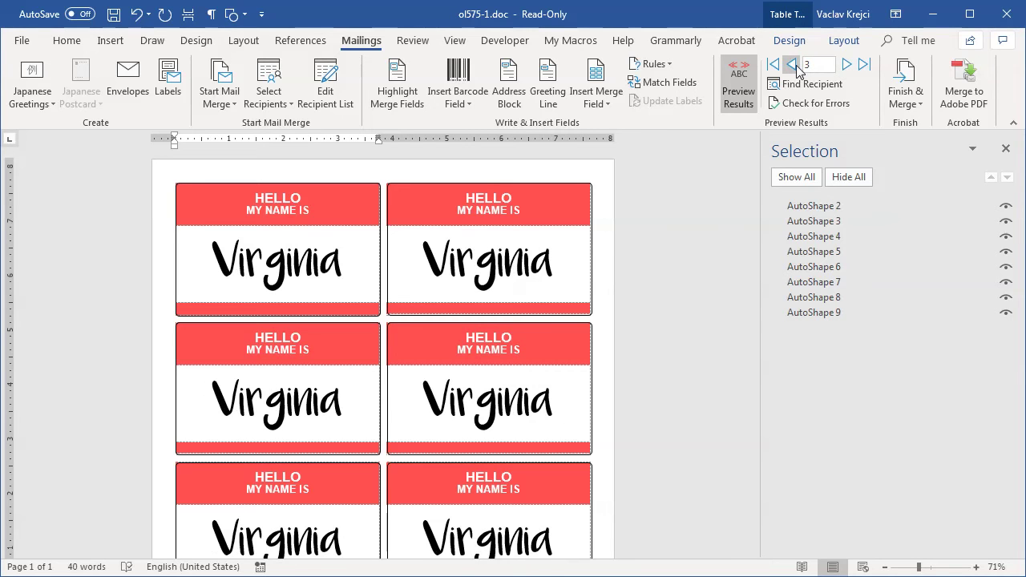
{"action": "left_click", "coordinate": [791, 65]}
{"action": "left_click", "coordinate": [791, 65]}
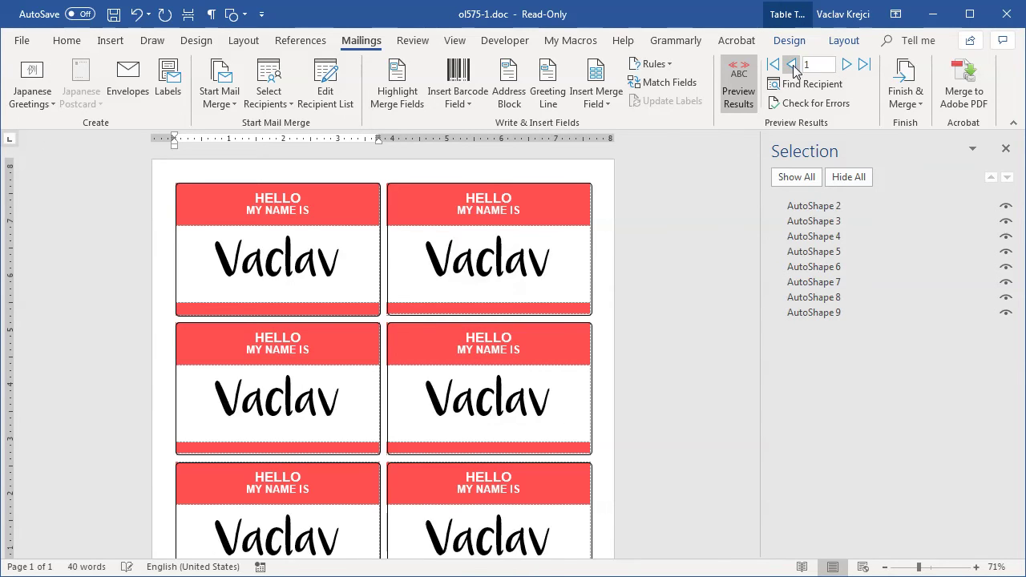
Insert a Next Record rule before the First_Name field on the first row's second tag and preview the merge results.
{"action": "left_click", "coordinate": [444, 266]}
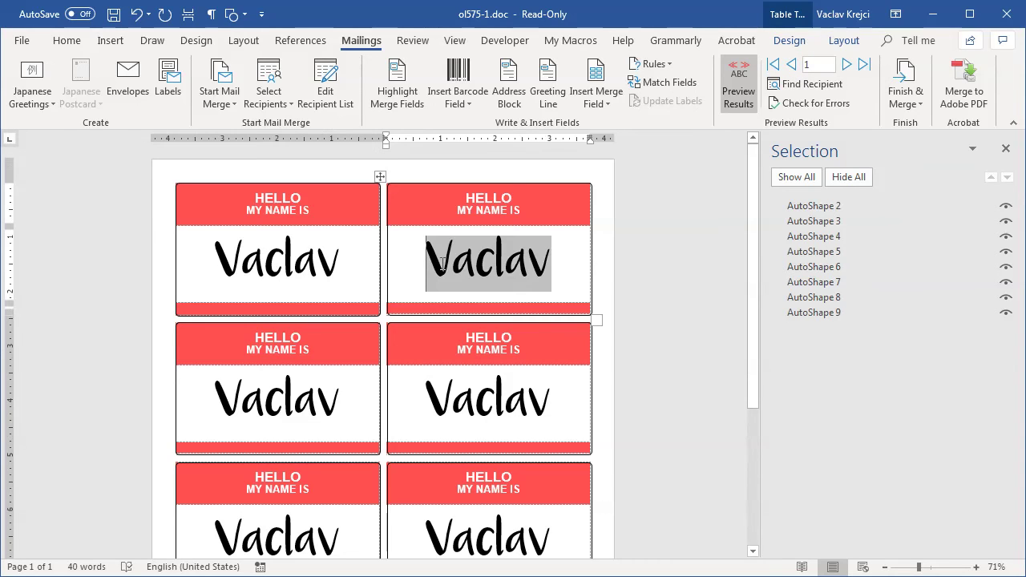
{"action": "left_click", "coordinate": [737, 94]}
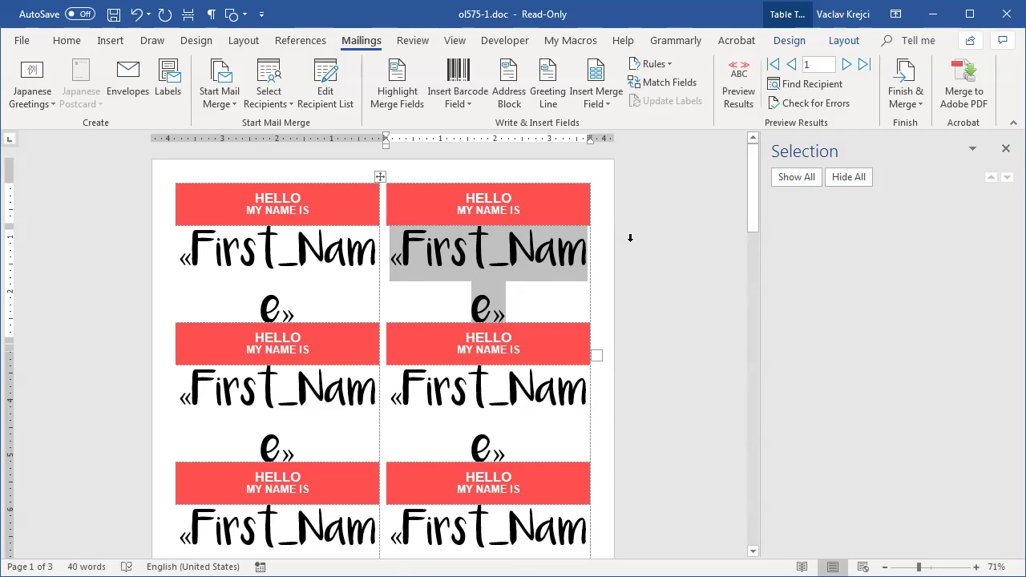
{"action": "left_click", "coordinate": [656, 66]}
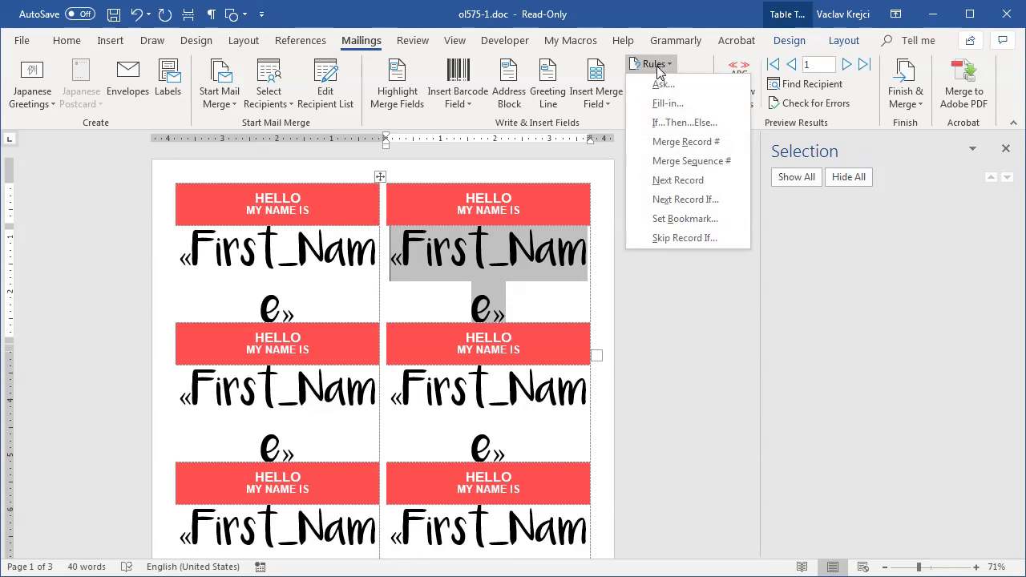
{"action": "left_click", "coordinate": [672, 181]}
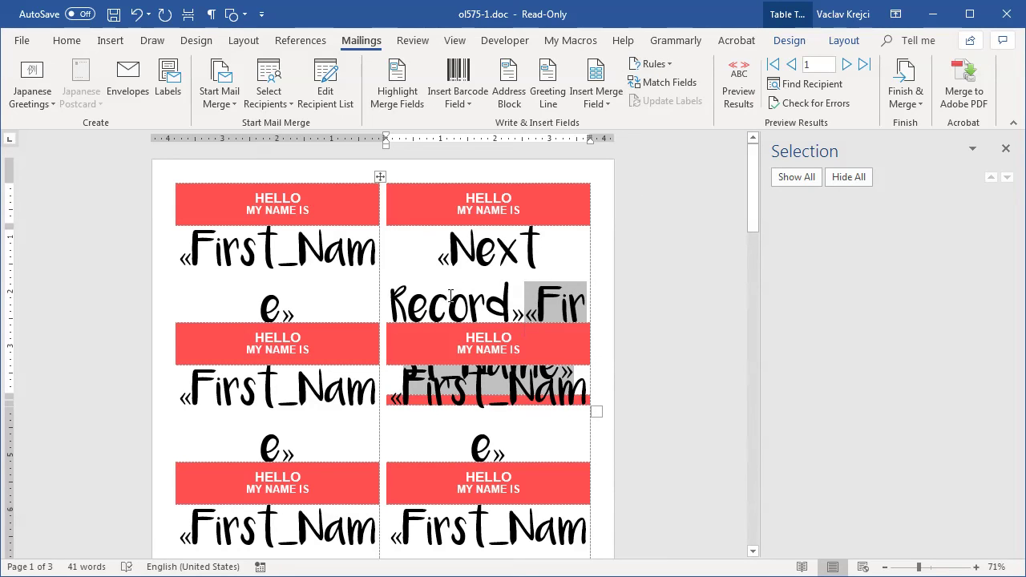
{"action": "left_click", "coordinate": [742, 96]}
Compare the names on the first two tags with the first two recipients in the Excel list, and return to Word.
{"action": "left_click", "coordinate": [243, 258]}
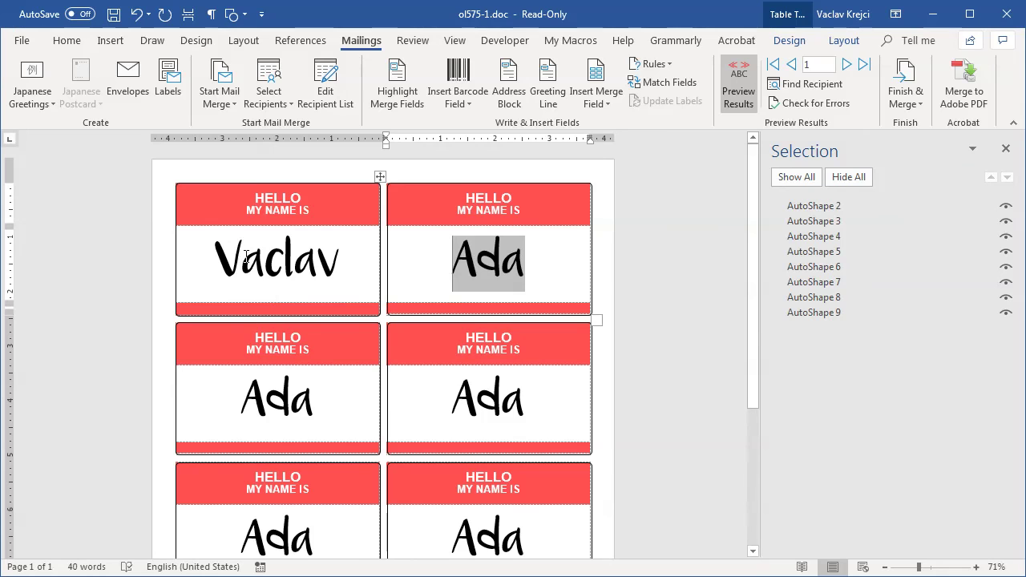
{"action": "left_click", "coordinate": [506, 269]}
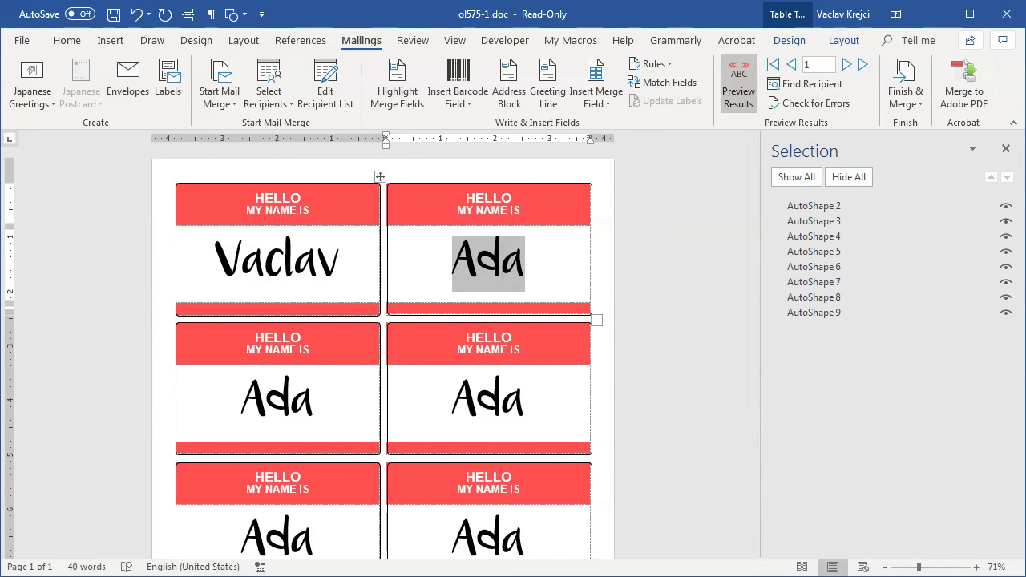
{"action": "key", "text": "alt+Tab"}
{"action": "left_click_drag", "start_coordinate": [91, 209], "coordinate": [87, 227]}
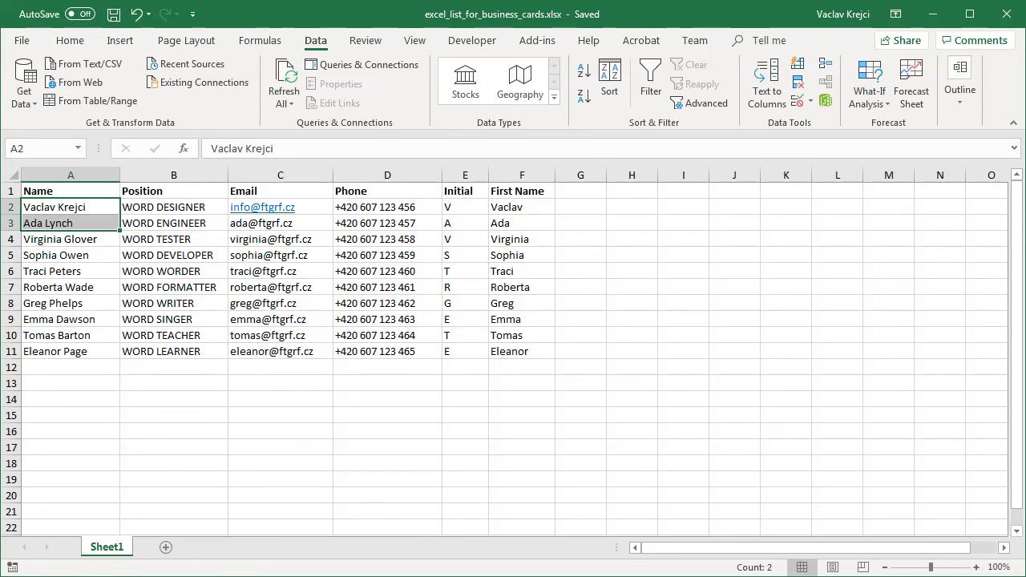
{"action": "key", "text": "alt+Tab"}
Insert a Next Record rule before the name on each of the two tags in the second row.
{"action": "left_click", "coordinate": [249, 390]}
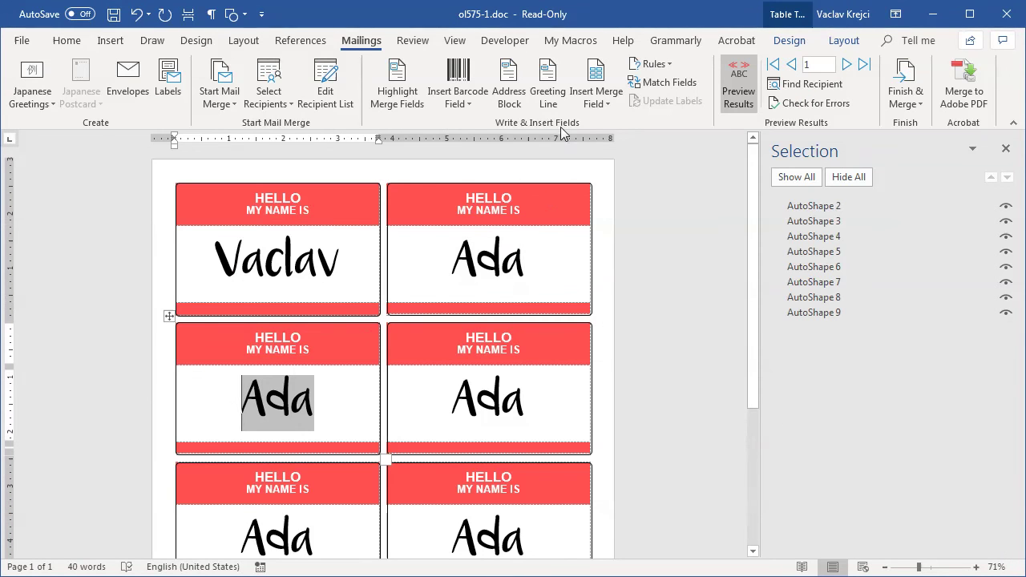
{"action": "left_click", "coordinate": [670, 64]}
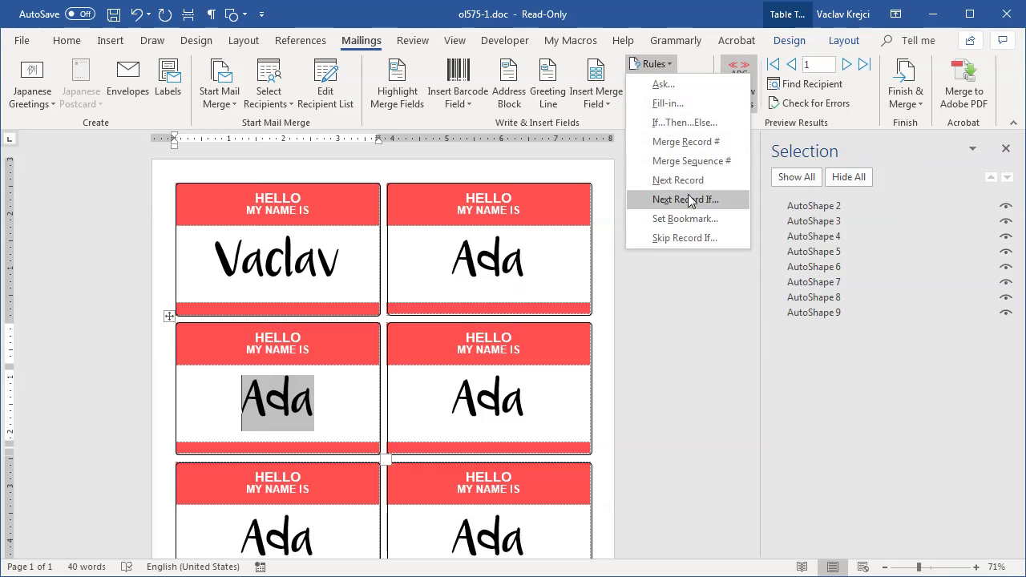
{"action": "left_click", "coordinate": [682, 179]}
{"action": "left_click", "coordinate": [437, 417]}
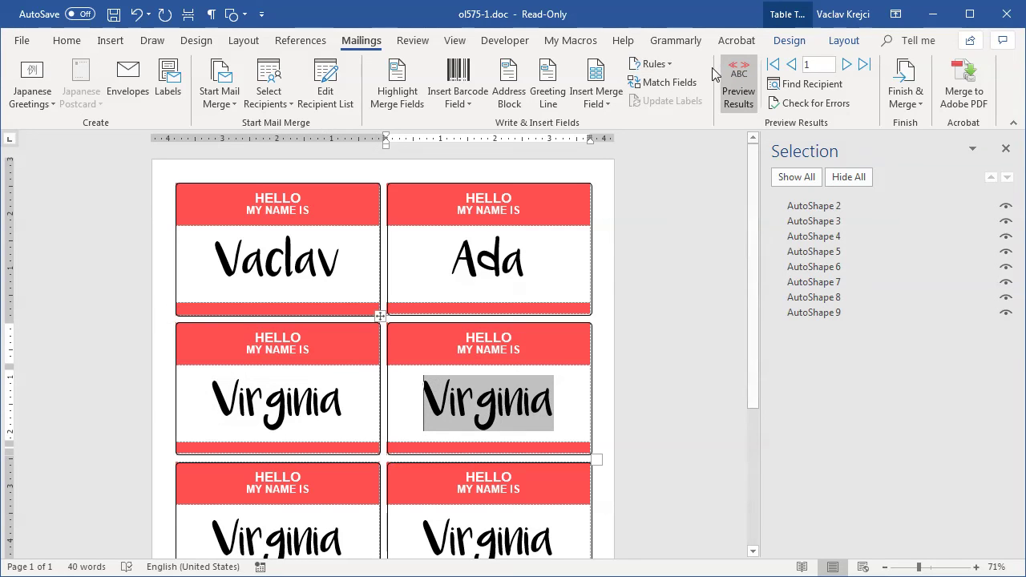
{"action": "left_click", "coordinate": [651, 64]}
{"action": "left_click", "coordinate": [679, 180]}
Insert a Next Record rule before the name on each of the two tags in the third row.
{"action": "scroll", "coordinate": [538, 280], "scroll_direction": "down", "scroll_amount": 2}
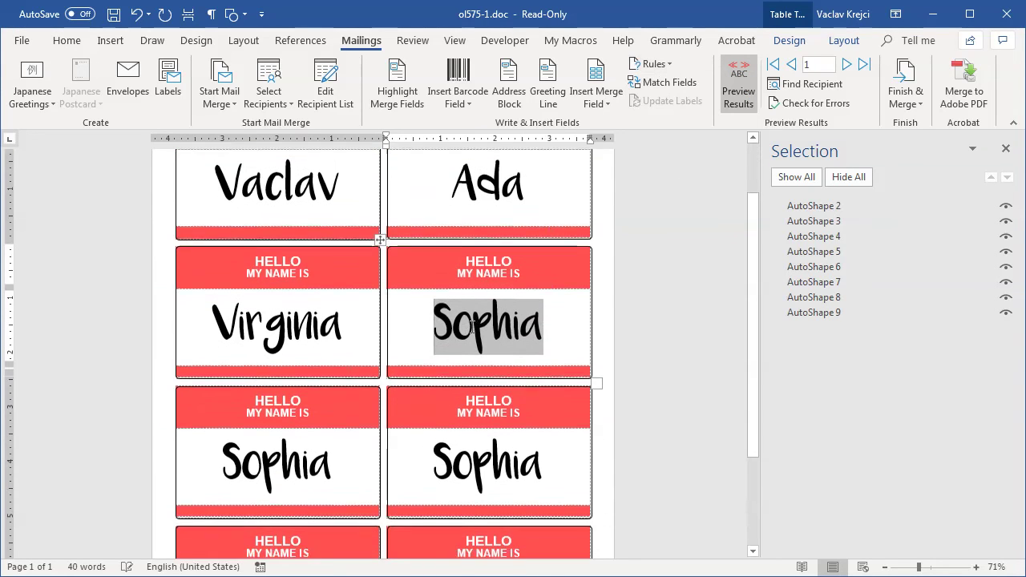
{"action": "left_click", "coordinate": [224, 465]}
{"action": "left_click", "coordinate": [678, 63]}
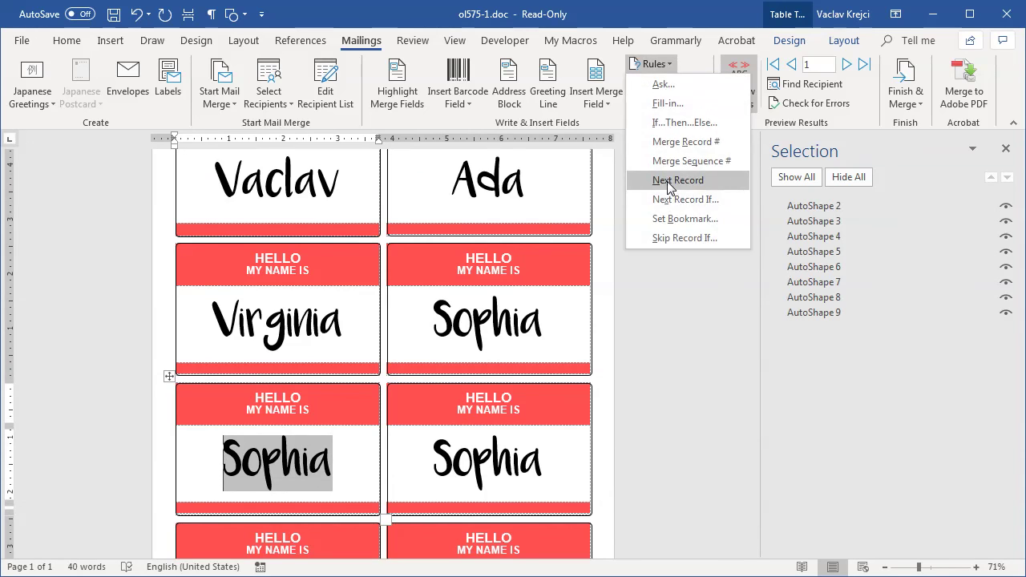
{"action": "left_click", "coordinate": [675, 178]}
{"action": "scroll", "coordinate": [437, 369], "scroll_direction": "down", "scroll_amount": 2}
{"action": "left_click", "coordinate": [438, 368]}
{"action": "left_click", "coordinate": [651, 64]}
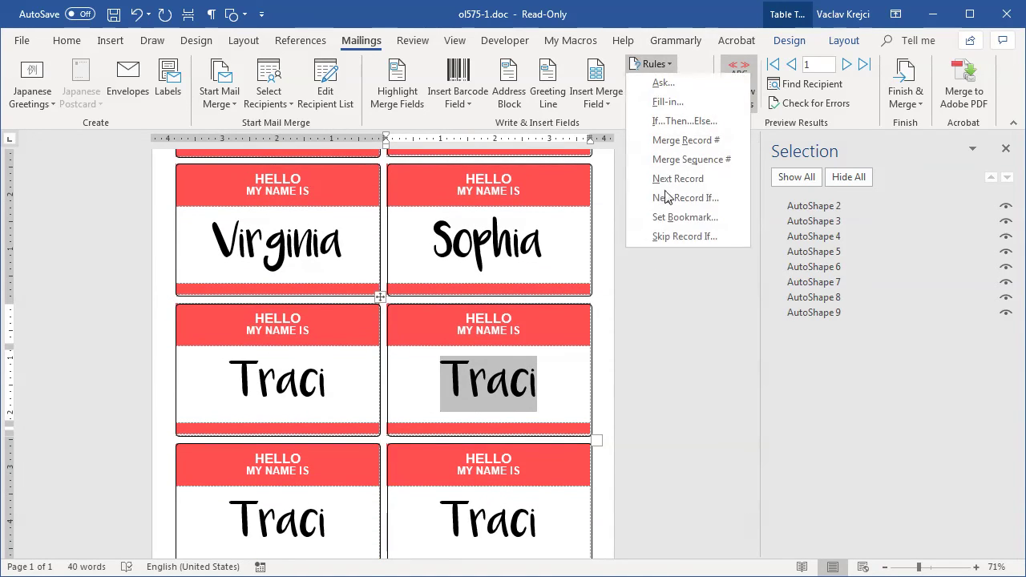
{"action": "left_click", "coordinate": [675, 178]}
Insert a Next Record rule before the name on each of the two tags in the fourth row.
{"action": "left_click", "coordinate": [210, 451]}
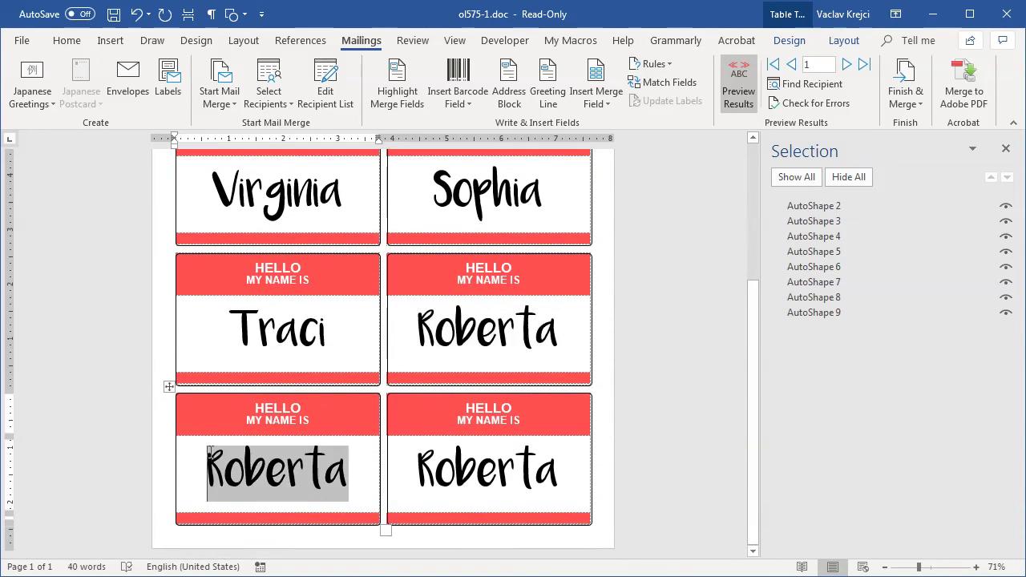
{"action": "left_click", "coordinate": [653, 64]}
{"action": "left_click", "coordinate": [688, 183]}
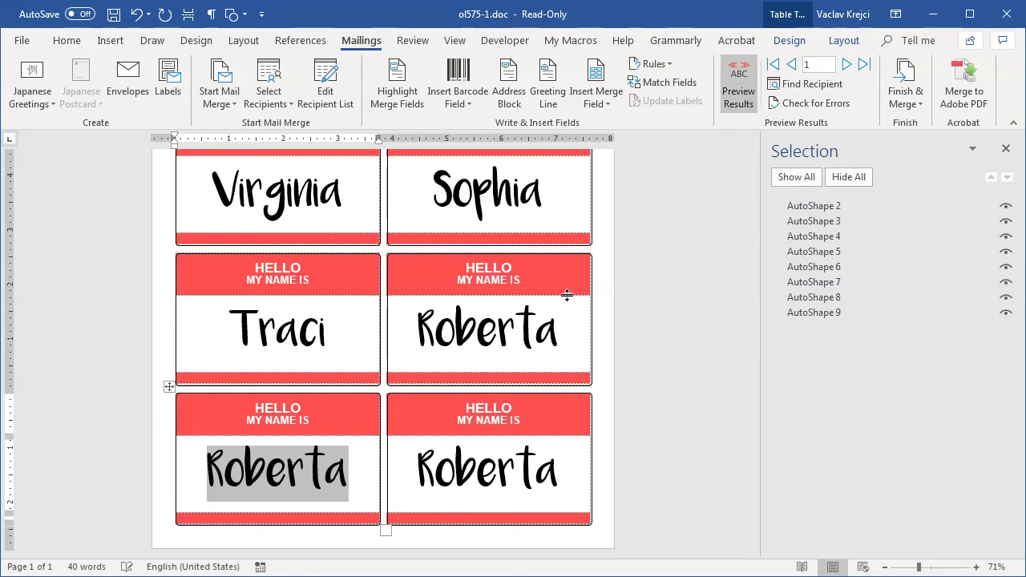
{"action": "left_click", "coordinate": [426, 458]}
{"action": "left_click", "coordinate": [653, 63]}
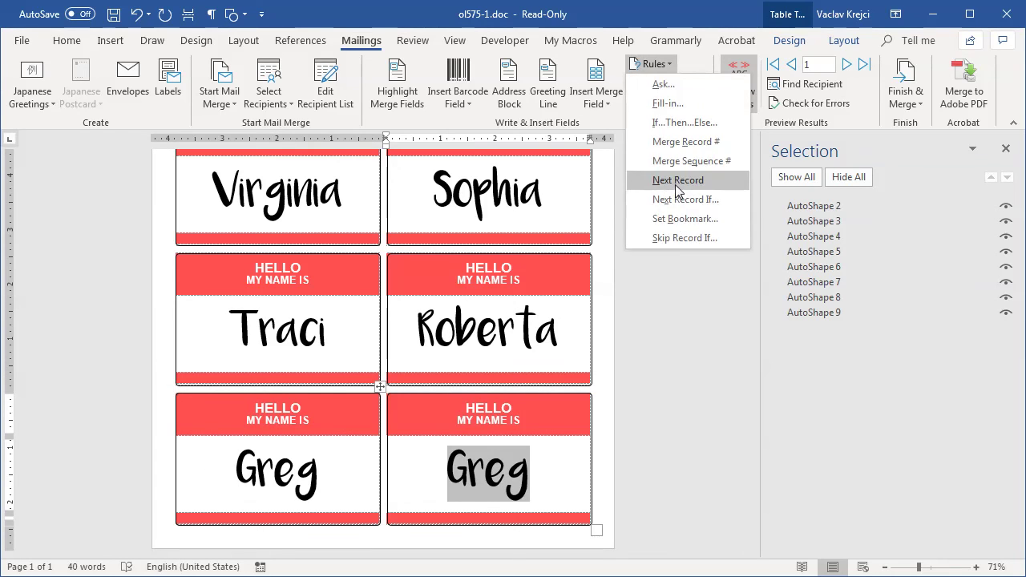
{"action": "left_click", "coordinate": [679, 181]}
Compare the previewed tag names with the Excel list, highlight the last two recipients there, and return to Word.
{"action": "scroll", "coordinate": [602, 305], "scroll_direction": "up", "scroll_amount": 3}
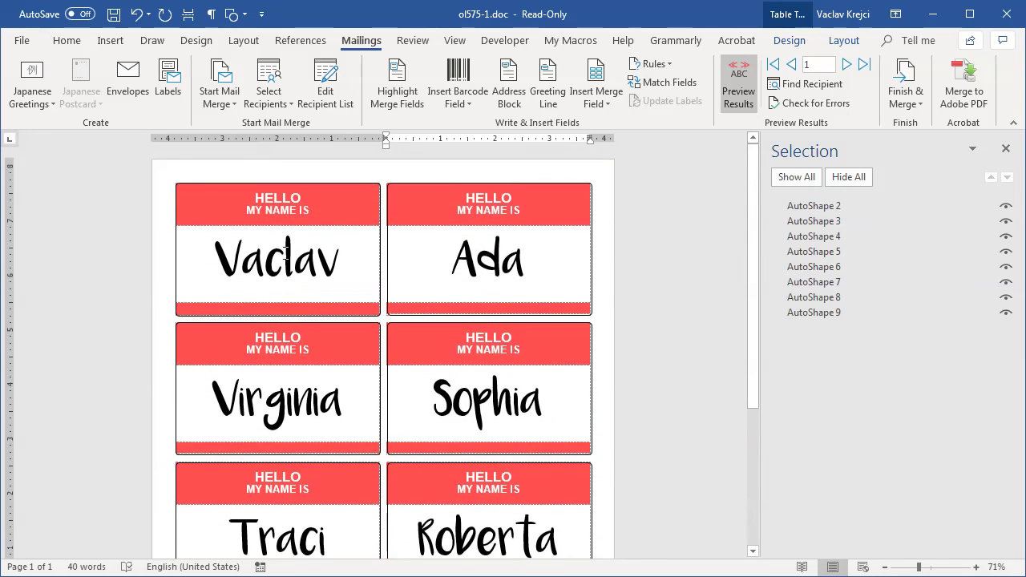
{"action": "scroll", "coordinate": [404, 343], "scroll_direction": "down", "scroll_amount": 3}
{"action": "key", "text": "alt+Tab"}
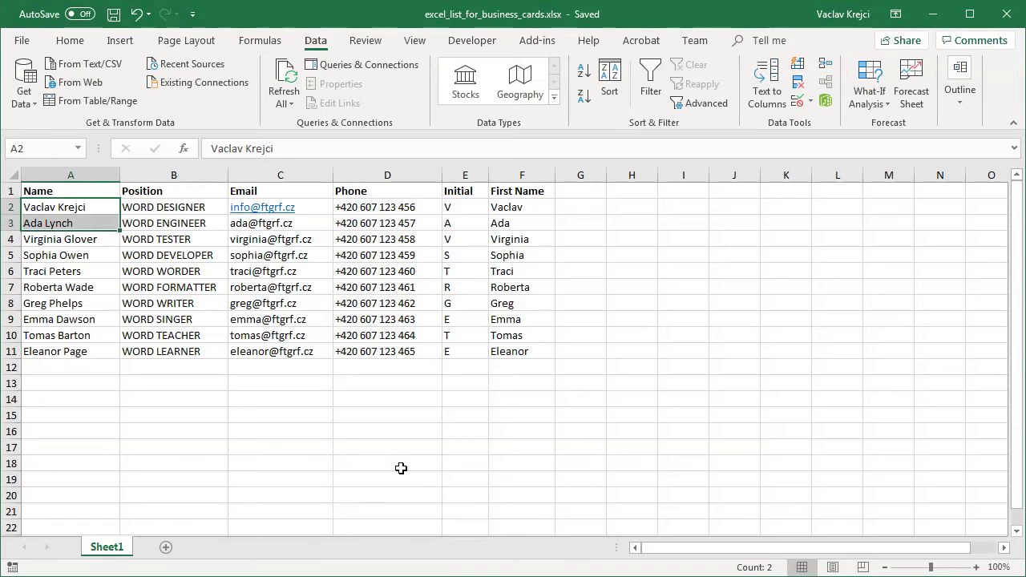
{"action": "left_click_drag", "start_coordinate": [95, 210], "coordinate": [85, 349]}
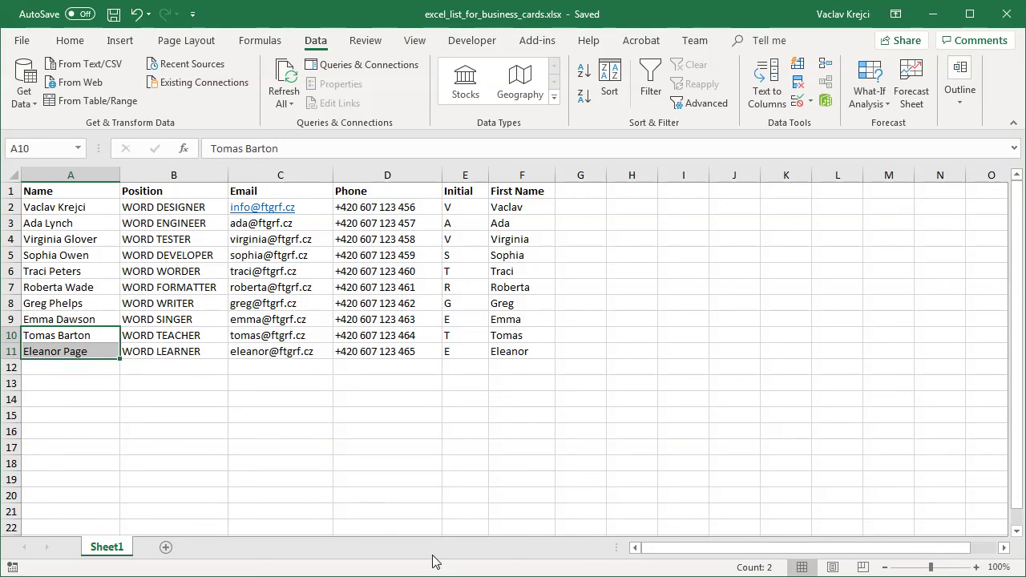
{"action": "key", "text": "alt+Tab"}
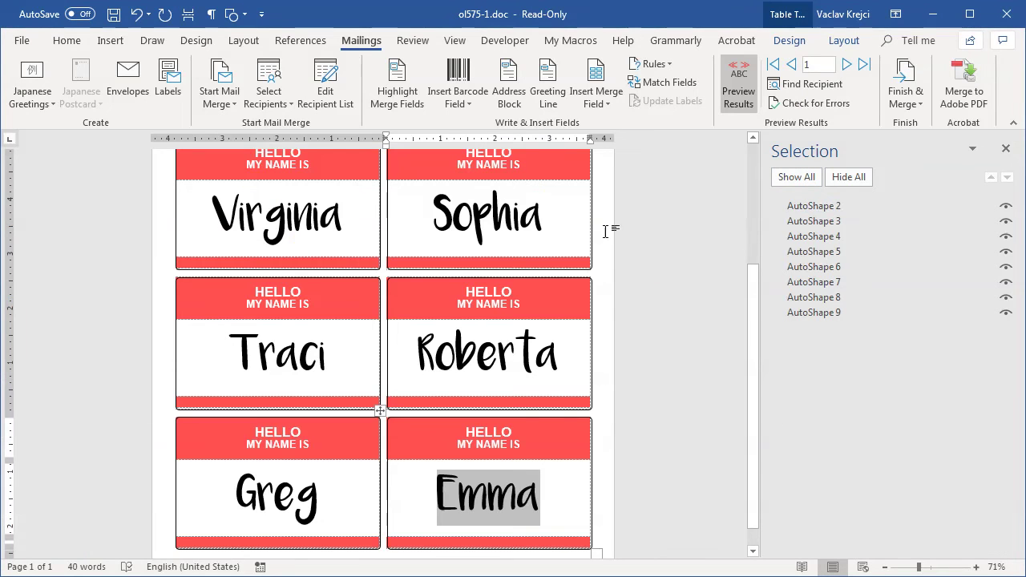
Preview the name tags record by record from the first recipient up to record 9.
{"action": "scroll", "coordinate": [617, 228], "scroll_direction": "up", "scroll_amount": 1}
{"action": "scroll", "coordinate": [619, 227], "scroll_direction": "up", "scroll_amount": 3}
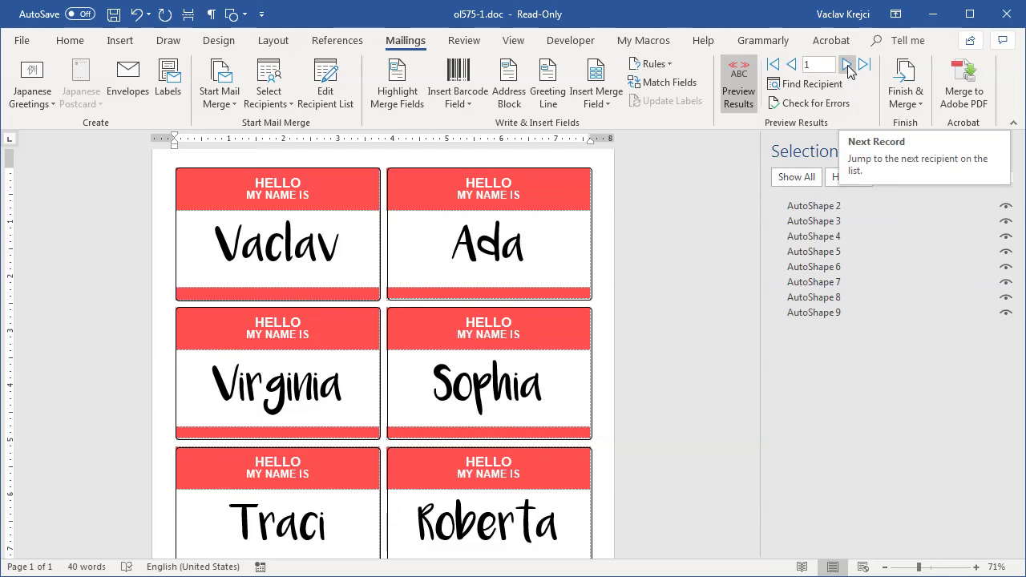
{"action": "left_click", "coordinate": [847, 65]}
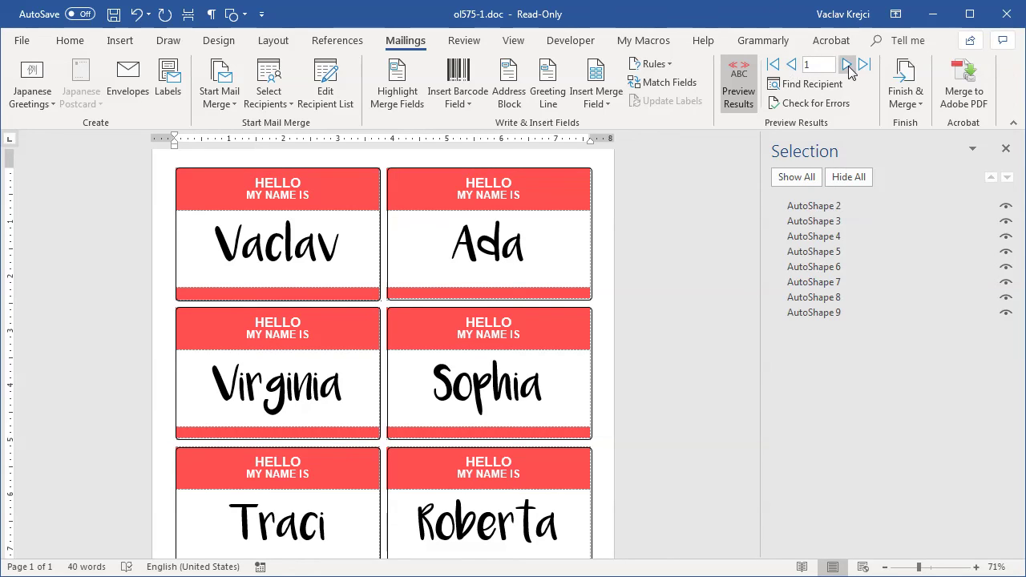
{"action": "left_click", "coordinate": [847, 65]}
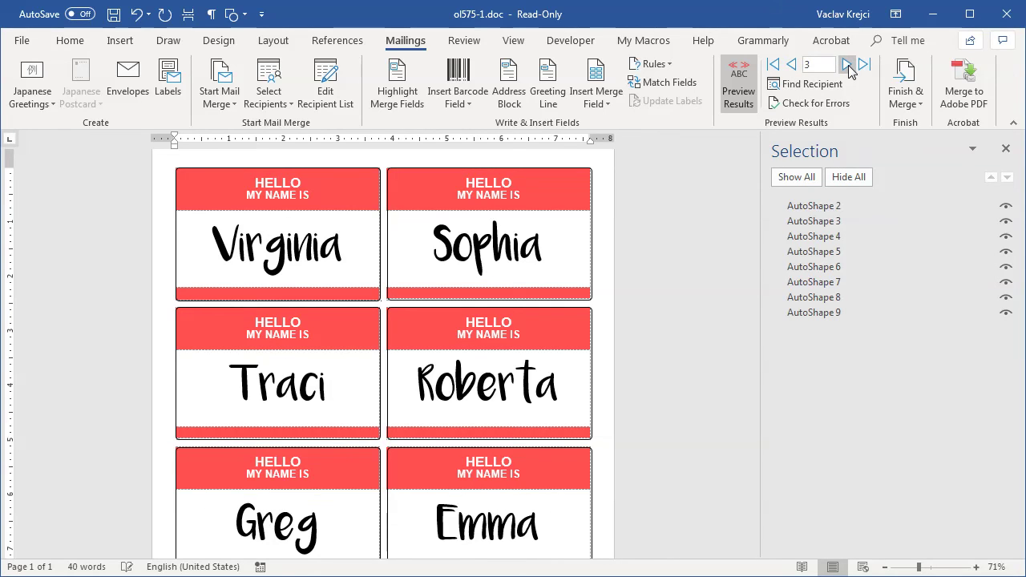
{"action": "left_click", "coordinate": [847, 66]}
{"action": "left_click", "coordinate": [847, 65]}
{"action": "left_click", "coordinate": [847, 66]}
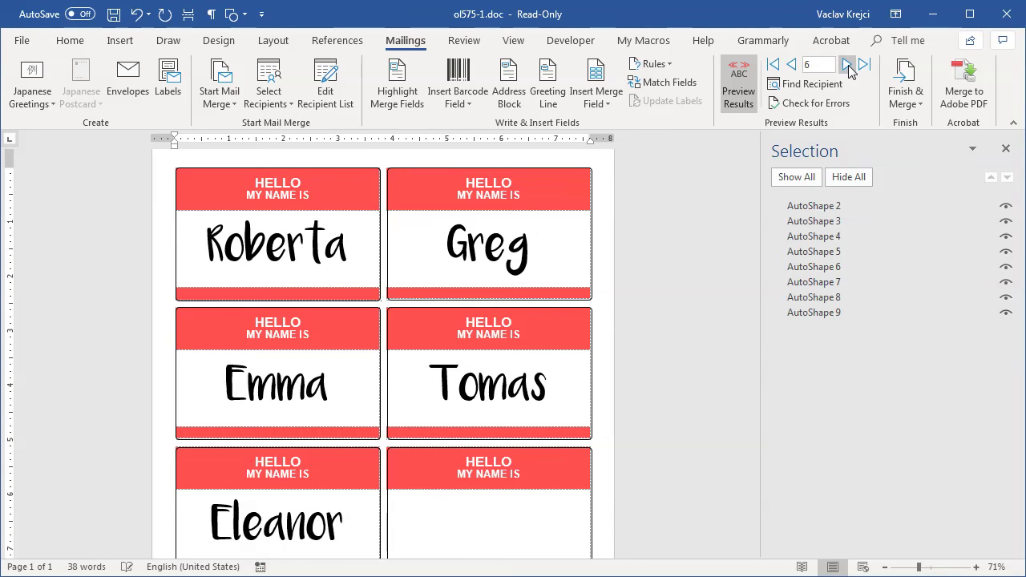
{"action": "left_click", "coordinate": [848, 65]}
{"action": "left_click", "coordinate": [847, 66]}
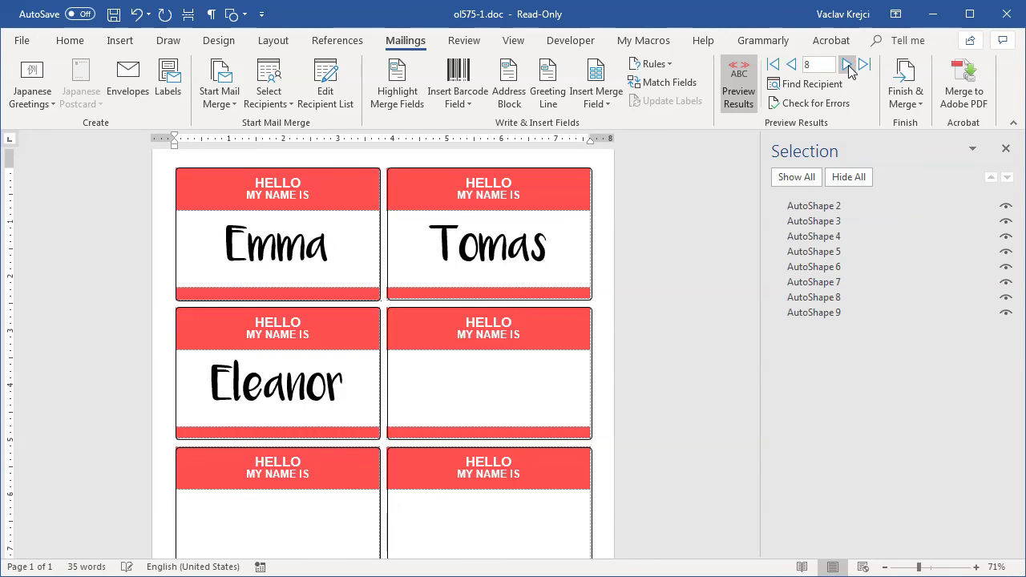
{"action": "left_click", "coordinate": [847, 65]}
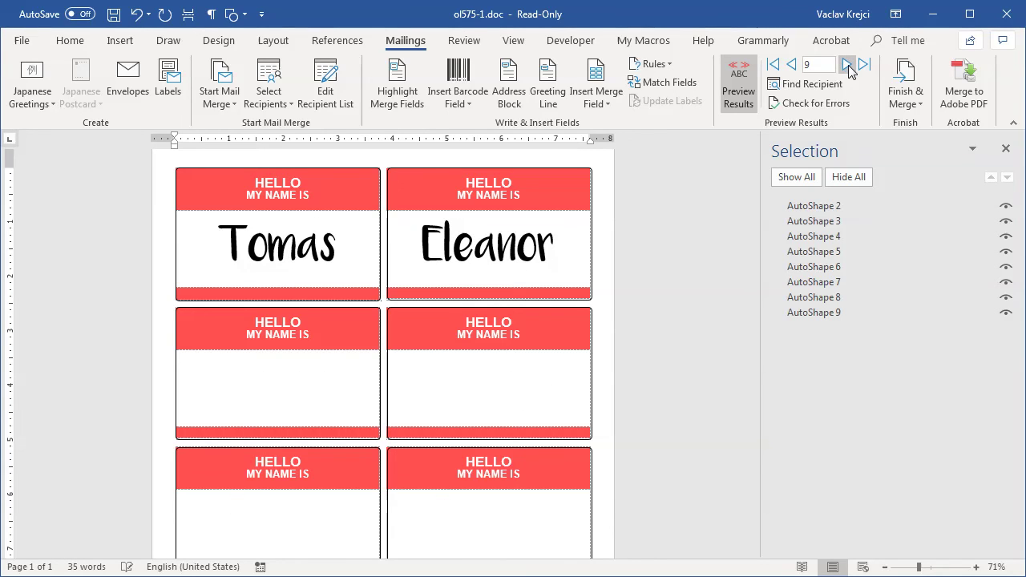
Step the merge preview back record by record to record 1.
{"action": "left_click", "coordinate": [792, 65]}
{"action": "left_click", "coordinate": [791, 65]}
{"action": "left_click", "coordinate": [792, 66]}
{"action": "left_click", "coordinate": [792, 66]}
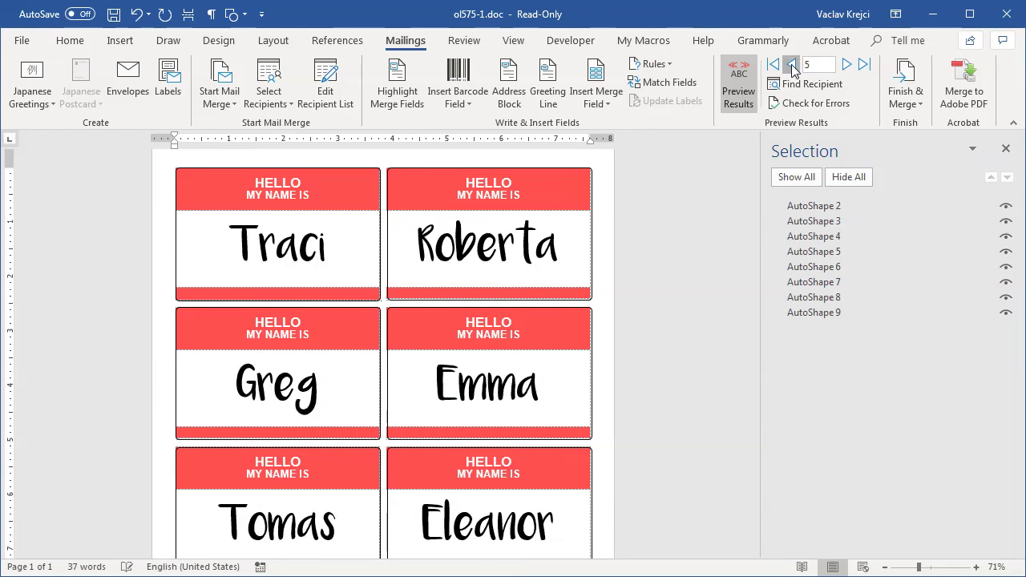
{"action": "left_click", "coordinate": [791, 66]}
{"action": "left_click", "coordinate": [791, 65]}
{"action": "left_click", "coordinate": [791, 66]}
{"action": "left_click", "coordinate": [791, 65]}
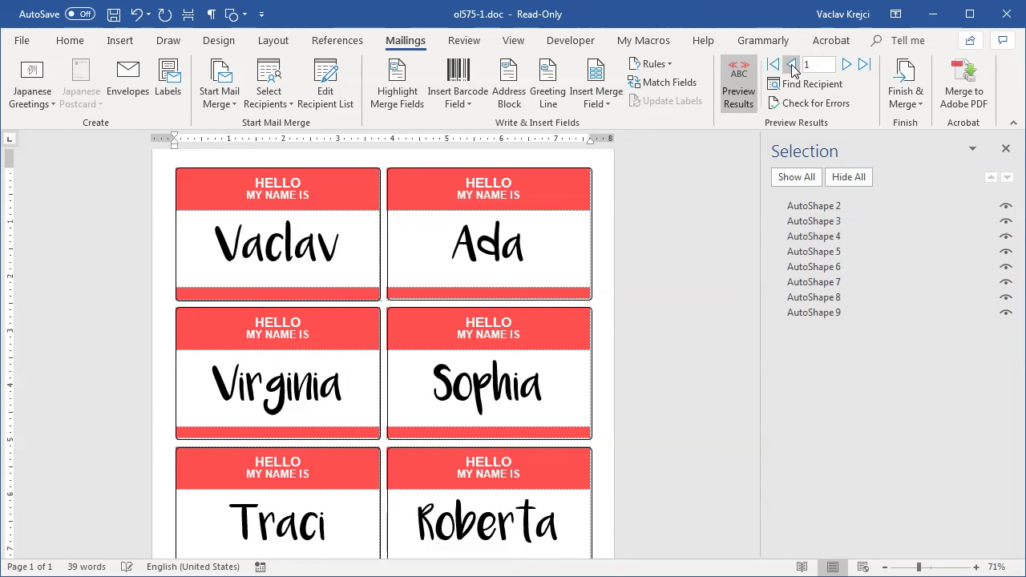
Finish the merge by sending all records to a new document, and maximize the new document's window.
{"action": "left_click", "coordinate": [920, 98]}
{"action": "left_click", "coordinate": [930, 126]}
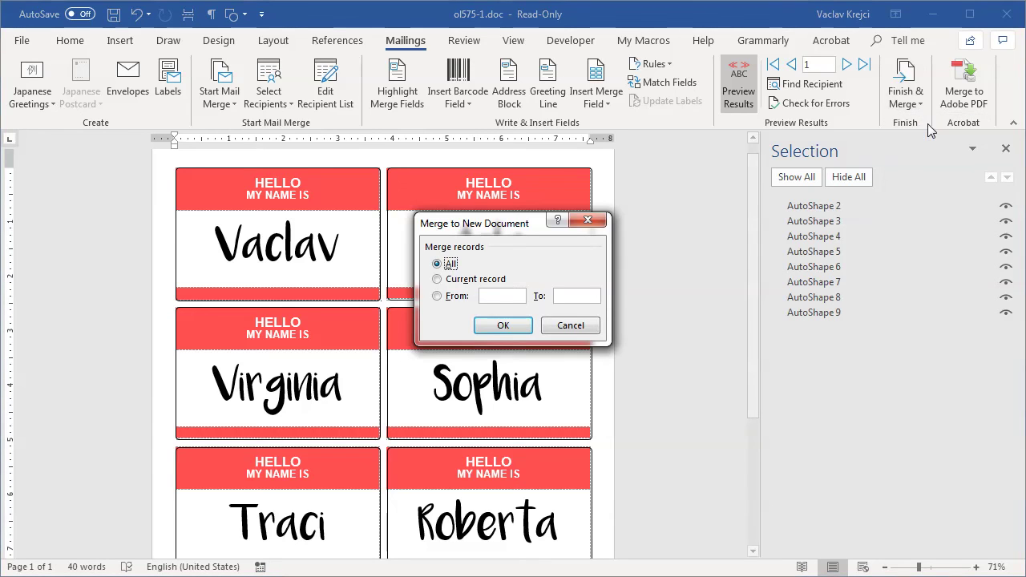
{"action": "left_click", "coordinate": [519, 328]}
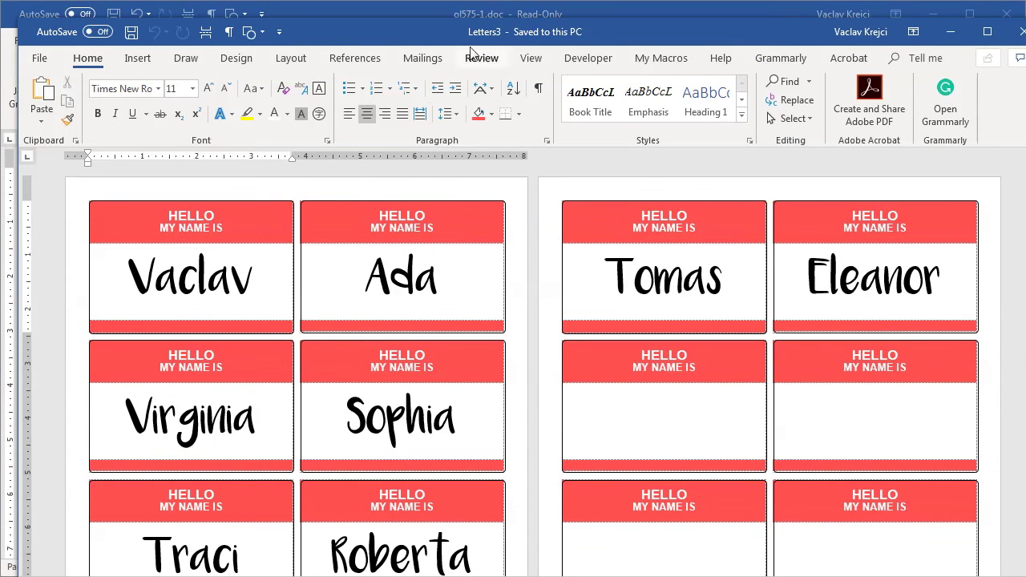
{"action": "left_click_drag", "start_coordinate": [403, 13], "coordinate": [418, 24]}
{"action": "double_click", "coordinate": [417, 24]}
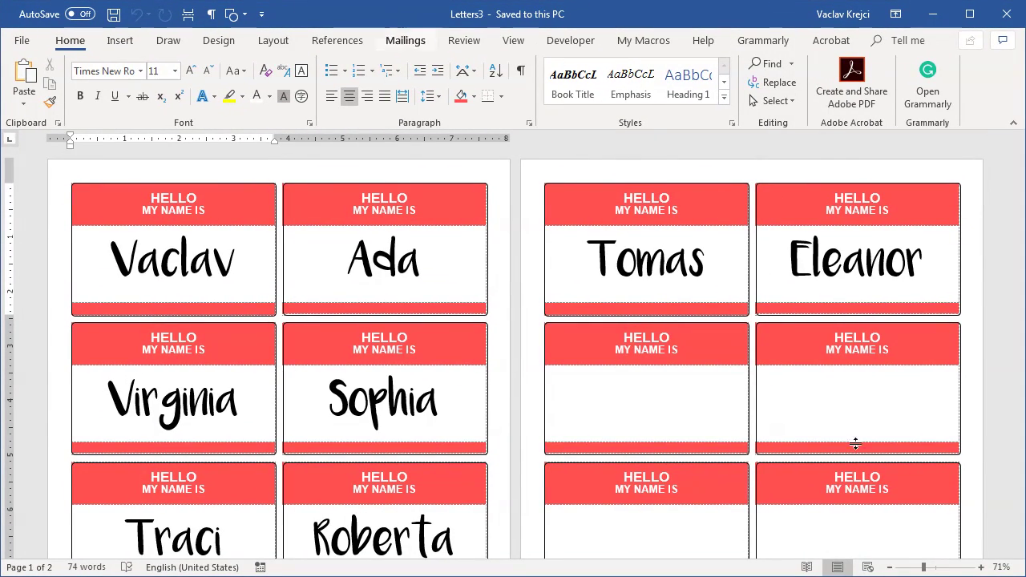
Review both pages of the merged name tags at 50% zoom and turn off the table gridlines.
{"action": "left_click_drag", "start_coordinate": [925, 567], "coordinate": [914, 568]}
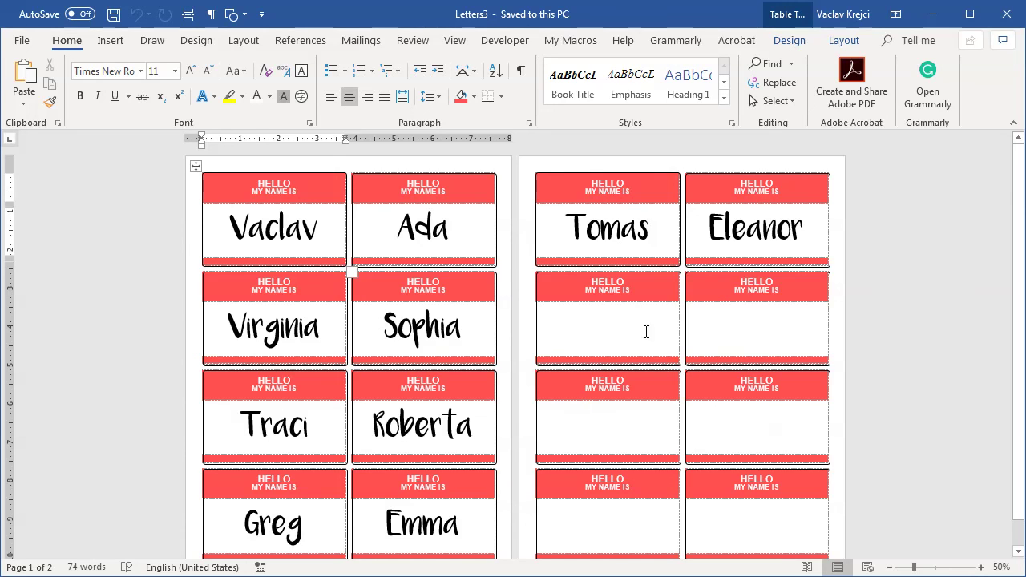
{"action": "scroll", "coordinate": [795, 369], "scroll_direction": "down", "scroll_amount": 1}
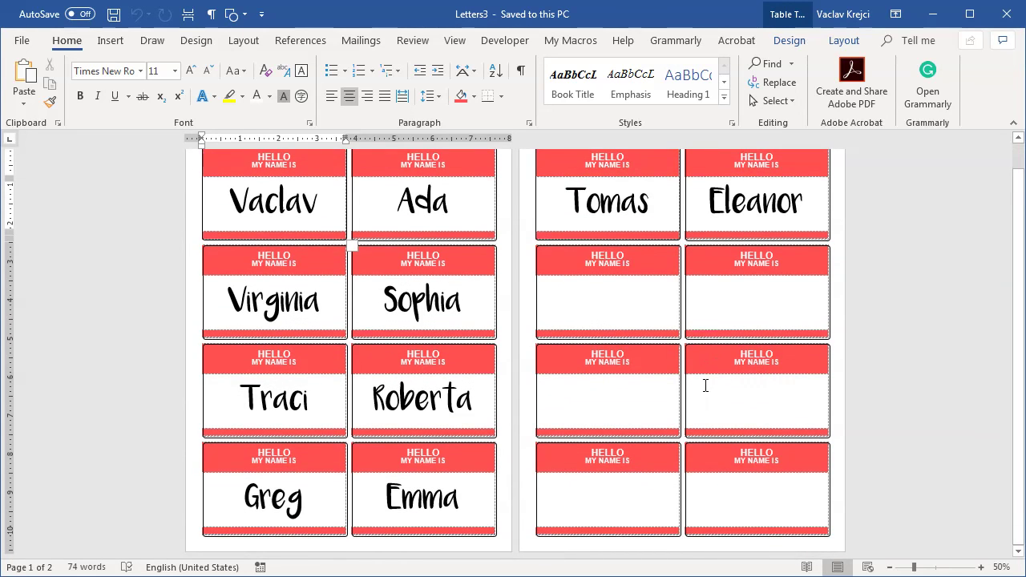
{"action": "scroll", "coordinate": [706, 385], "scroll_direction": "up", "scroll_amount": 1}
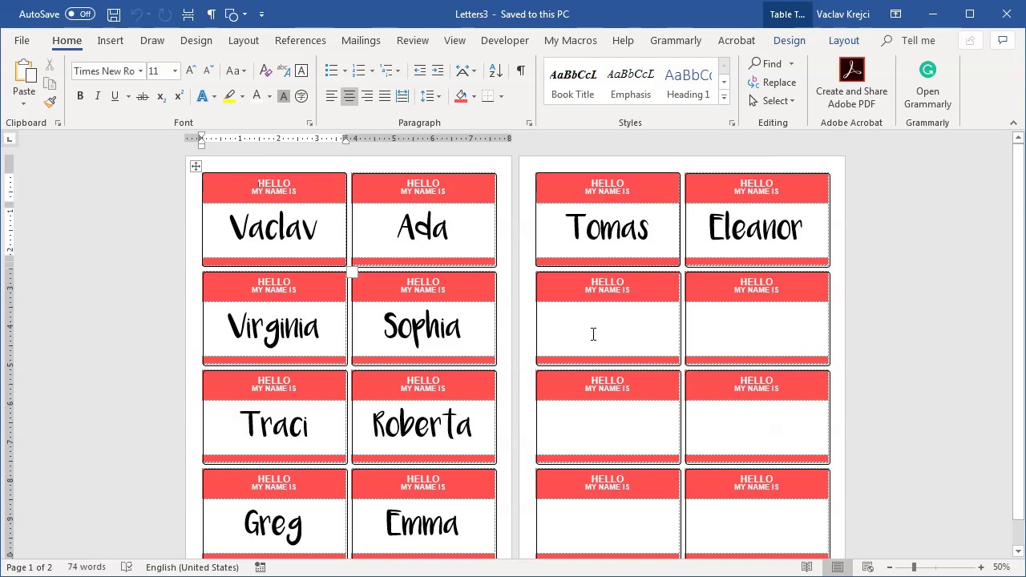
{"action": "left_click", "coordinate": [842, 40]}
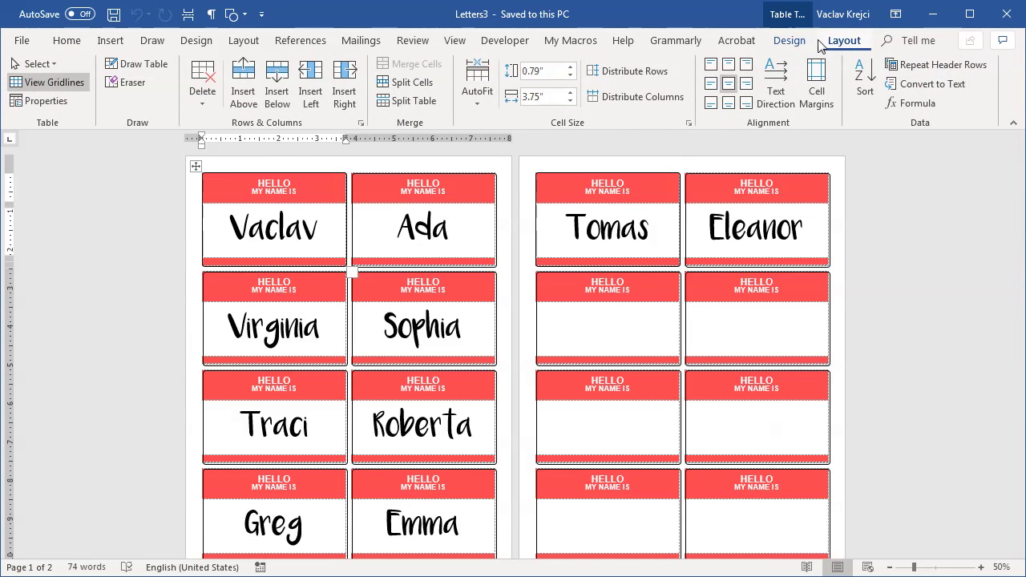
{"action": "left_click", "coordinate": [53, 82]}
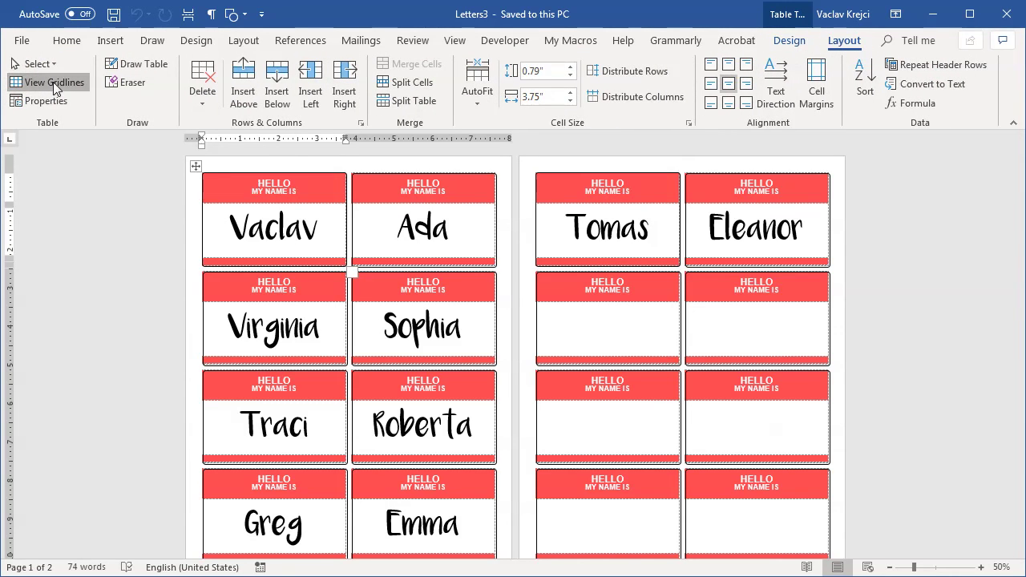